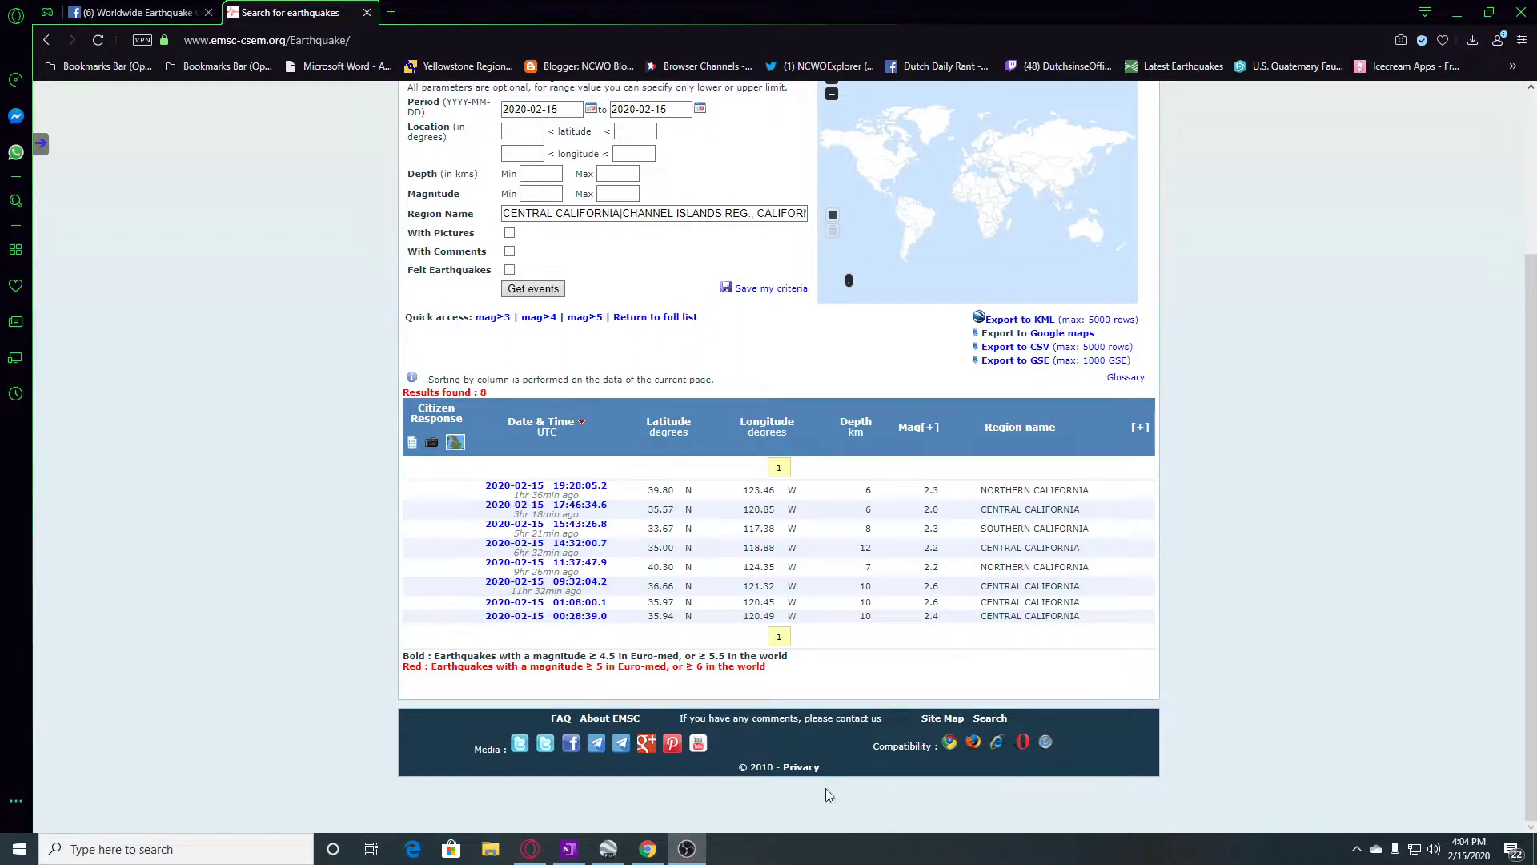
Switch from the EMSC results page to the Google Earth window with the California 2152020 project
{"action": "left_click", "coordinate": [647, 849]}
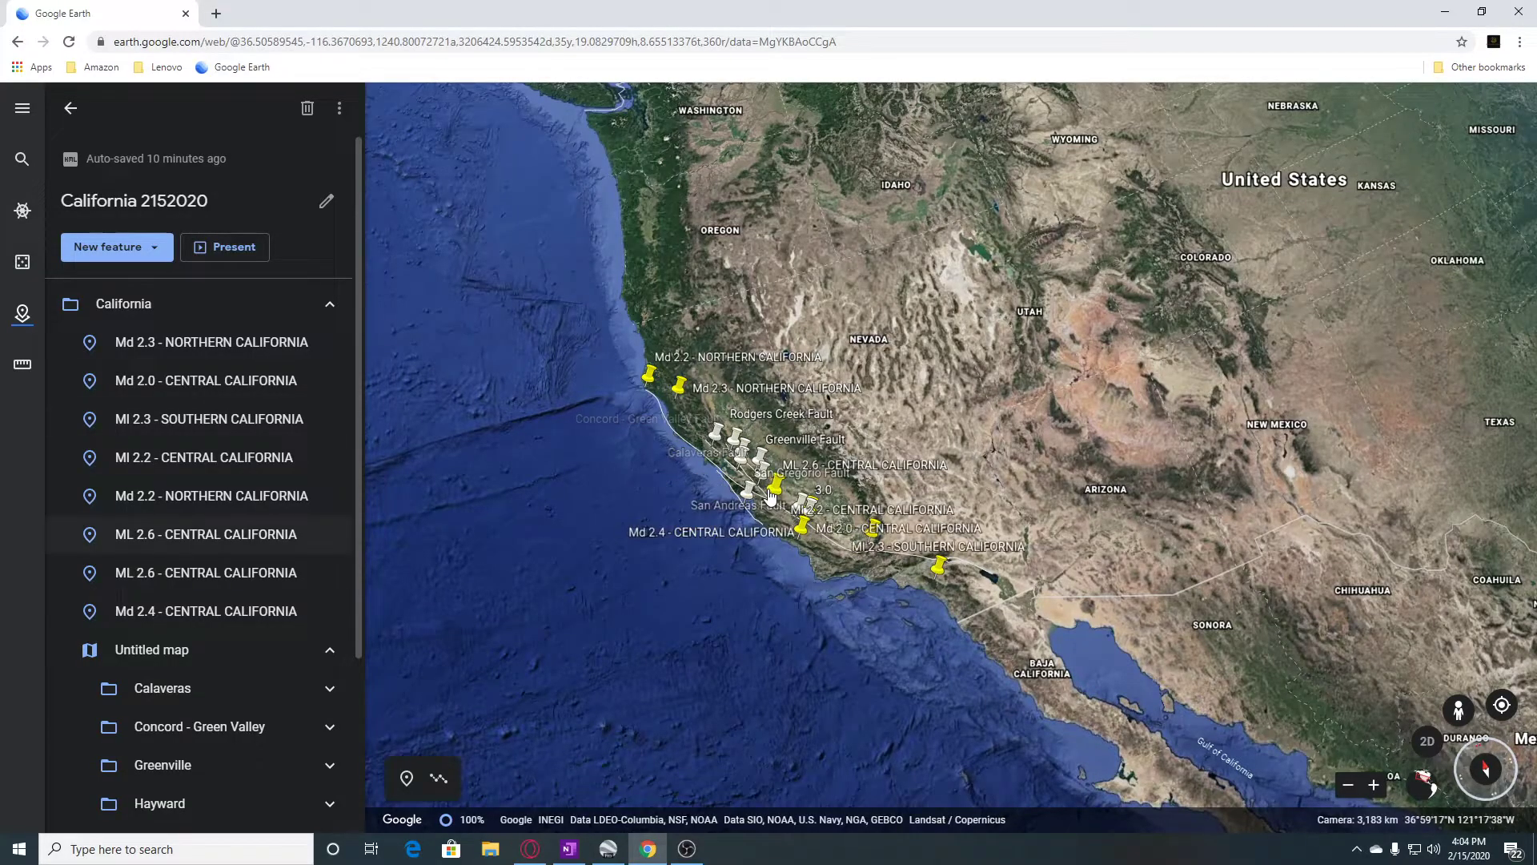
{"action": "scroll", "coordinate": [769, 497], "scroll_direction": "up", "scroll_amount": 5}
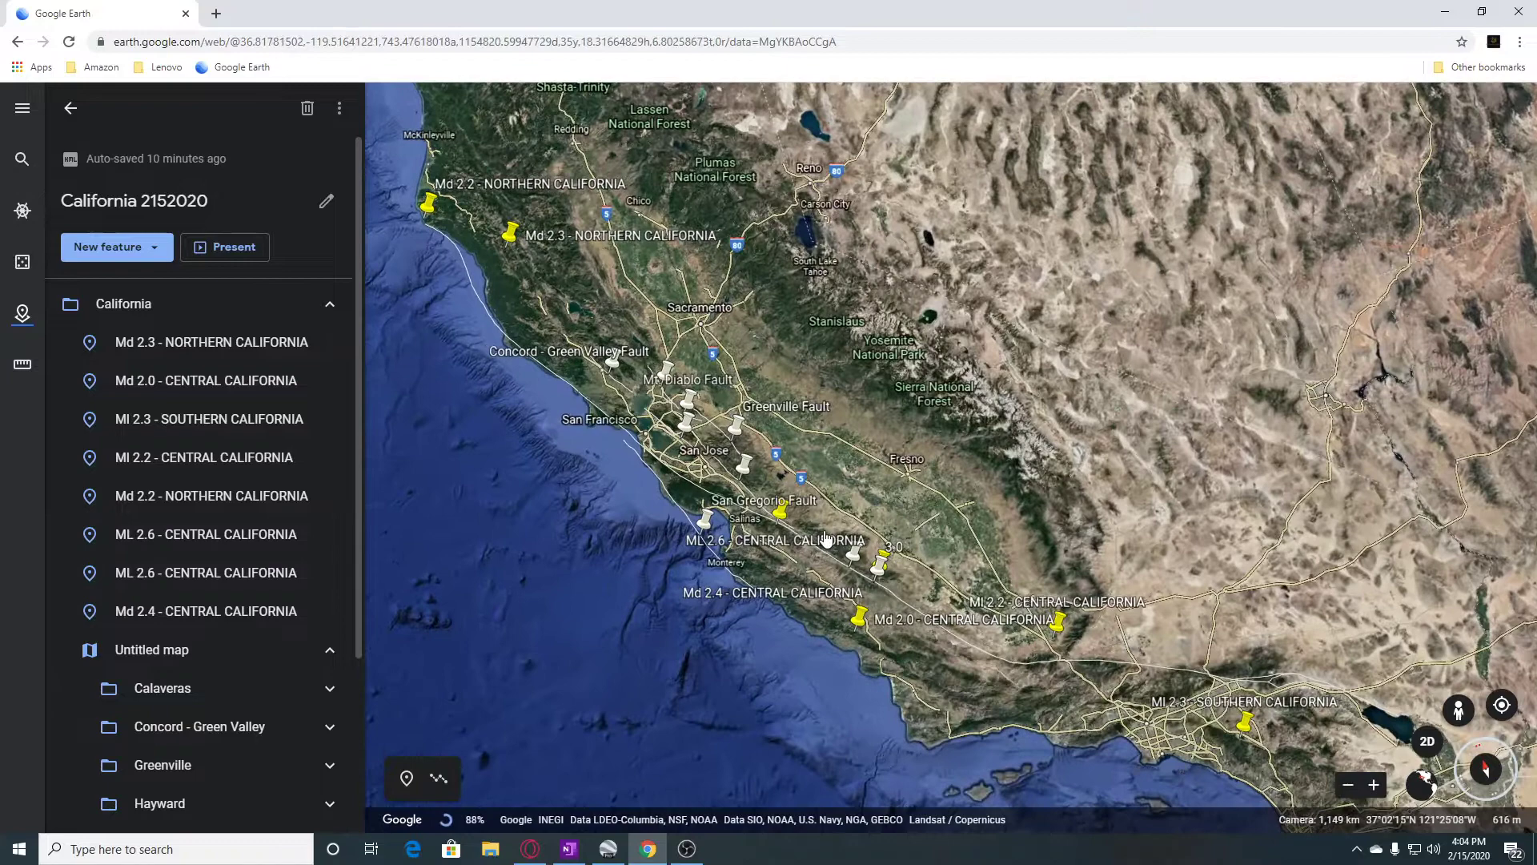
Fly to the Md 2.4 - CENTRAL CALIFORNIA placemark to show its event details
{"action": "left_click", "coordinate": [172, 615]}
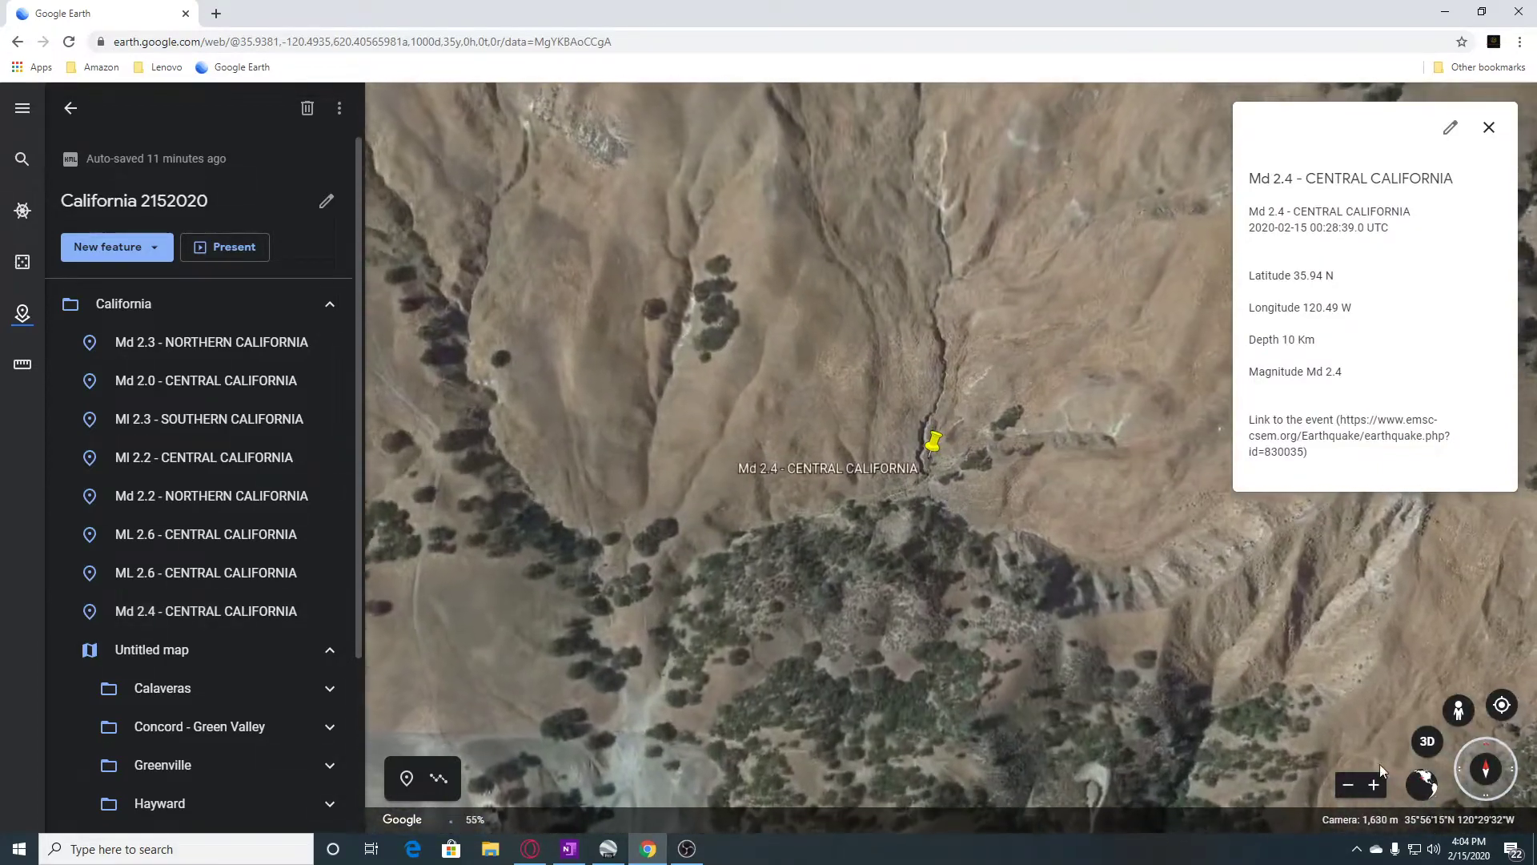
View the Md 2.4 site in 3D and aerial, check Street View coverage, then fly to the ML 2.6 placemark
{"action": "left_click", "coordinate": [1427, 744]}
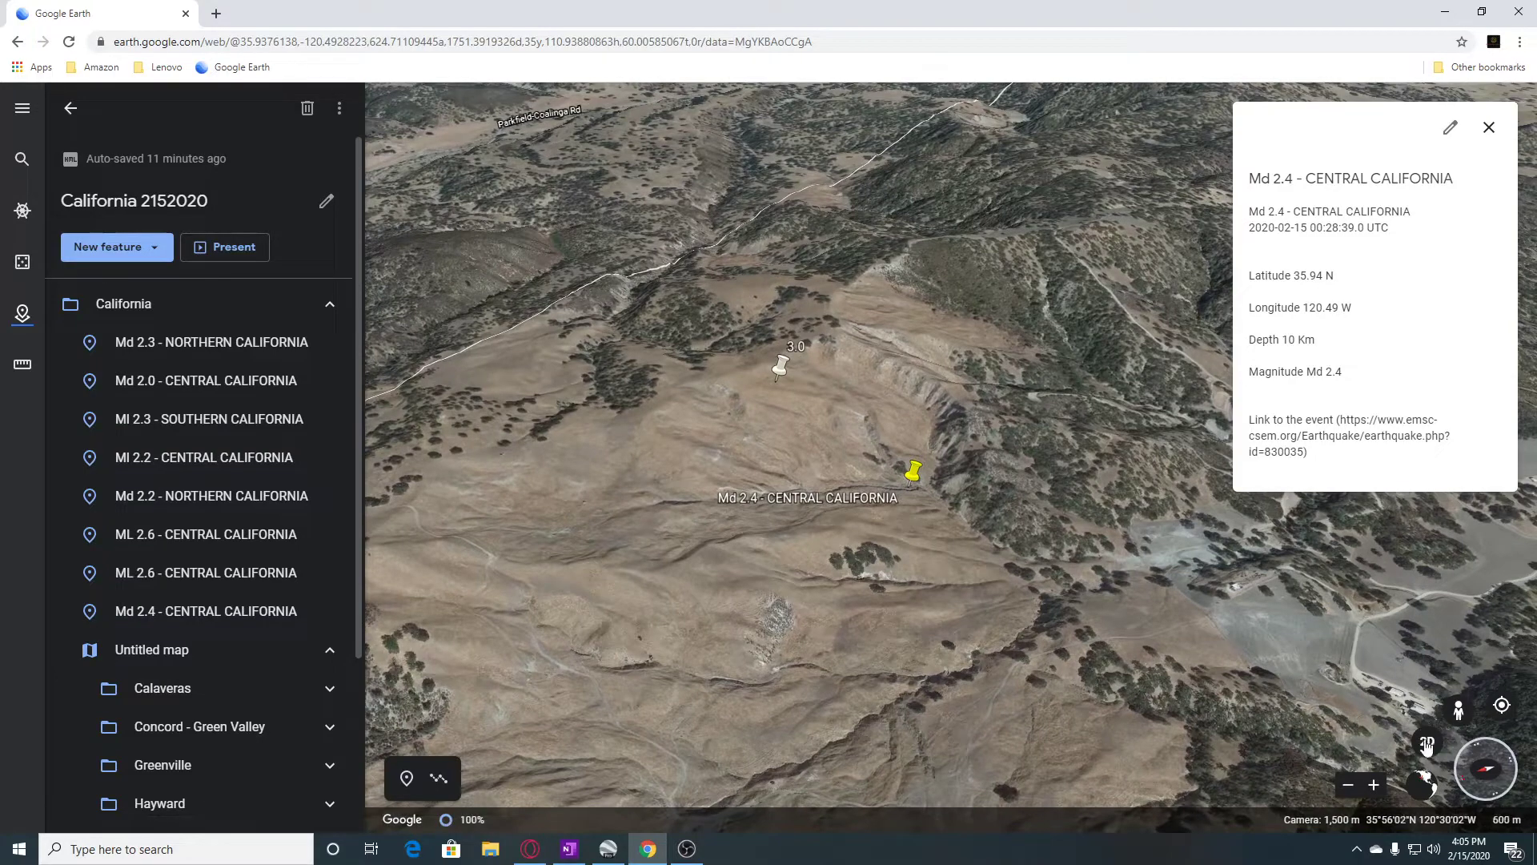
{"action": "left_click", "coordinate": [1427, 745]}
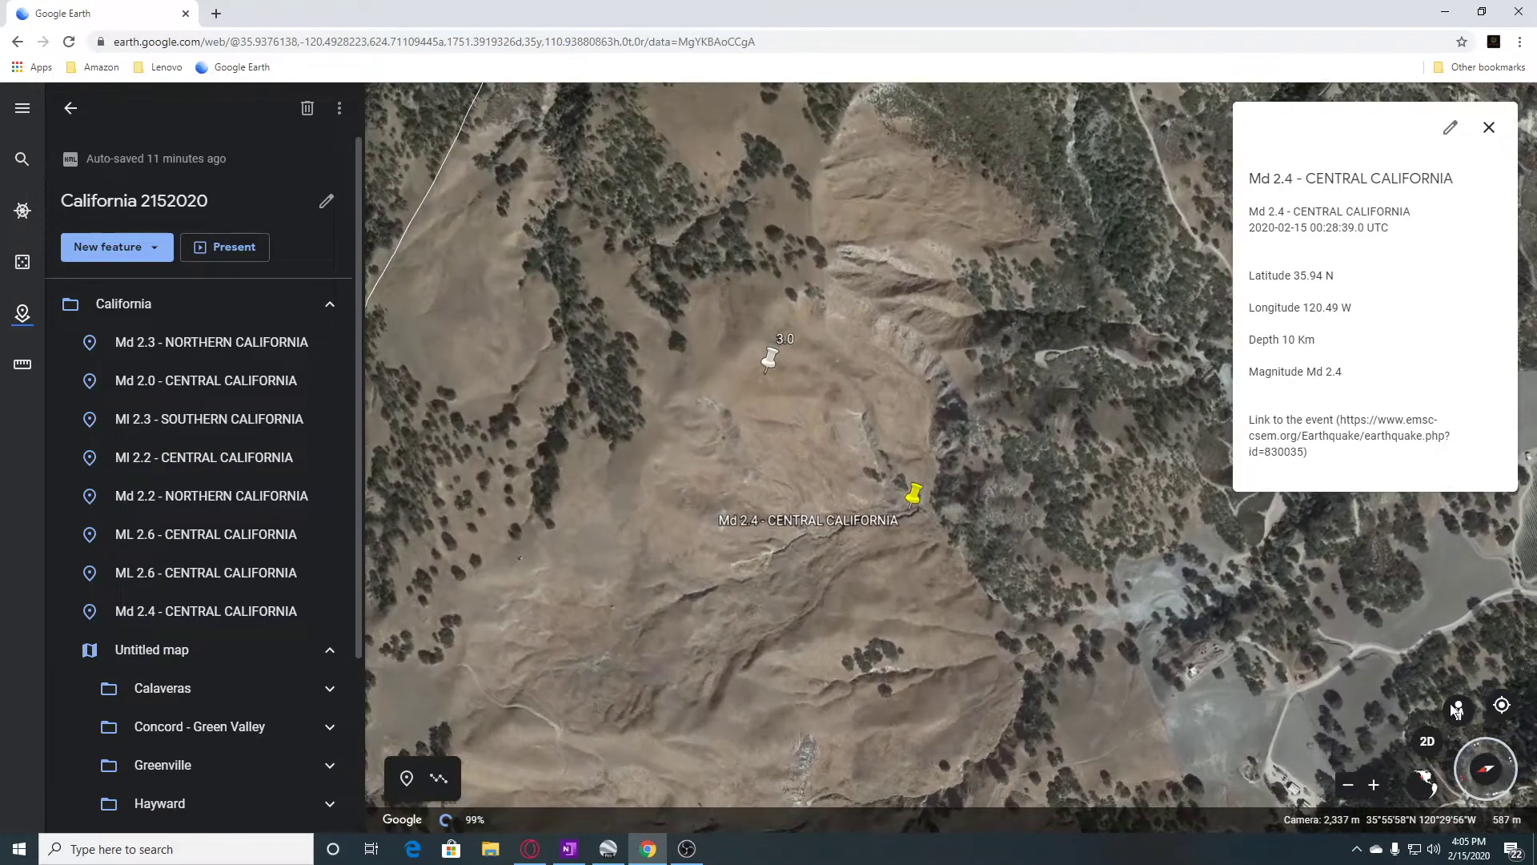
{"action": "left_click", "coordinate": [1462, 713]}
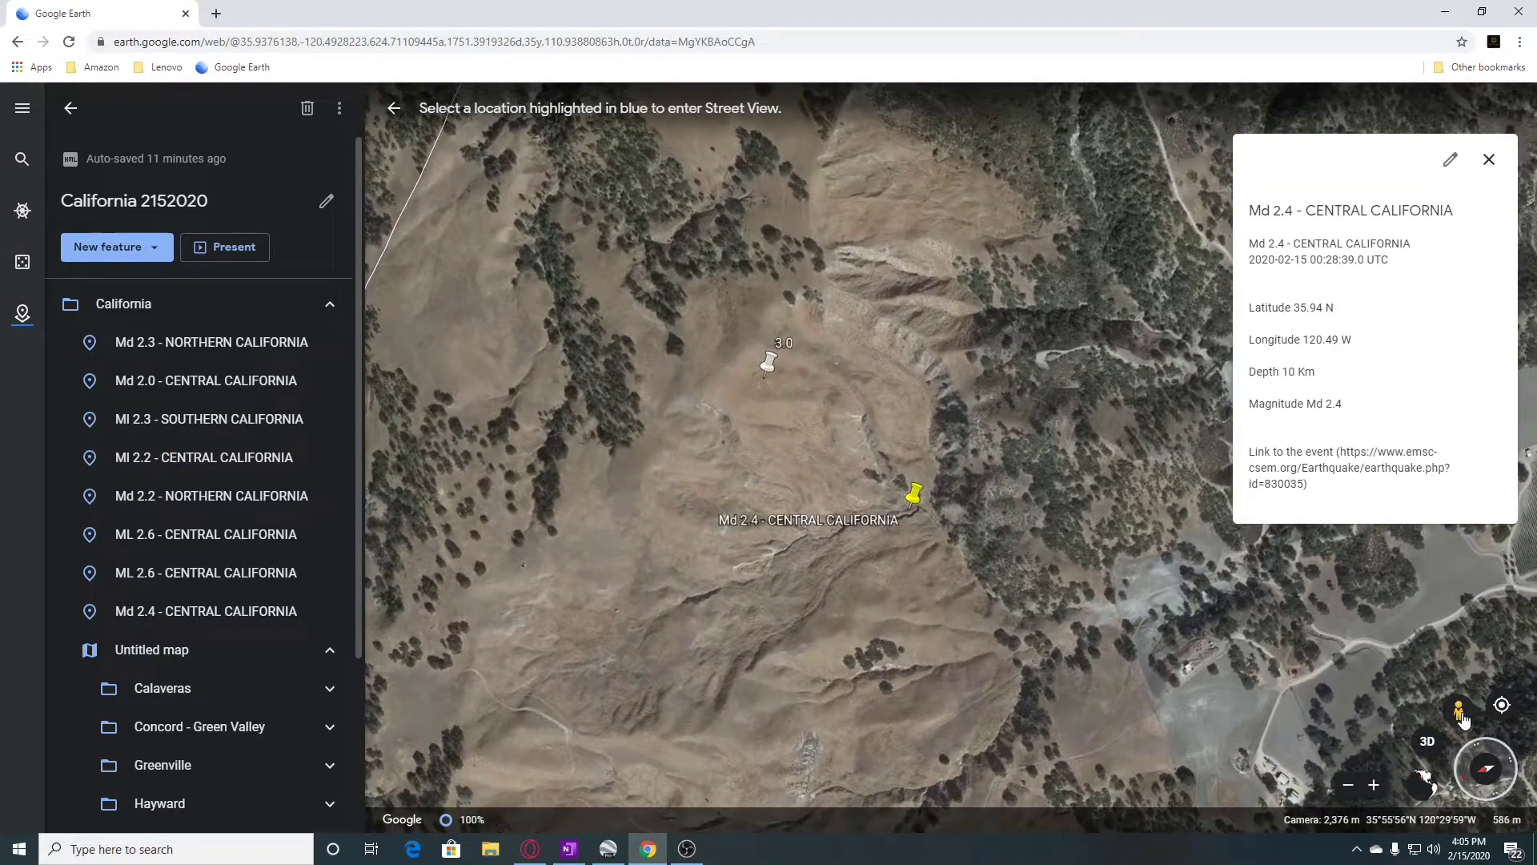
{"action": "scroll", "coordinate": [999, 612], "scroll_direction": "down", "scroll_amount": 3}
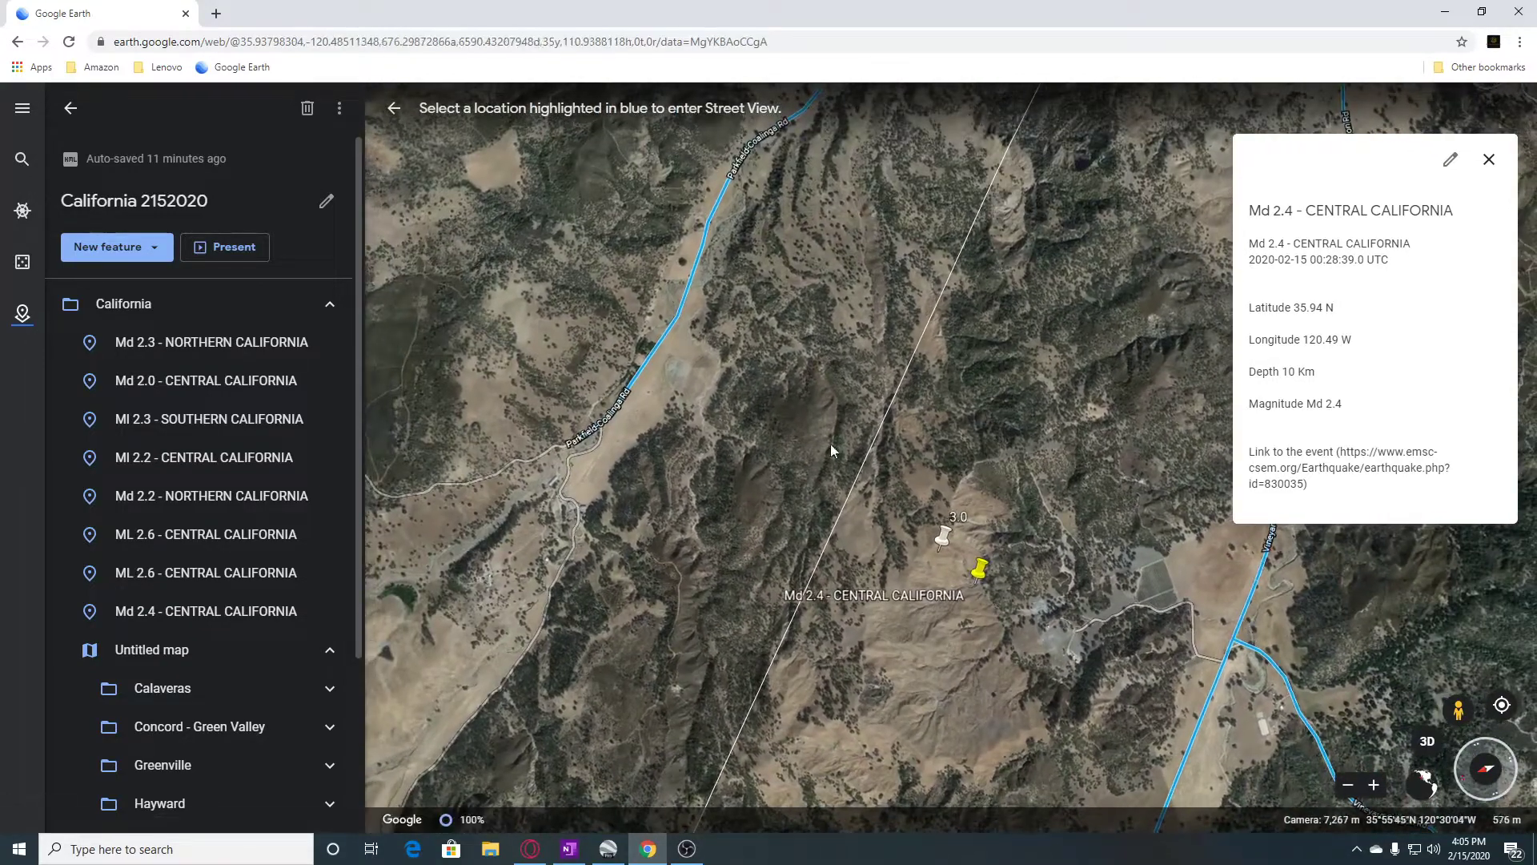
{"action": "left_click", "coordinate": [154, 573]}
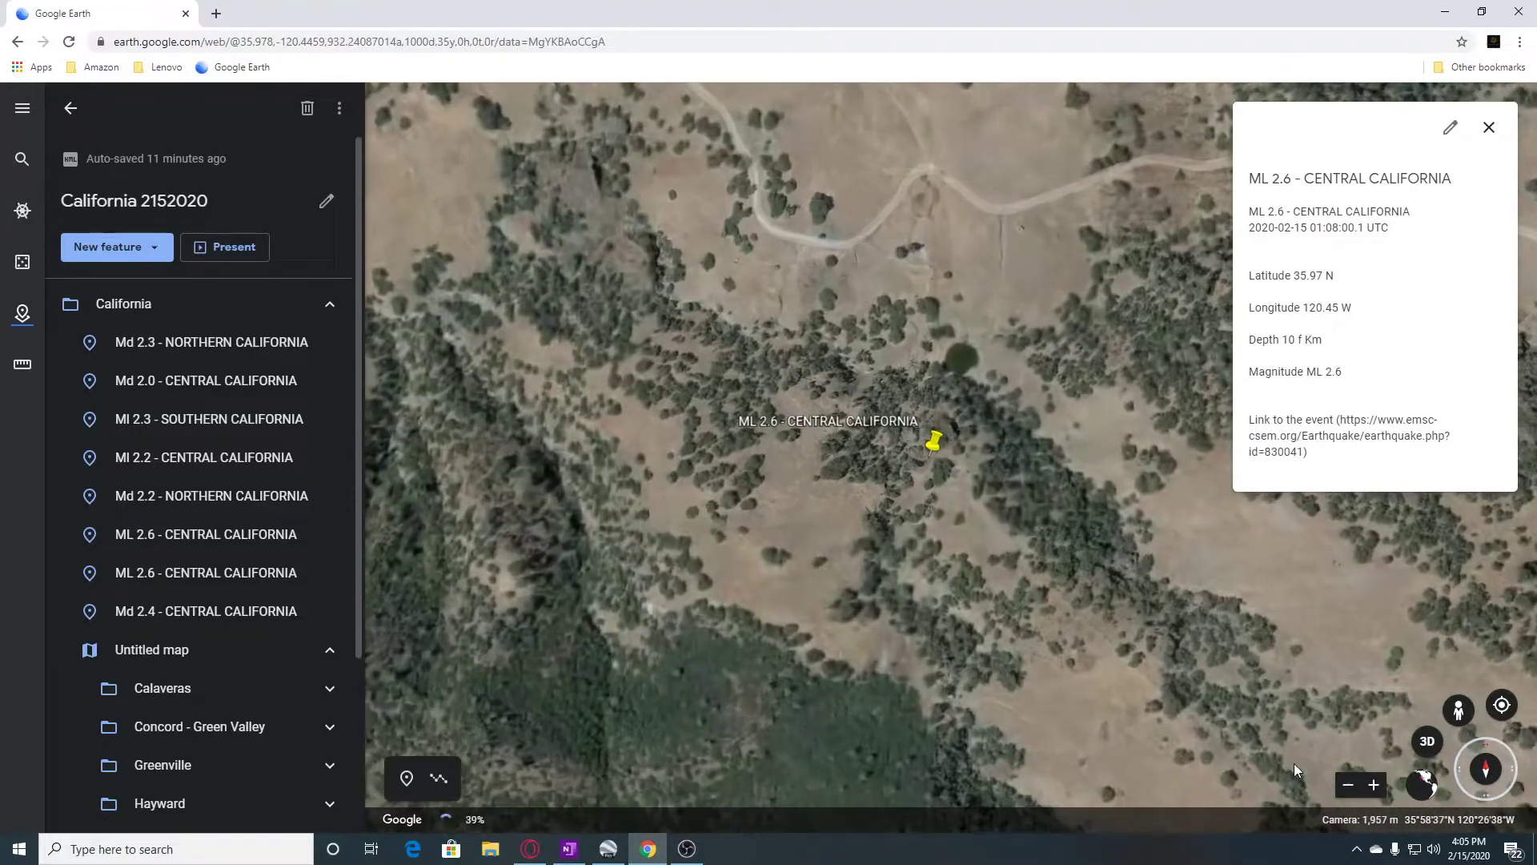
Examine the ML 2.6 site and Catfish Lake in 3D, then return to flat aerial along Parkfield-Coalinga Rd
{"action": "left_click", "coordinate": [1427, 745]}
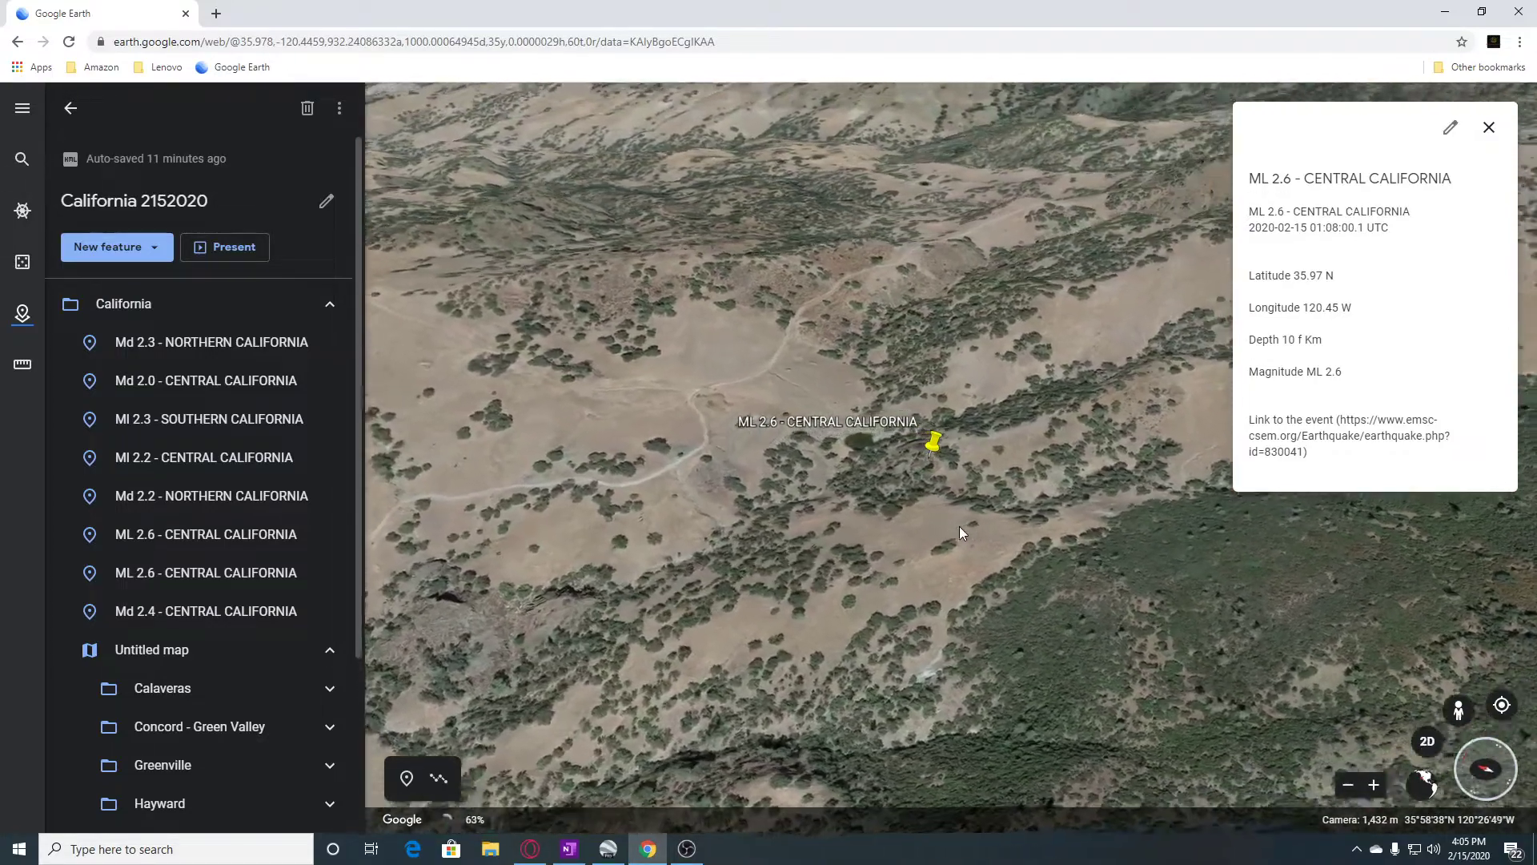
{"action": "scroll", "coordinate": [959, 526], "scroll_direction": "down", "scroll_amount": 3}
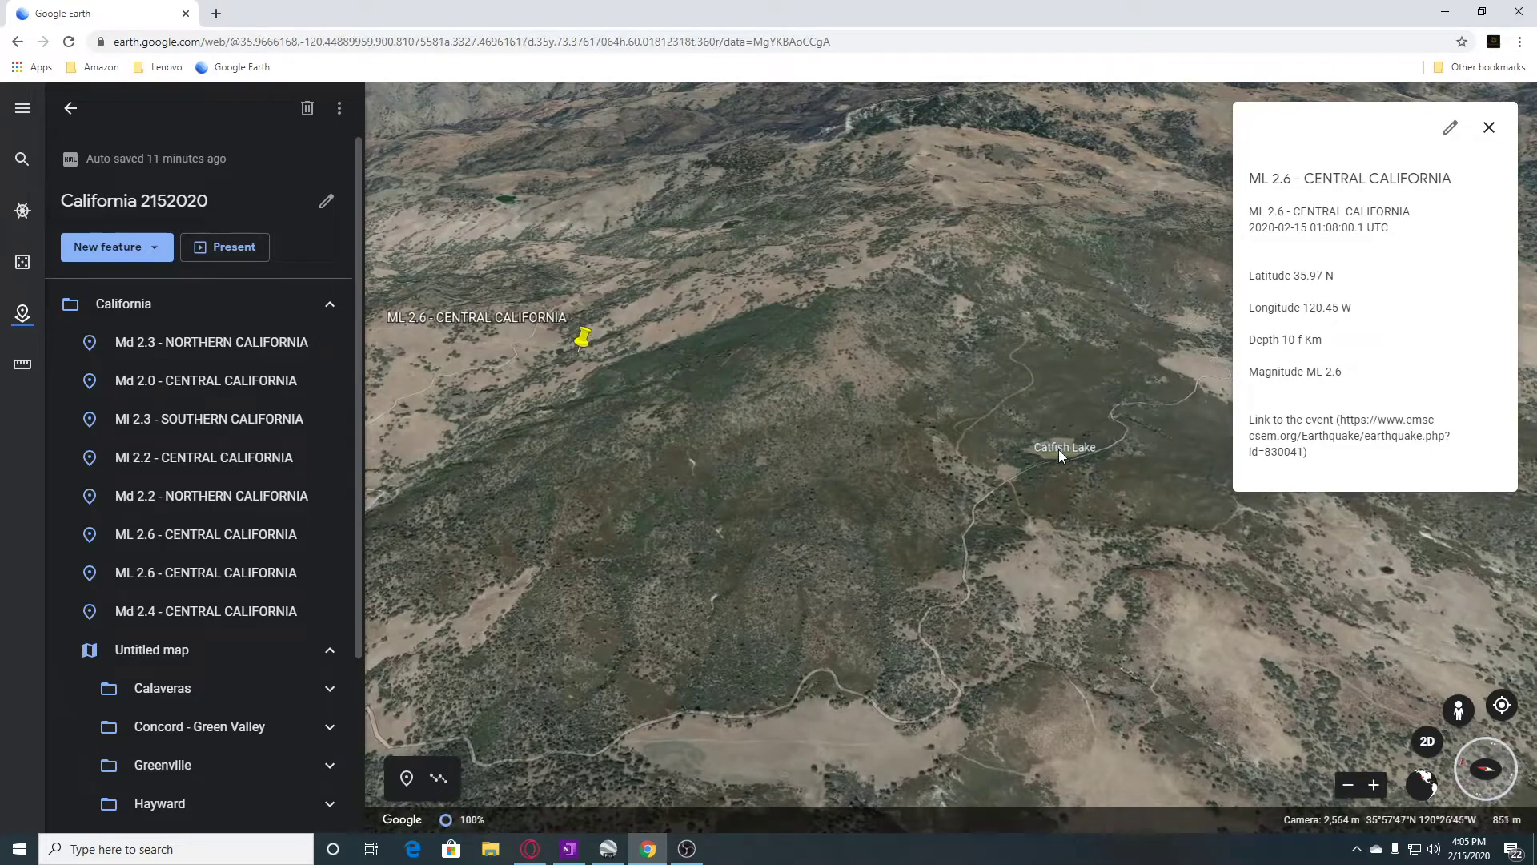
{"action": "scroll", "coordinate": [1061, 449], "scroll_direction": "up", "scroll_amount": 2}
{"action": "scroll", "coordinate": [1061, 455], "scroll_direction": "up", "scroll_amount": 1}
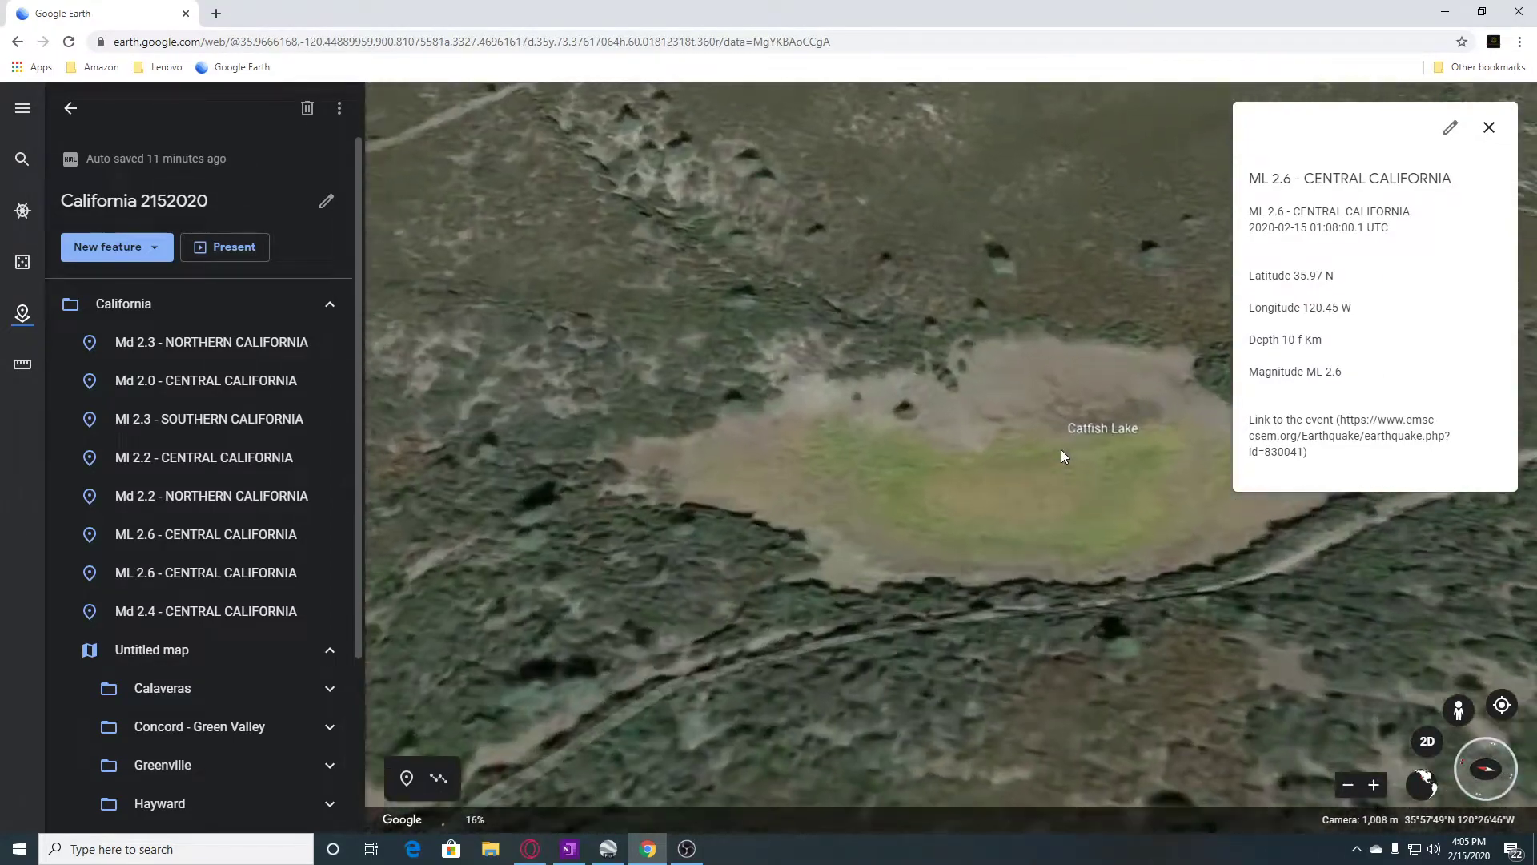
{"action": "scroll", "coordinate": [1061, 456], "scroll_direction": "down", "scroll_amount": 2}
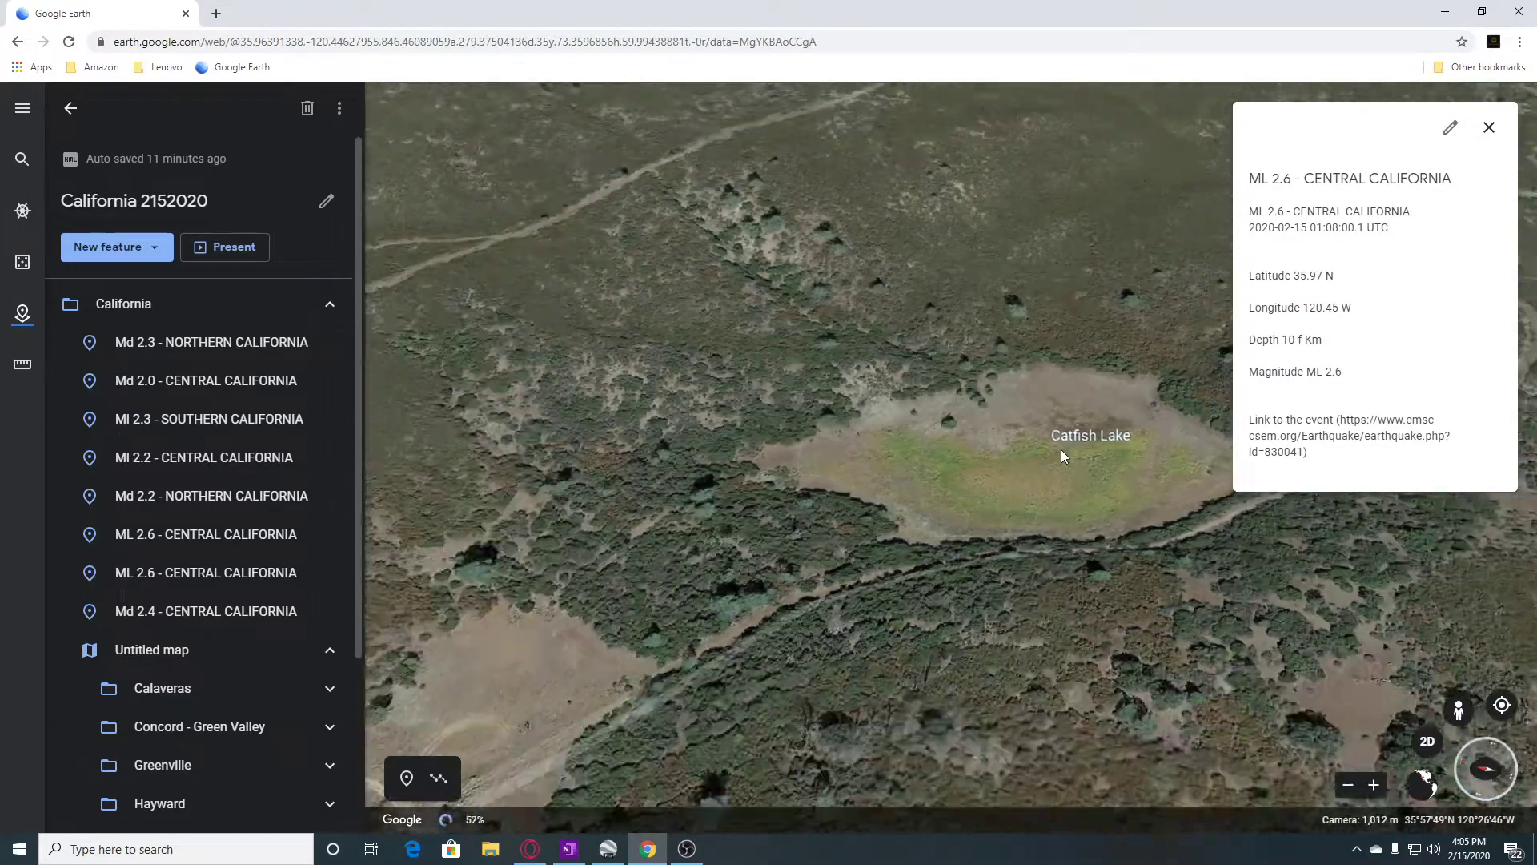
{"action": "scroll", "coordinate": [1061, 449], "scroll_direction": "down", "scroll_amount": 2}
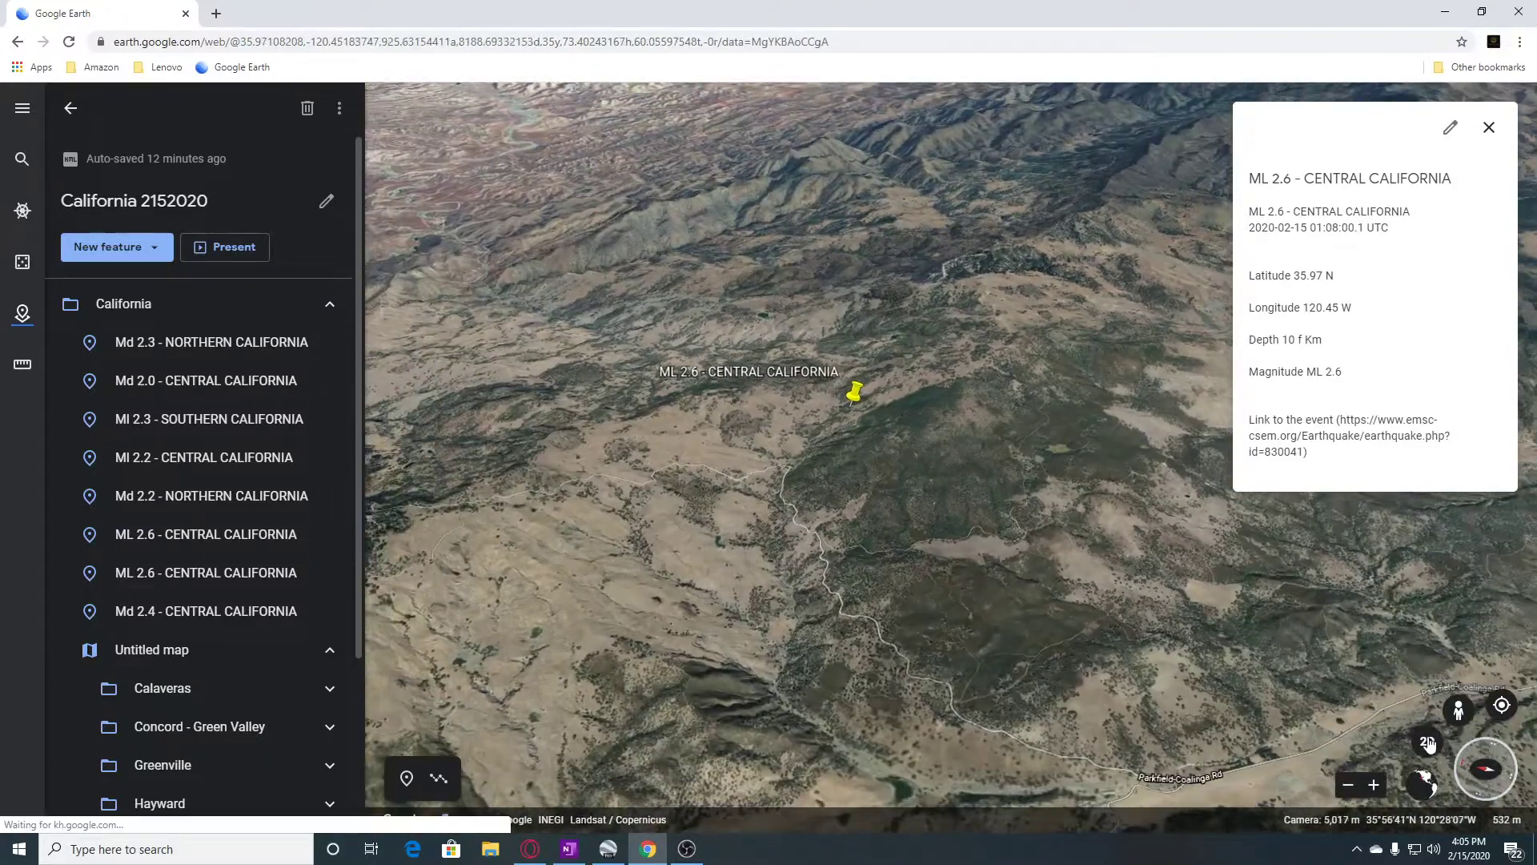
{"action": "left_click", "coordinate": [1427, 743]}
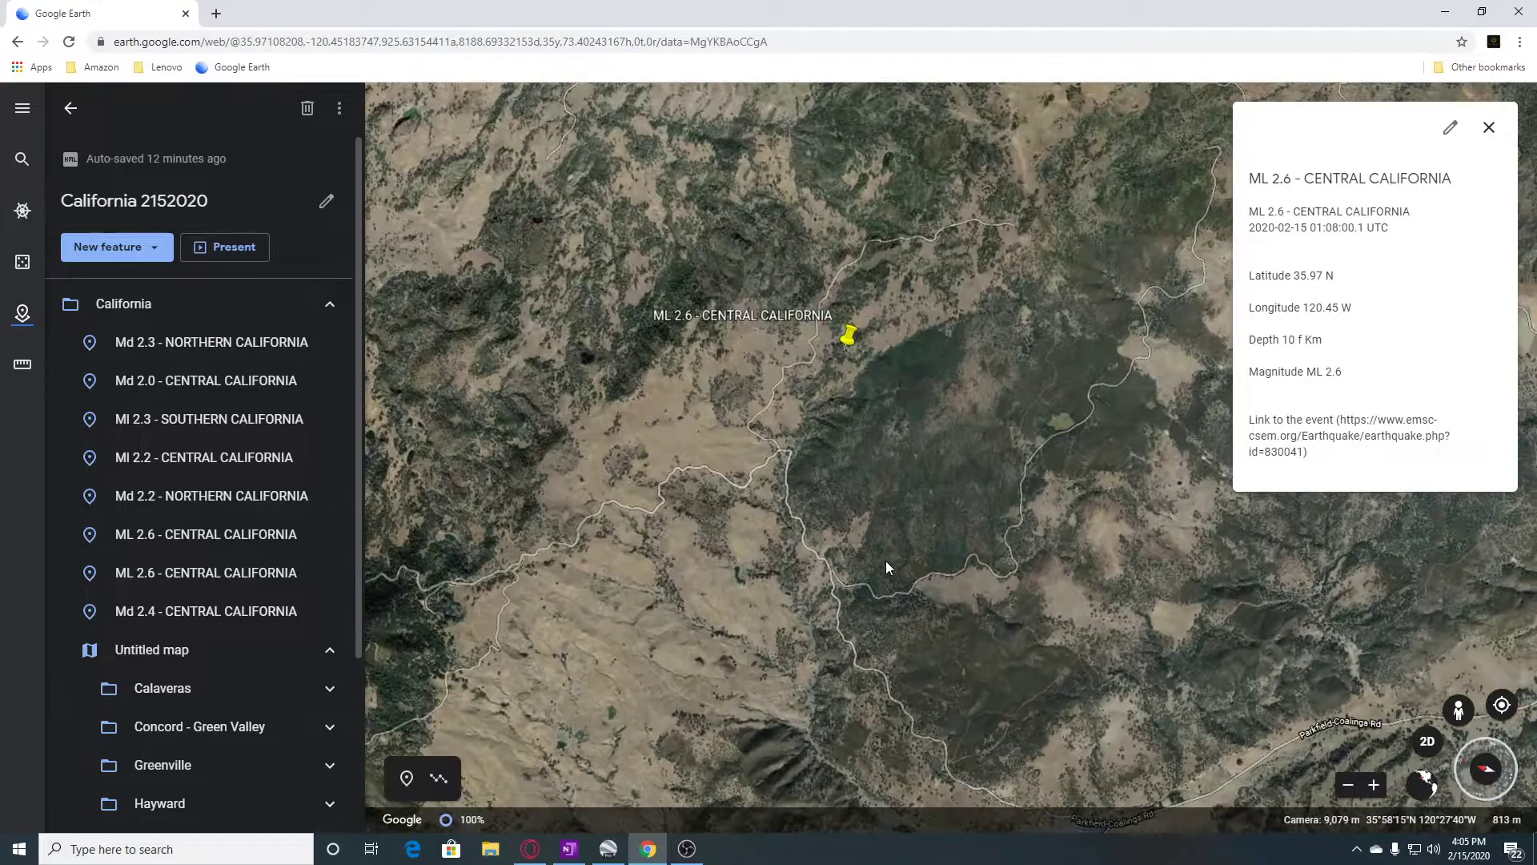
{"action": "scroll", "coordinate": [838, 686], "scroll_direction": "up", "scroll_amount": 2}
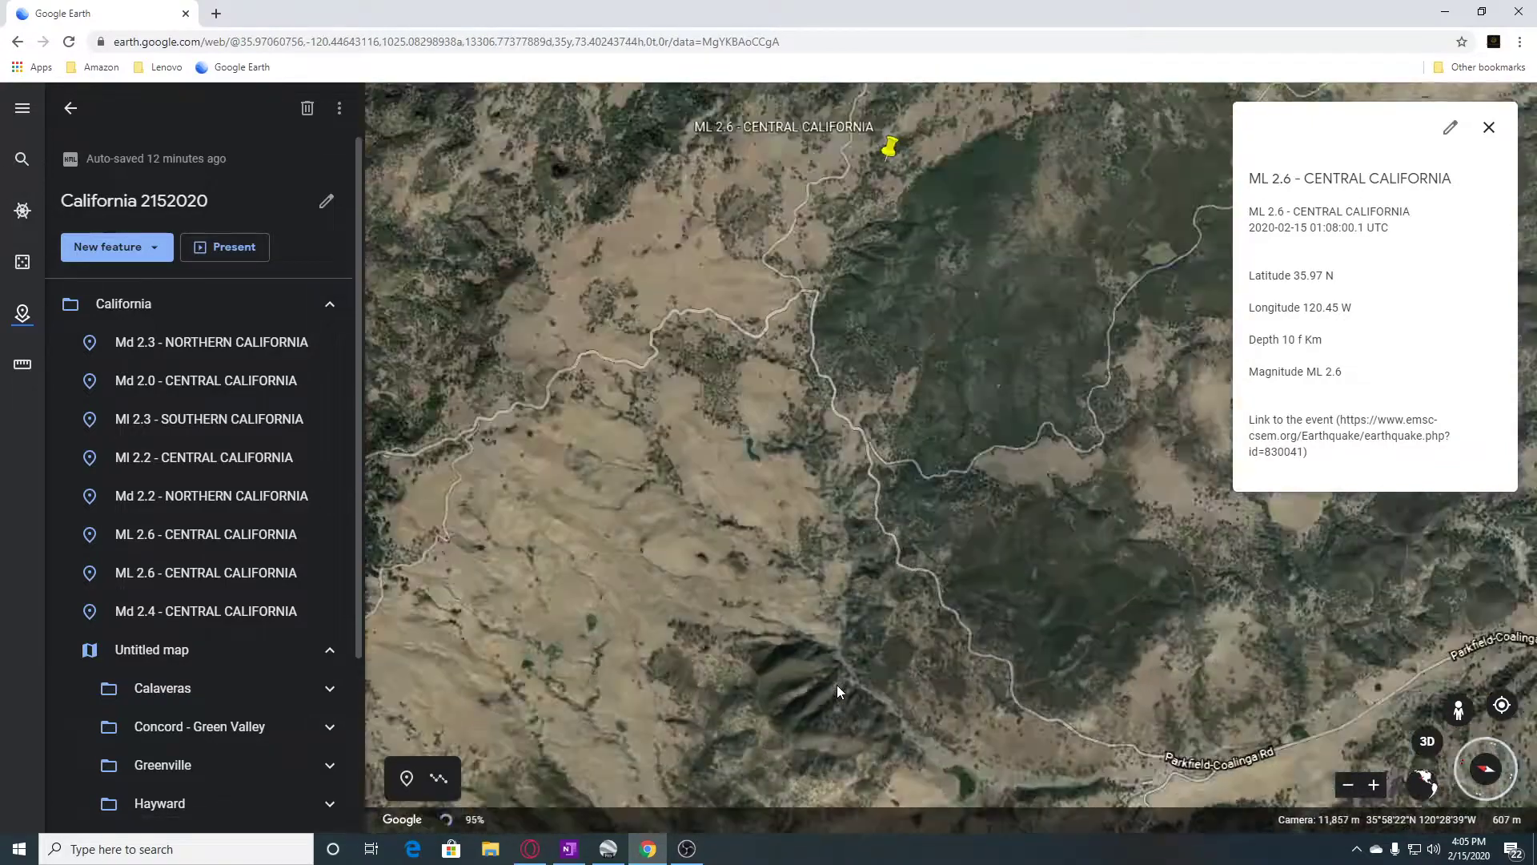
{"action": "scroll", "coordinate": [836, 685], "scroll_direction": "up", "scroll_amount": 2}
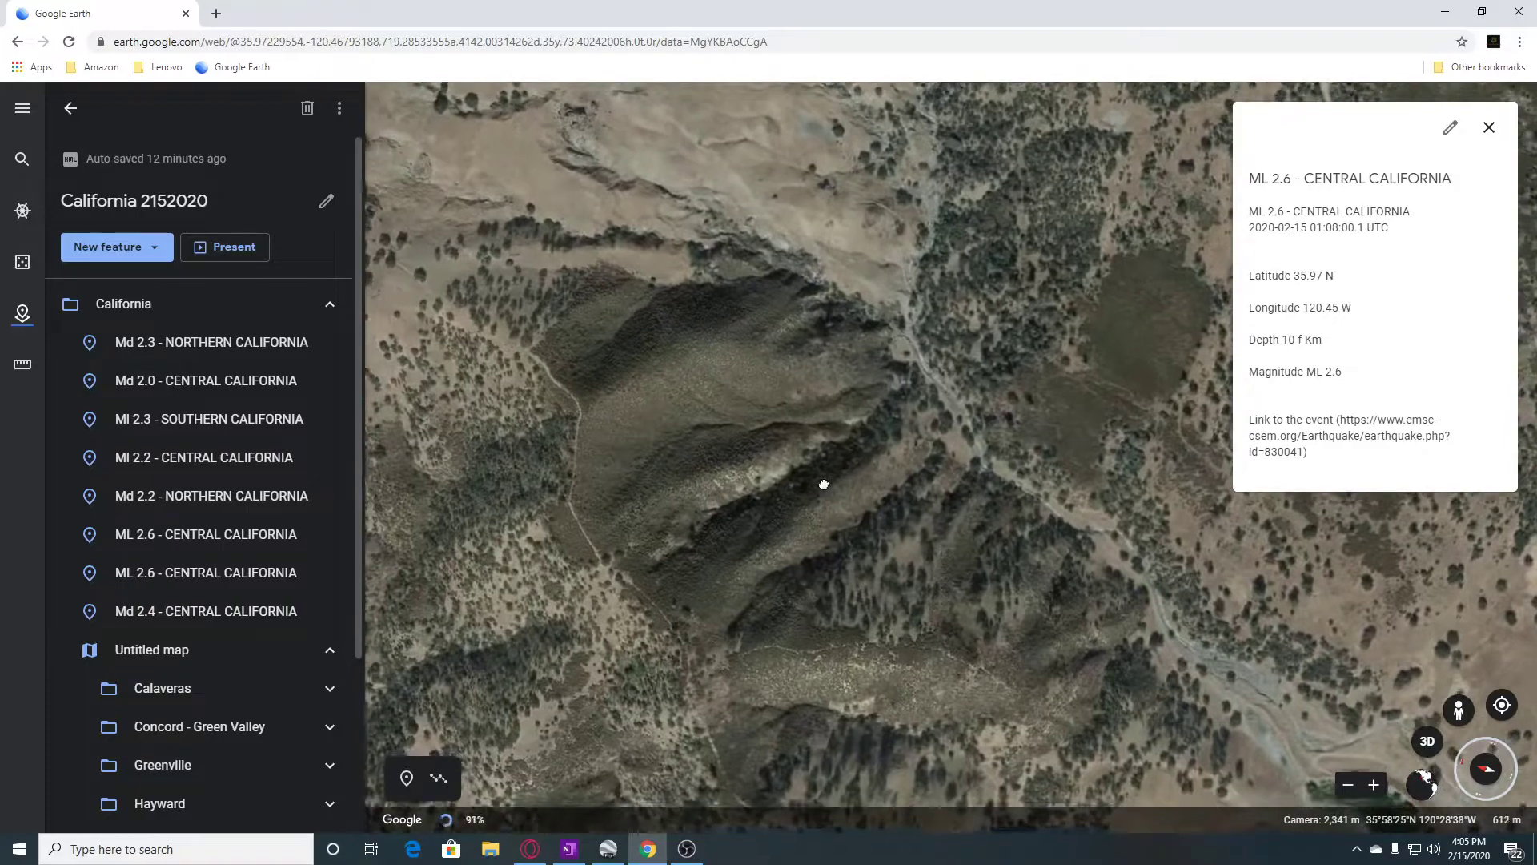
{"action": "left_click_drag", "start_coordinate": [788, 608], "coordinate": [680, 709]}
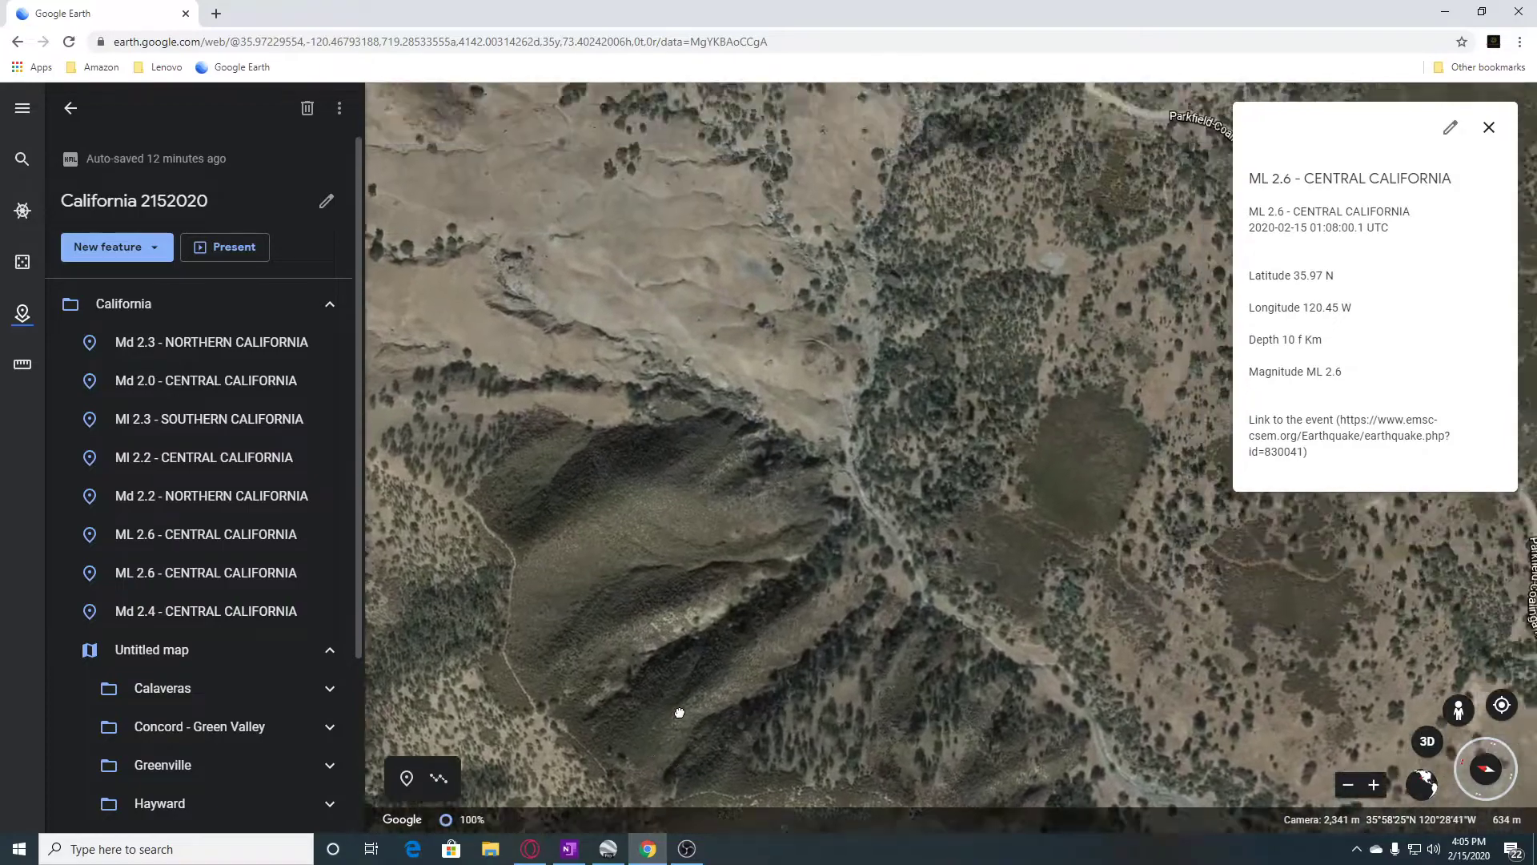
{"action": "scroll", "coordinate": [846, 604], "scroll_direction": "down", "scroll_amount": 1}
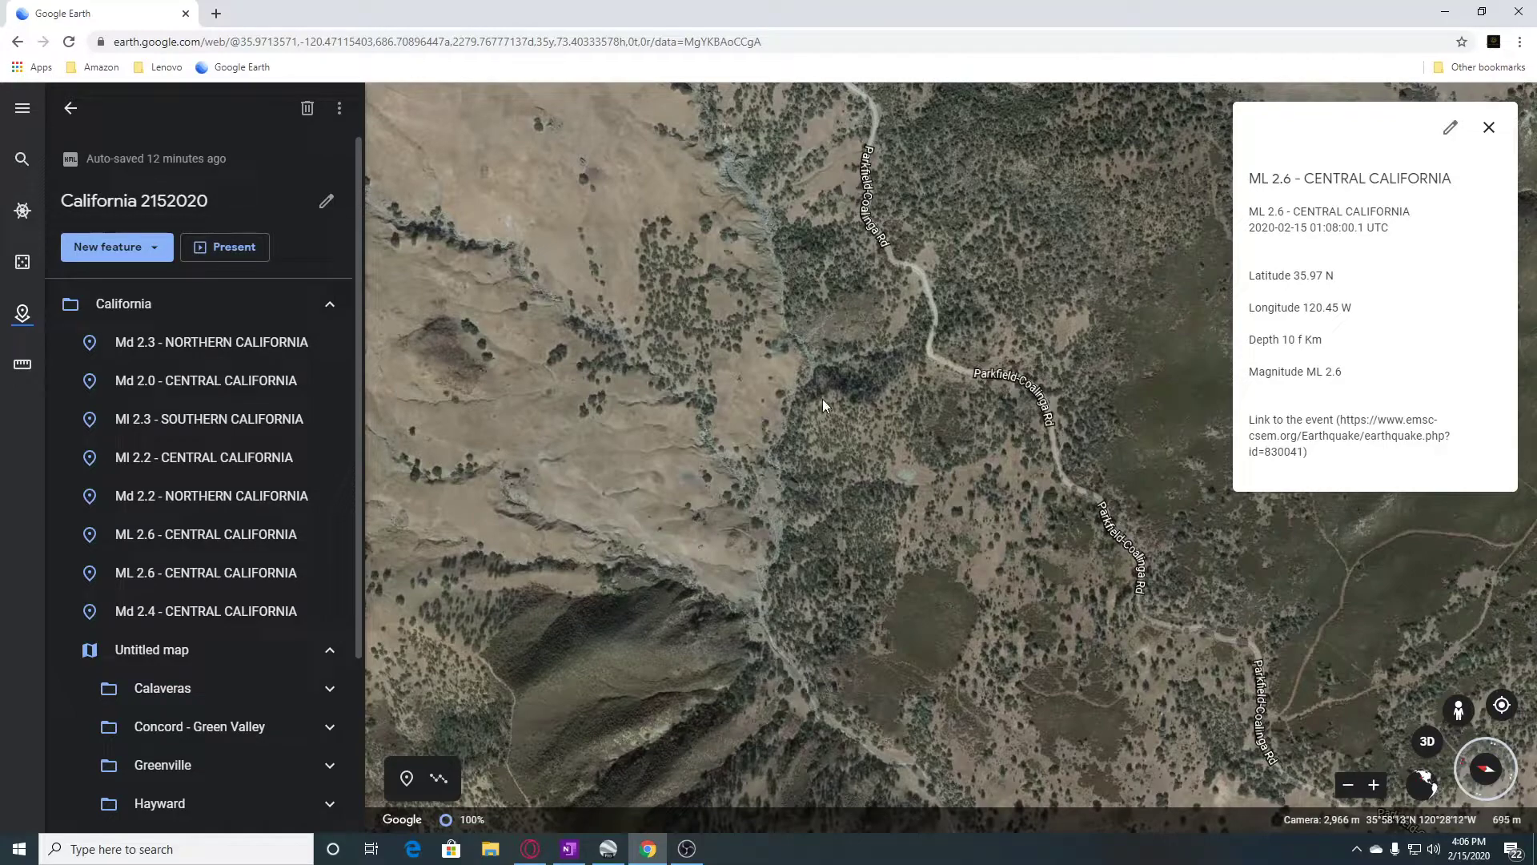
Fly to the 09:32 UTC ML 2.6 placemark, survey the region, and tilt the site into 3D
{"action": "left_click", "coordinate": [149, 539]}
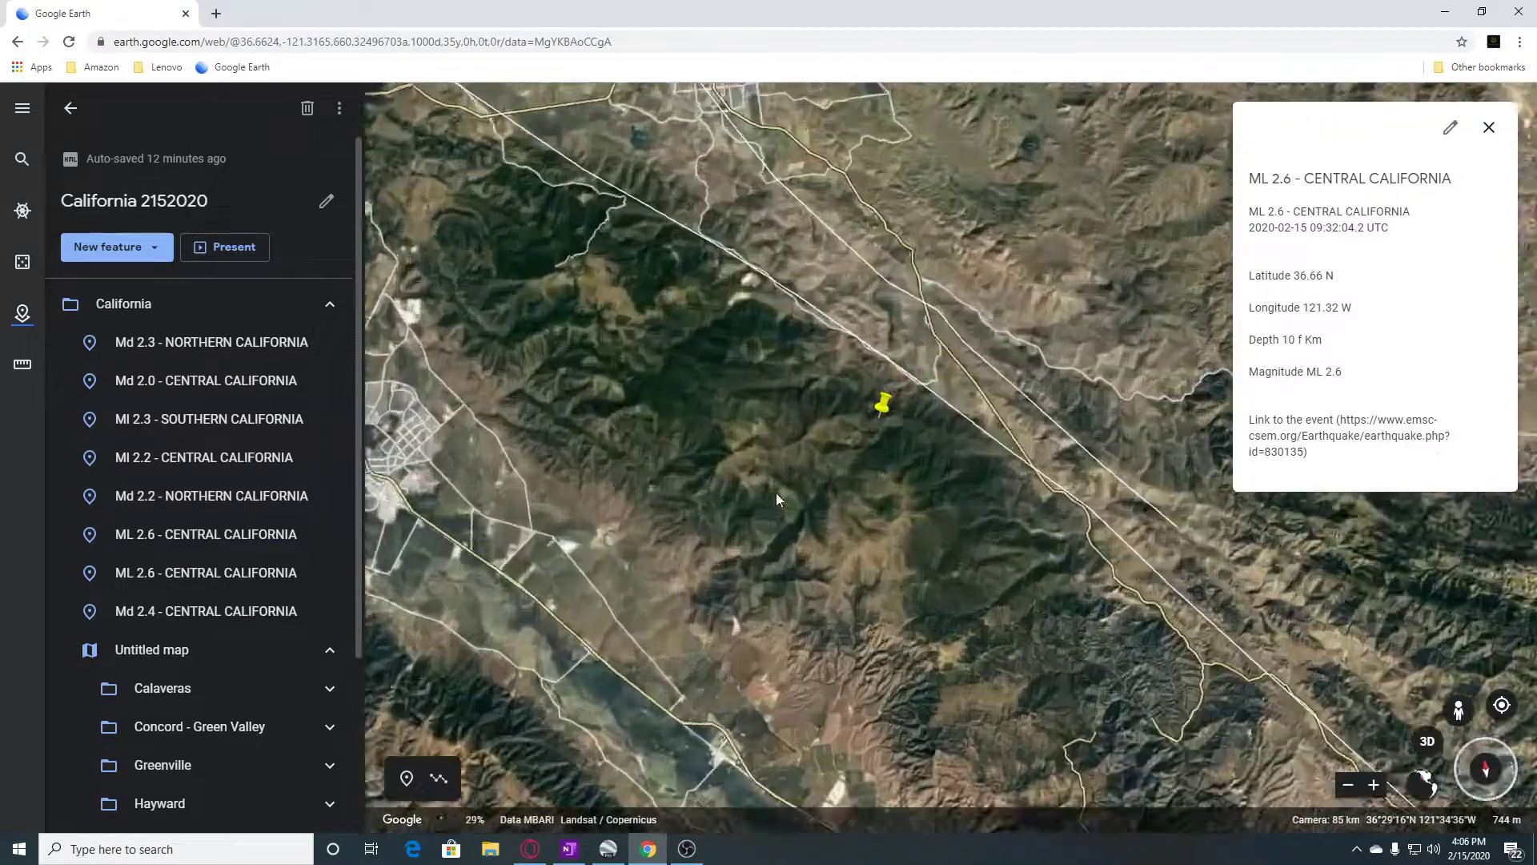
{"action": "scroll", "coordinate": [931, 517], "scroll_direction": "down", "scroll_amount": 3}
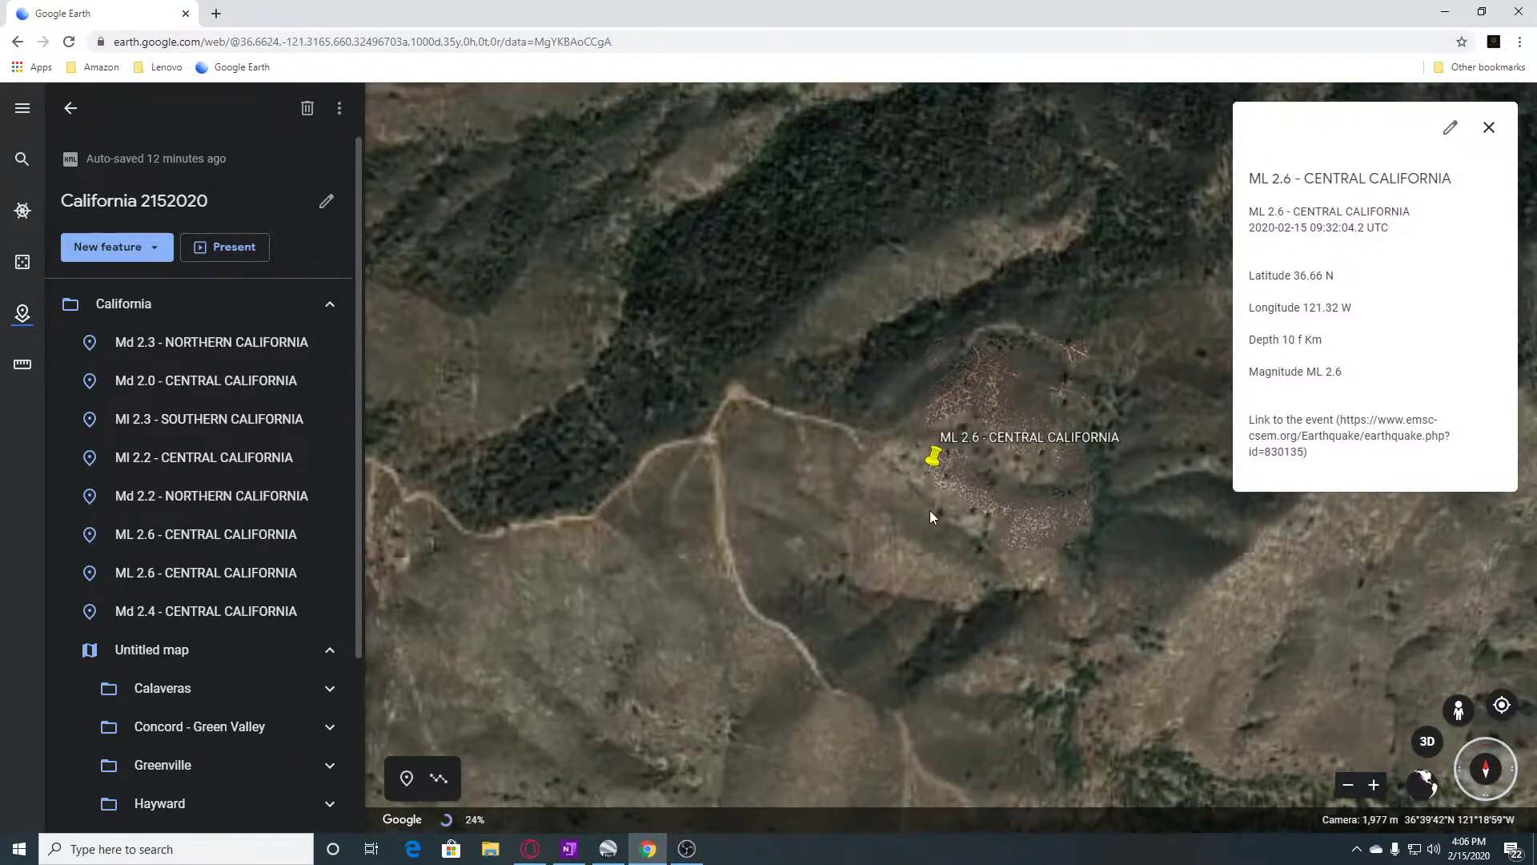
{"action": "scroll", "coordinate": [930, 517], "scroll_direction": "down", "scroll_amount": 3}
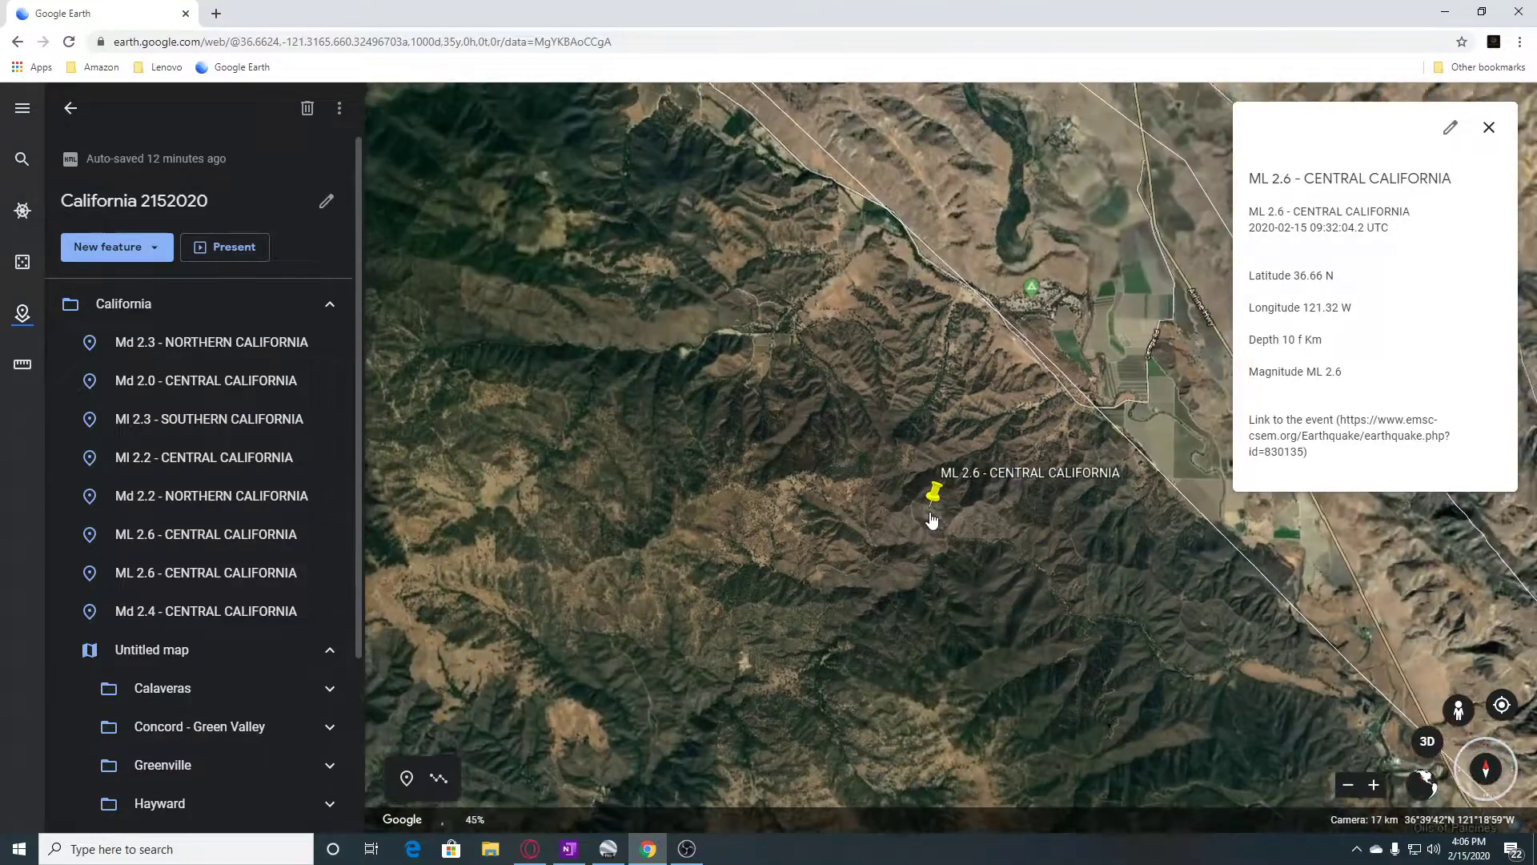
{"action": "scroll", "coordinate": [933, 519], "scroll_direction": "down", "scroll_amount": 3}
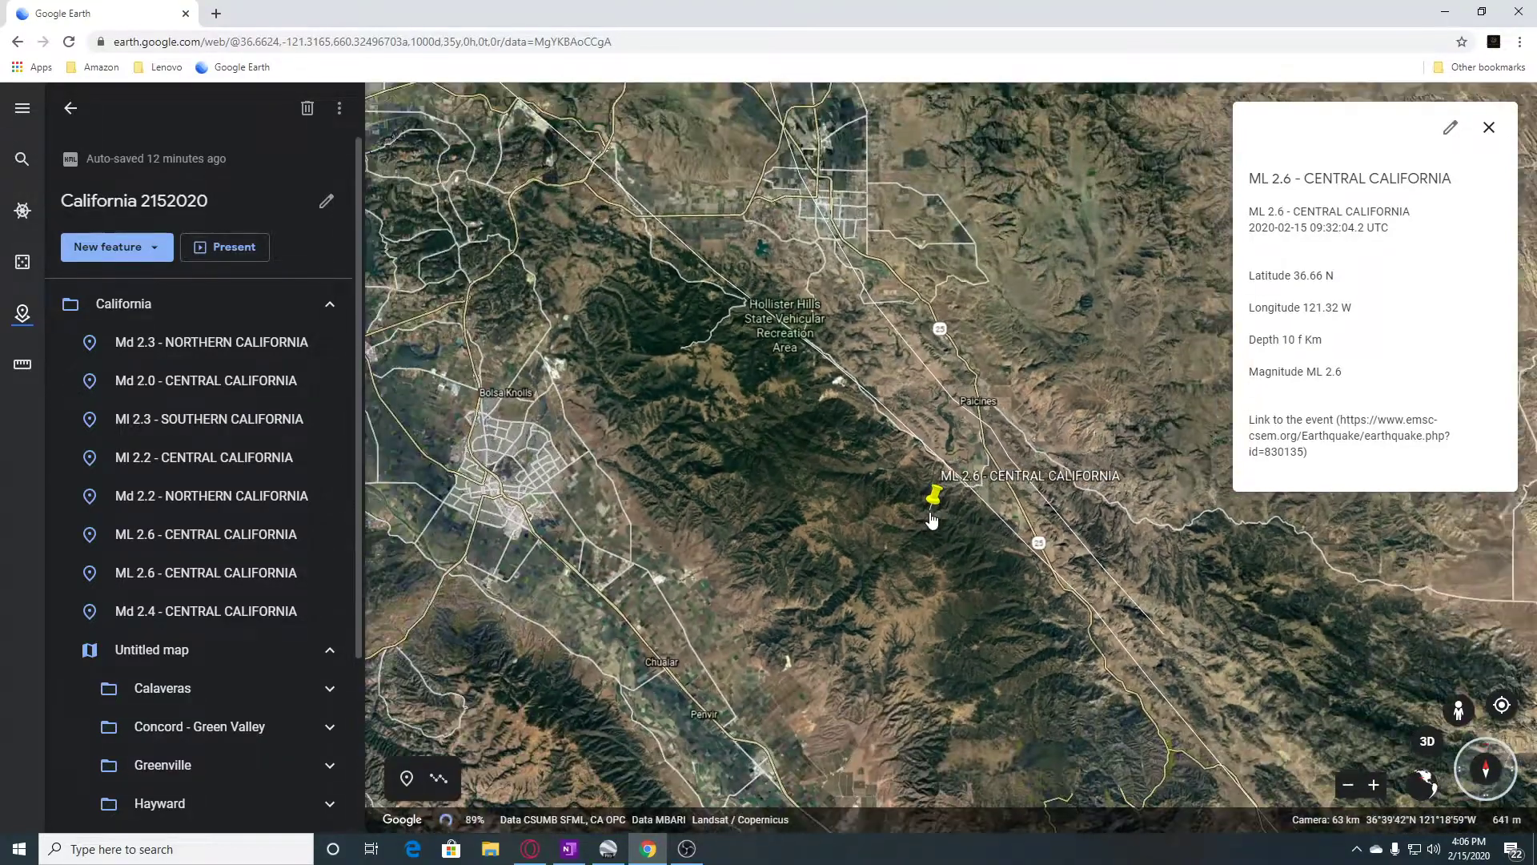
{"action": "scroll", "coordinate": [932, 519], "scroll_direction": "down", "scroll_amount": 3}
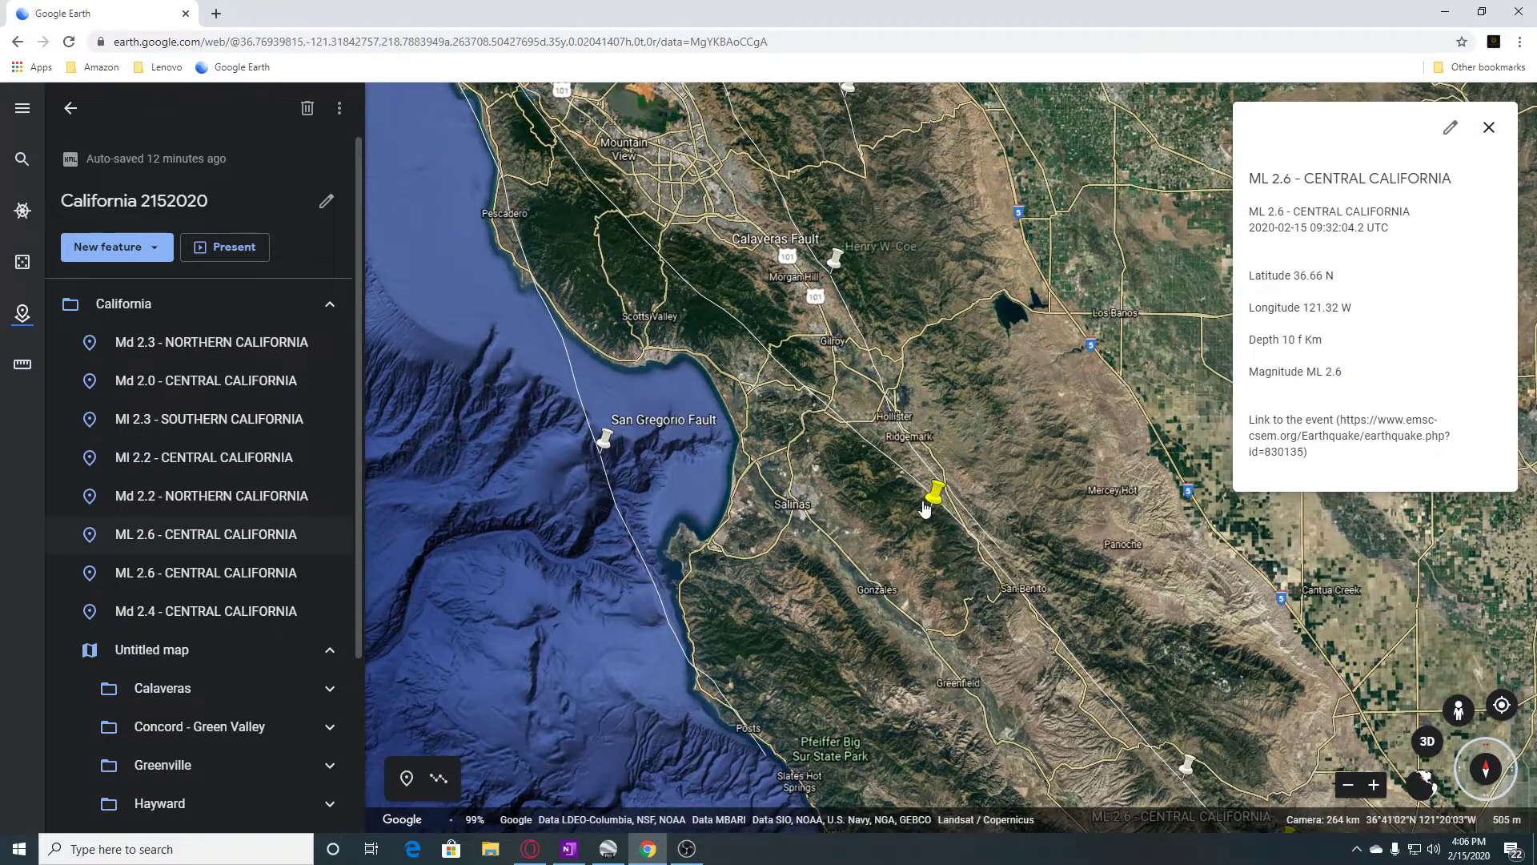
{"action": "scroll", "coordinate": [924, 509], "scroll_direction": "up", "scroll_amount": 5}
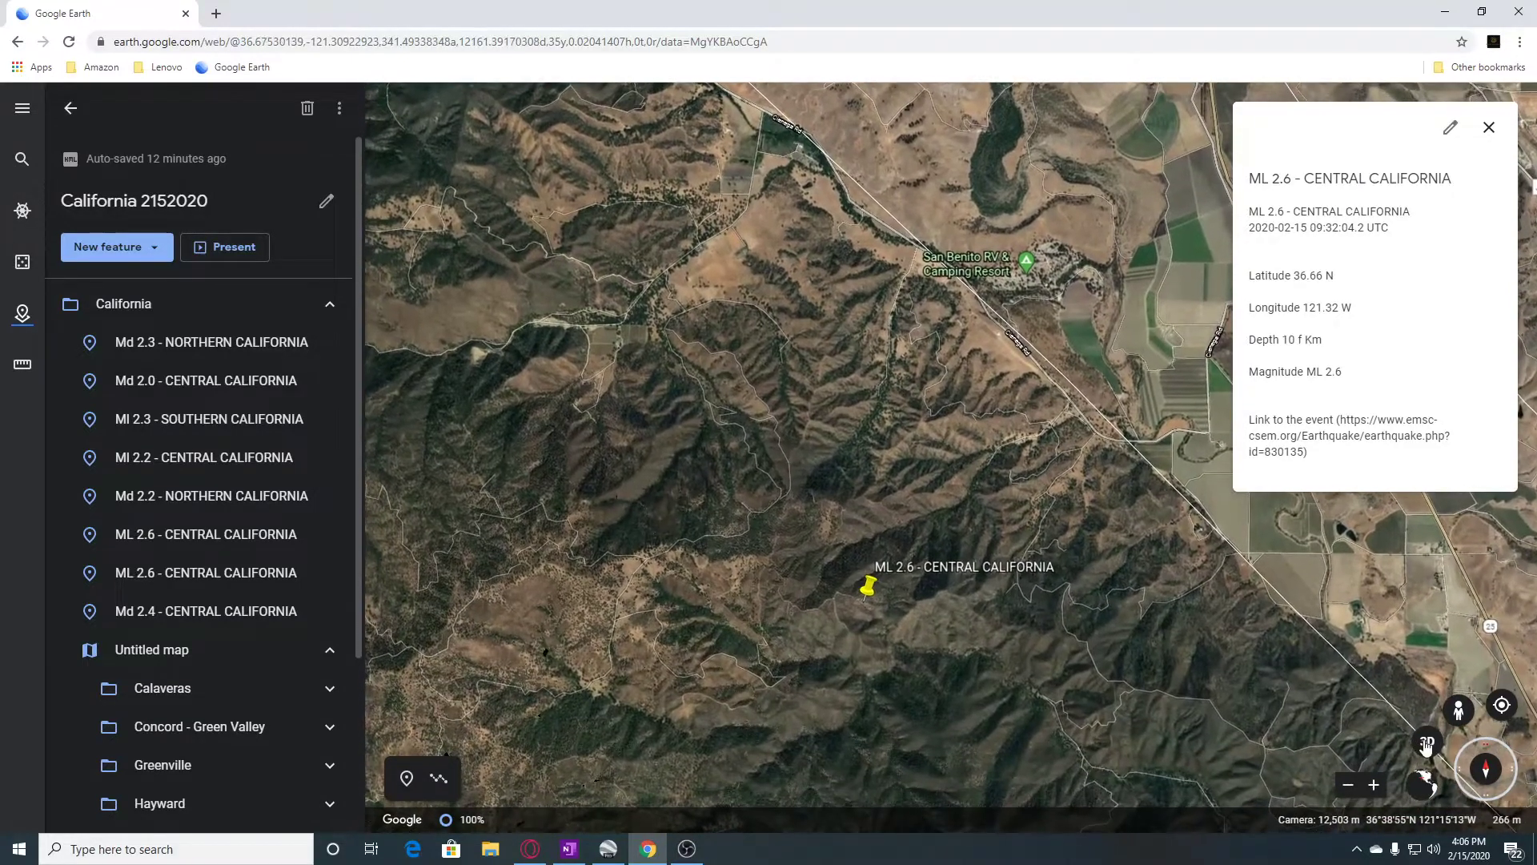
{"action": "left_click", "coordinate": [1426, 744]}
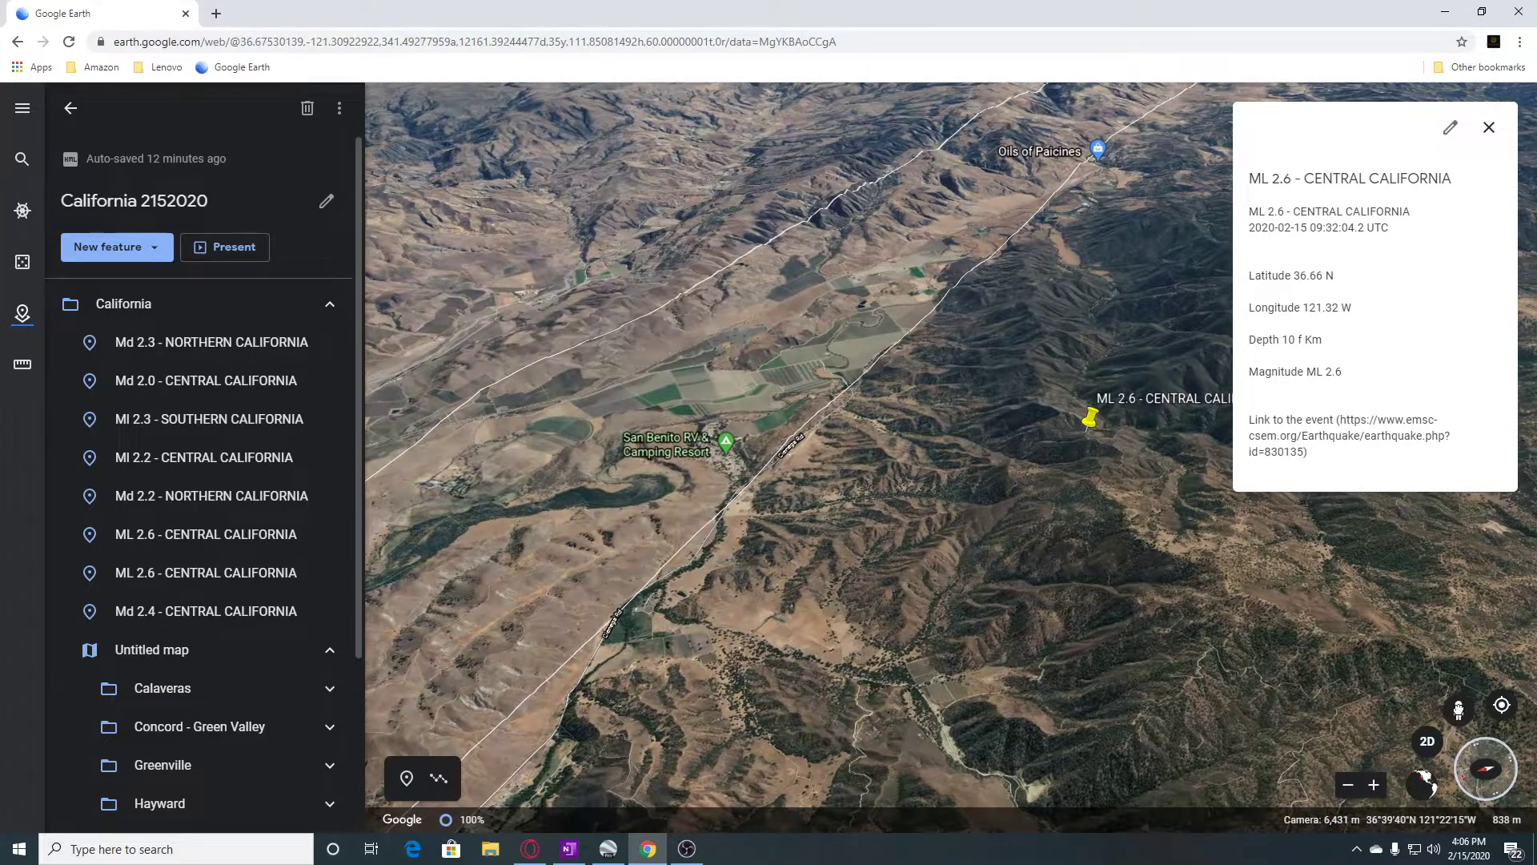
Look around the rural road at street level near the ML 2.6 site, close its card and return to aerial
{"action": "left_click", "coordinate": [1459, 712]}
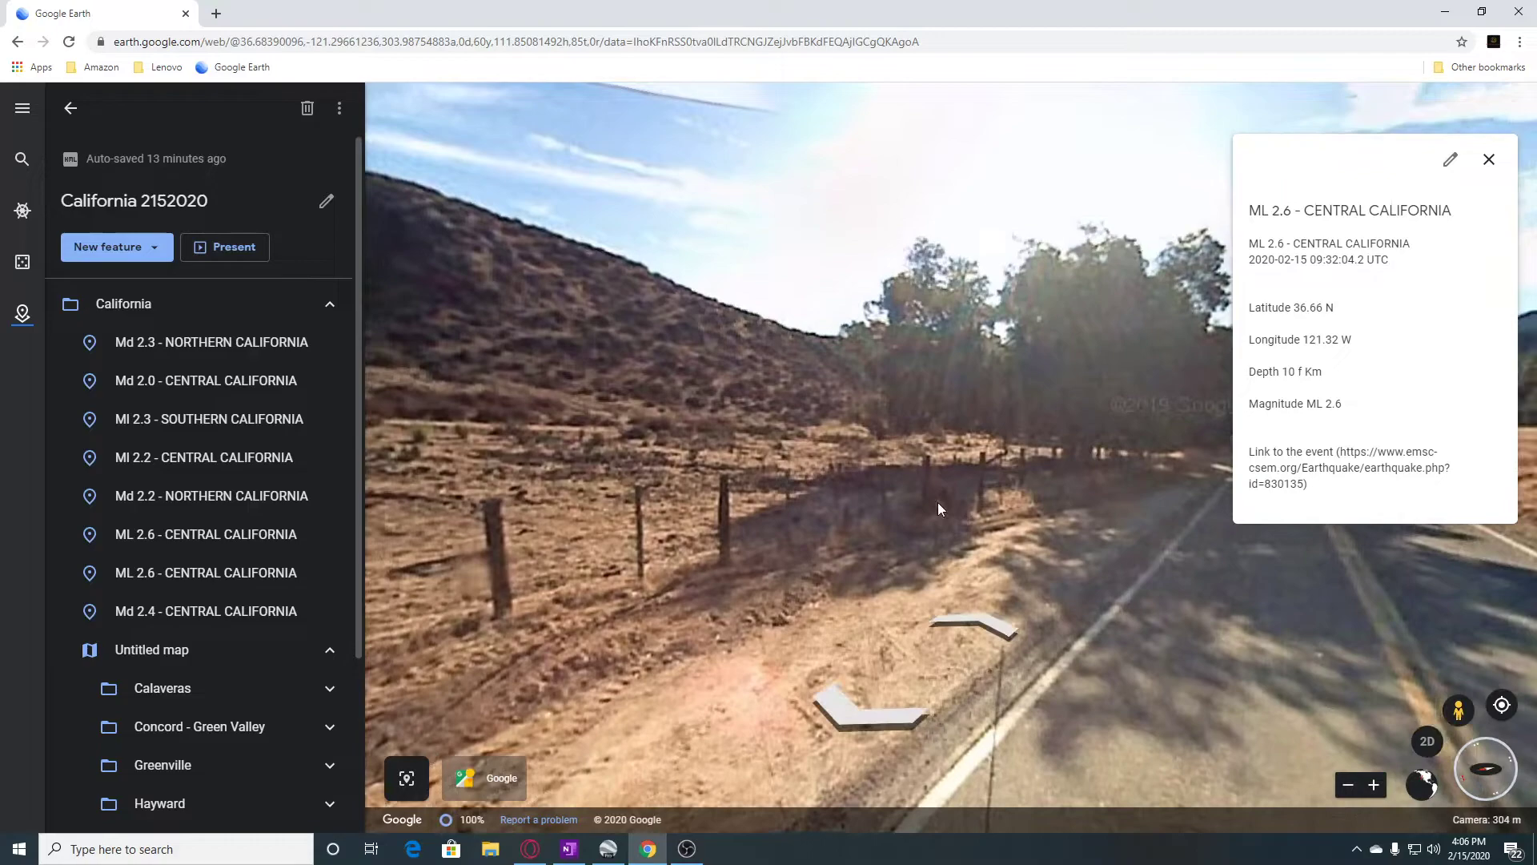
{"action": "mouse_move", "coordinate": [936, 449]}
{"action": "left_mouse_down"}
{"action": "mouse_move", "coordinate": [1012, 485]}
{"action": "mouse_move", "coordinate": [791, 546]}
{"action": "left_mouse_up"}
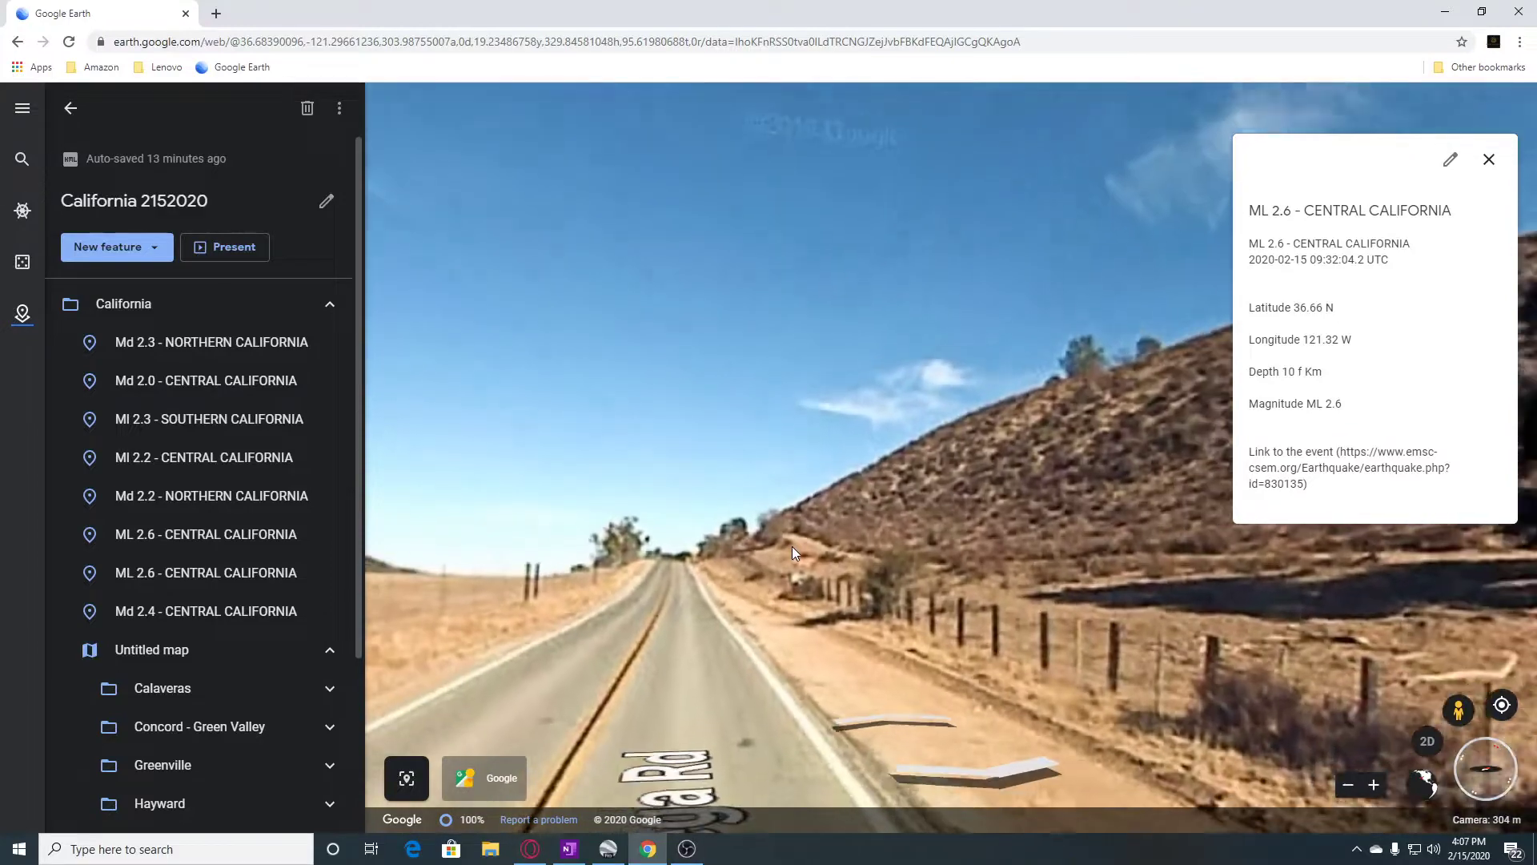
{"action": "left_click_drag", "start_coordinate": [791, 546], "coordinate": [921, 488]}
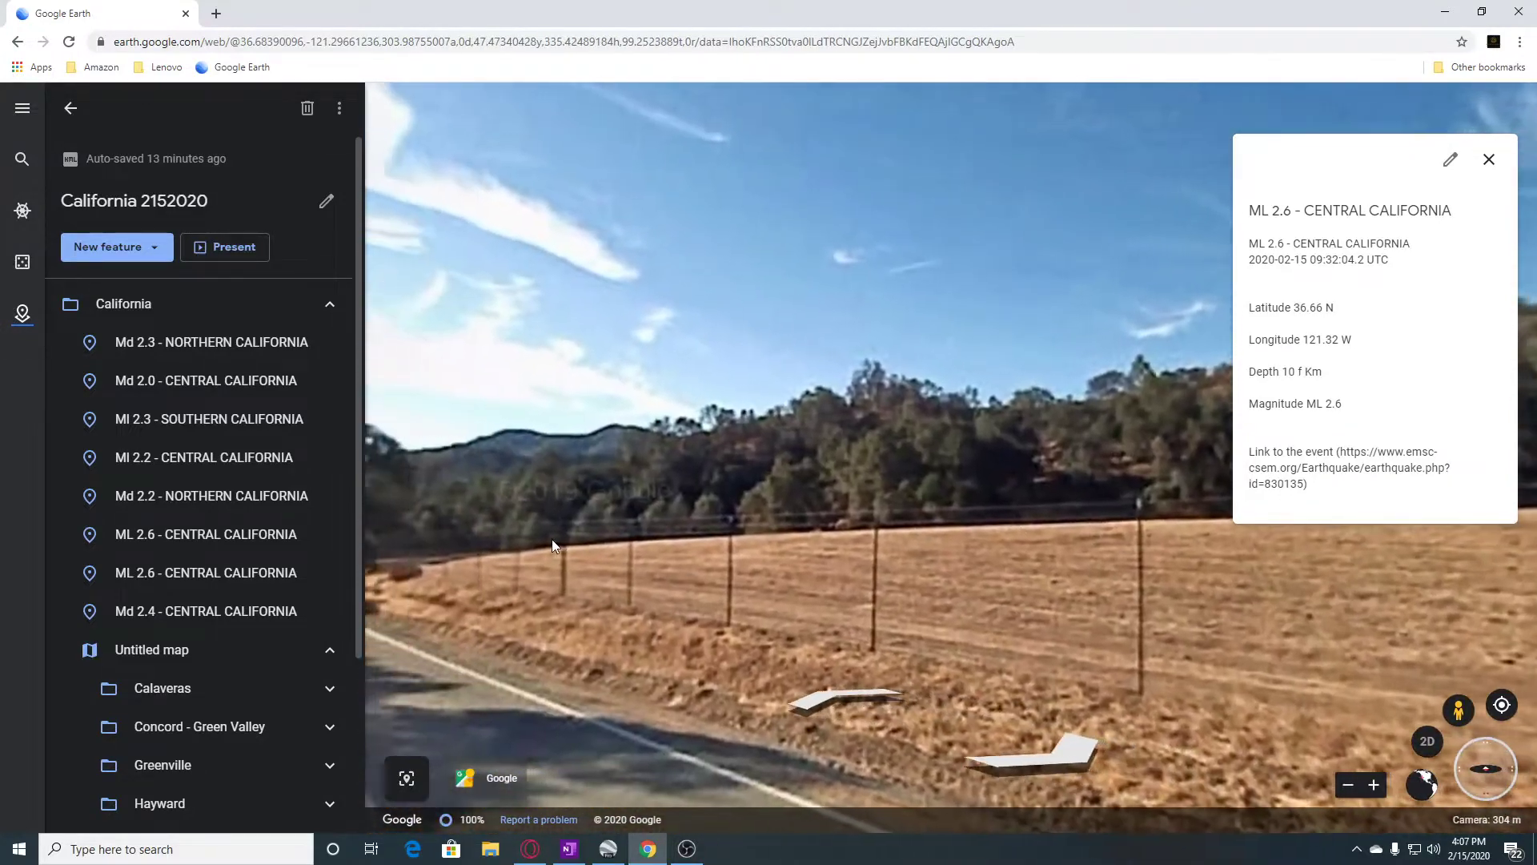
{"action": "mouse_move", "coordinate": [920, 488]}
{"action": "left_mouse_down"}
{"action": "mouse_move", "coordinate": [958, 549]}
{"action": "mouse_move", "coordinate": [652, 299]}
{"action": "left_mouse_up"}
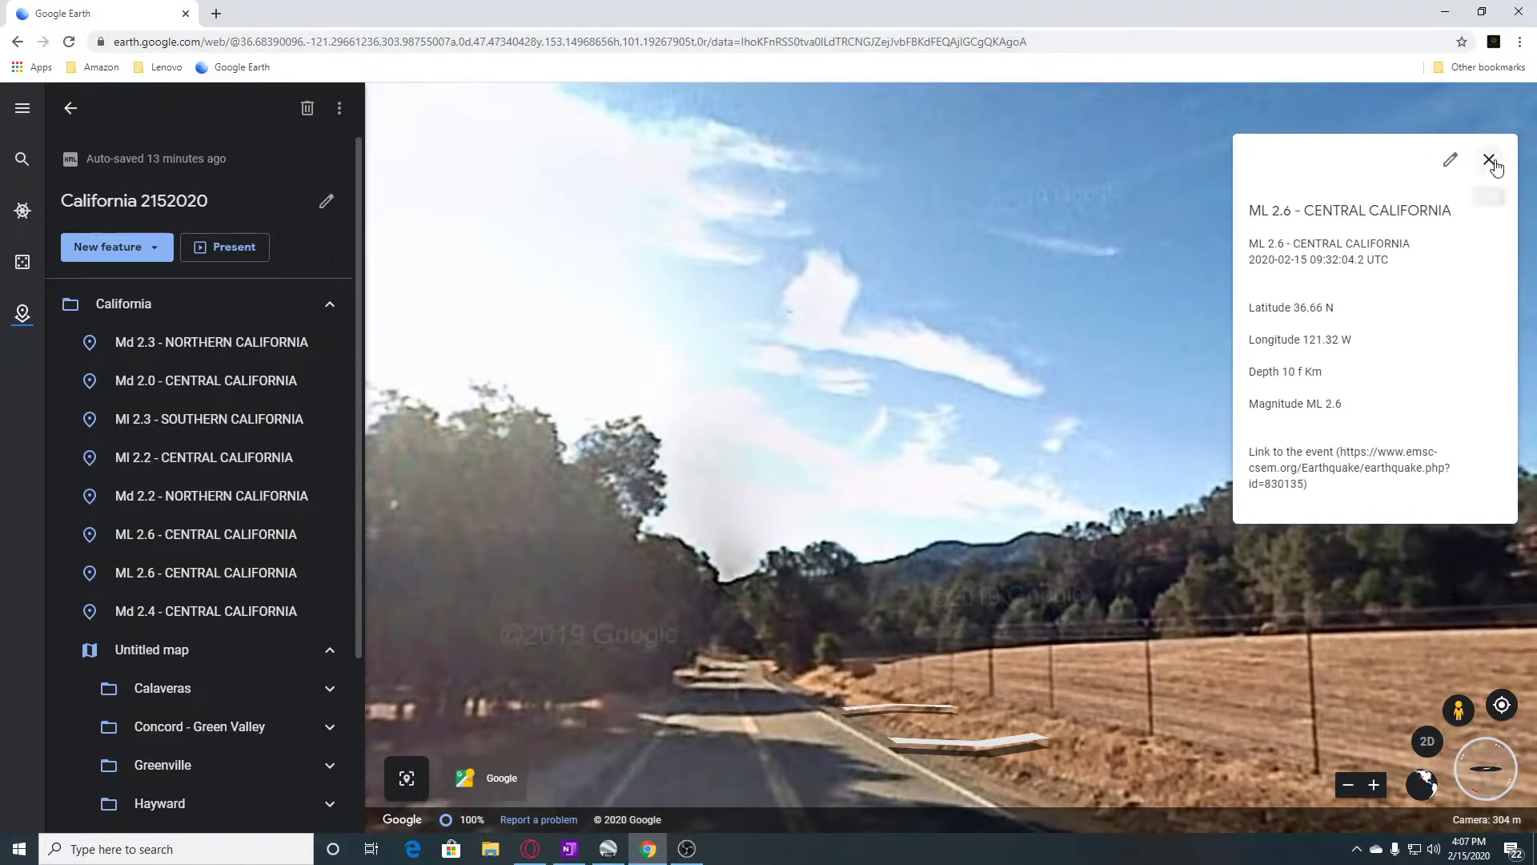
{"action": "left_click", "coordinate": [1490, 161]}
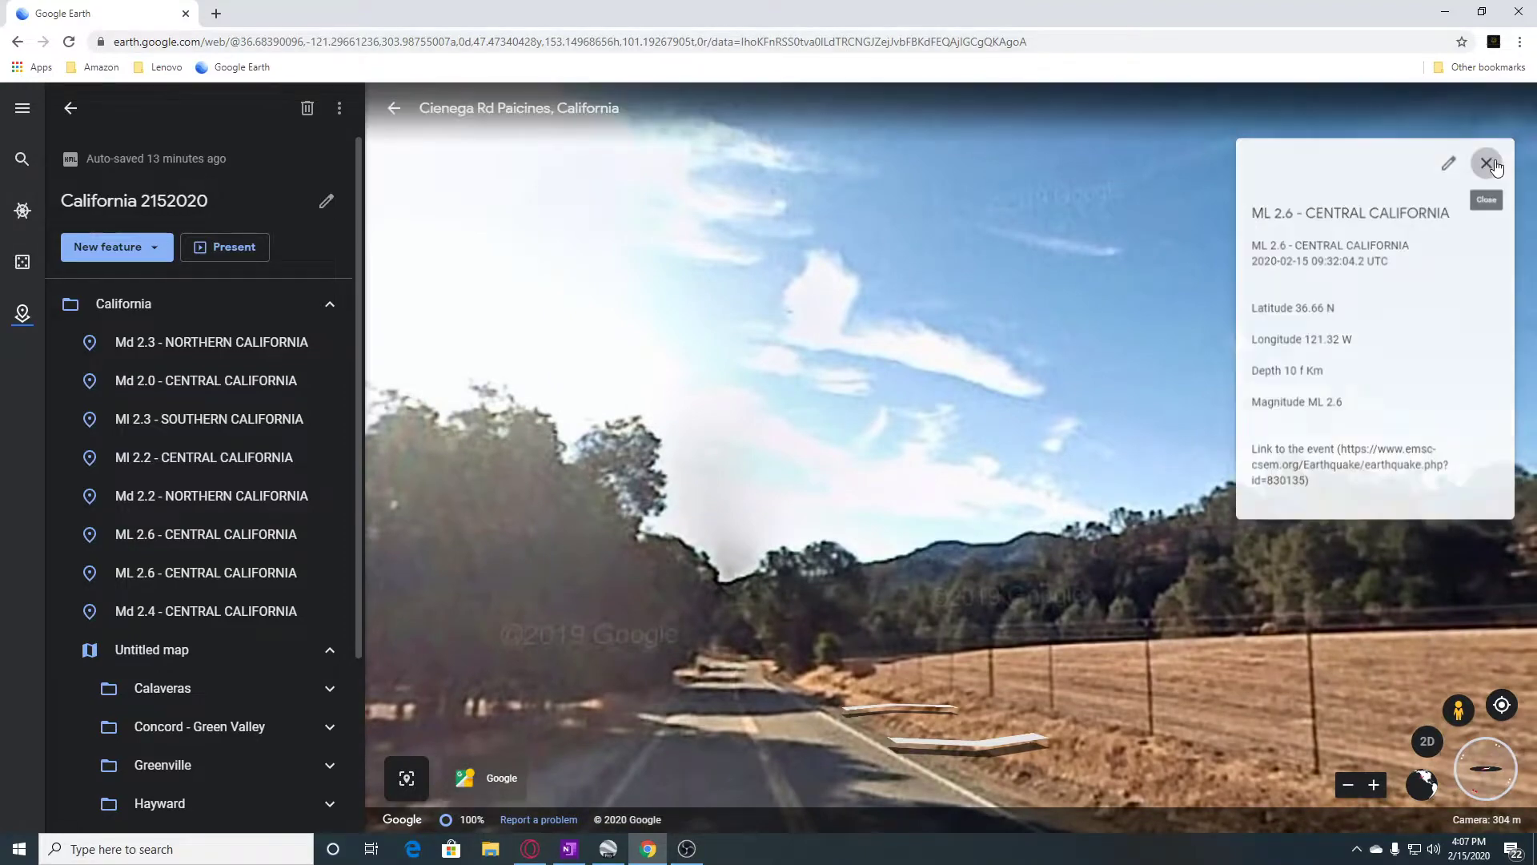
{"action": "left_click", "coordinate": [396, 108]}
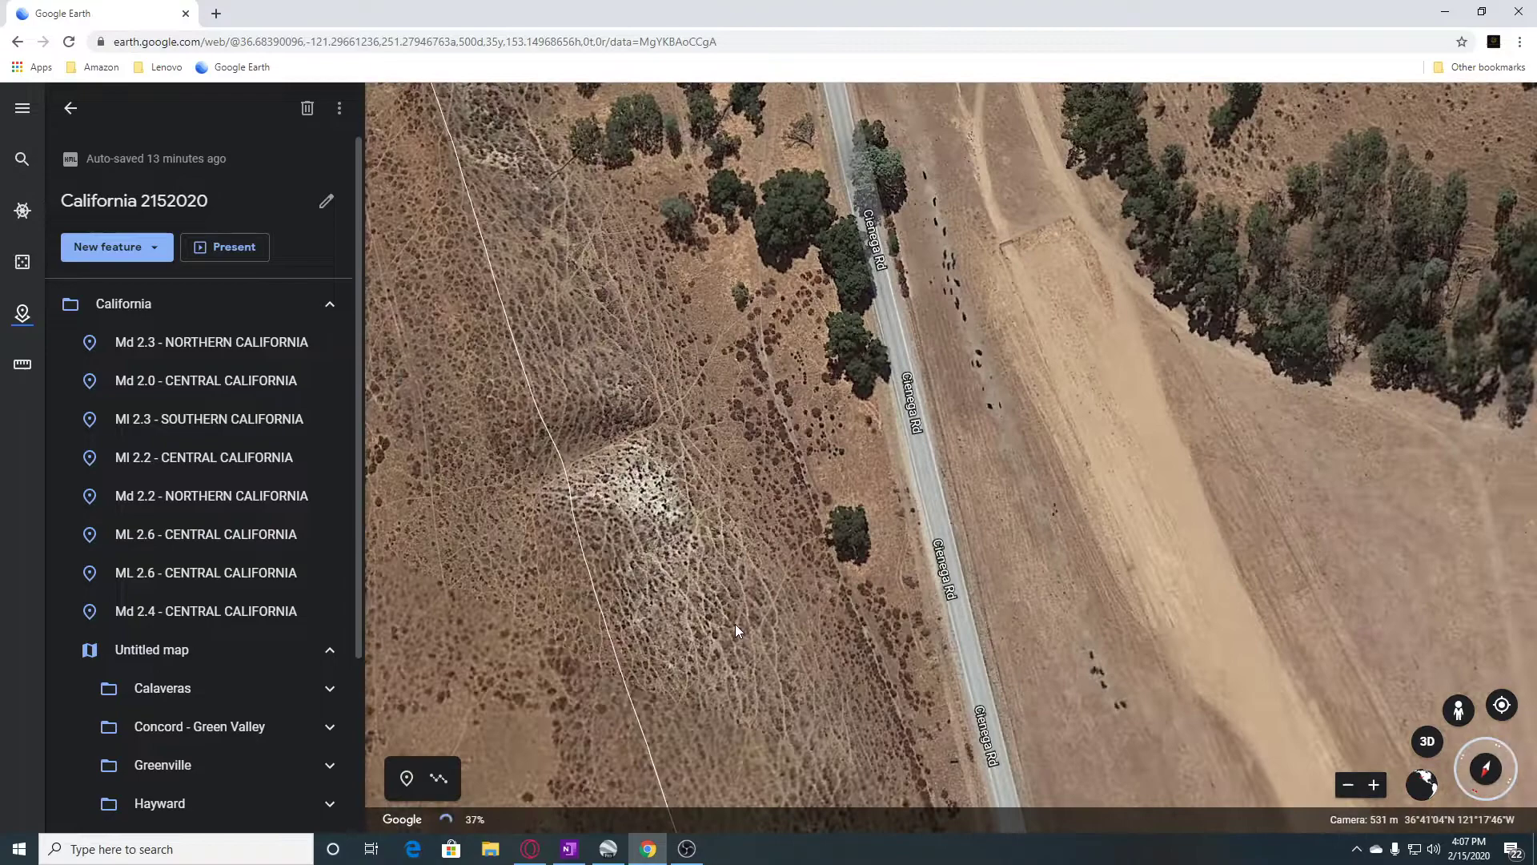
{"action": "scroll", "coordinate": [736, 624], "scroll_direction": "down", "scroll_amount": 2}
{"action": "scroll", "coordinate": [735, 624], "scroll_direction": "down", "scroll_amount": 2}
{"action": "scroll", "coordinate": [735, 624], "scroll_direction": "down", "scroll_amount": 2}
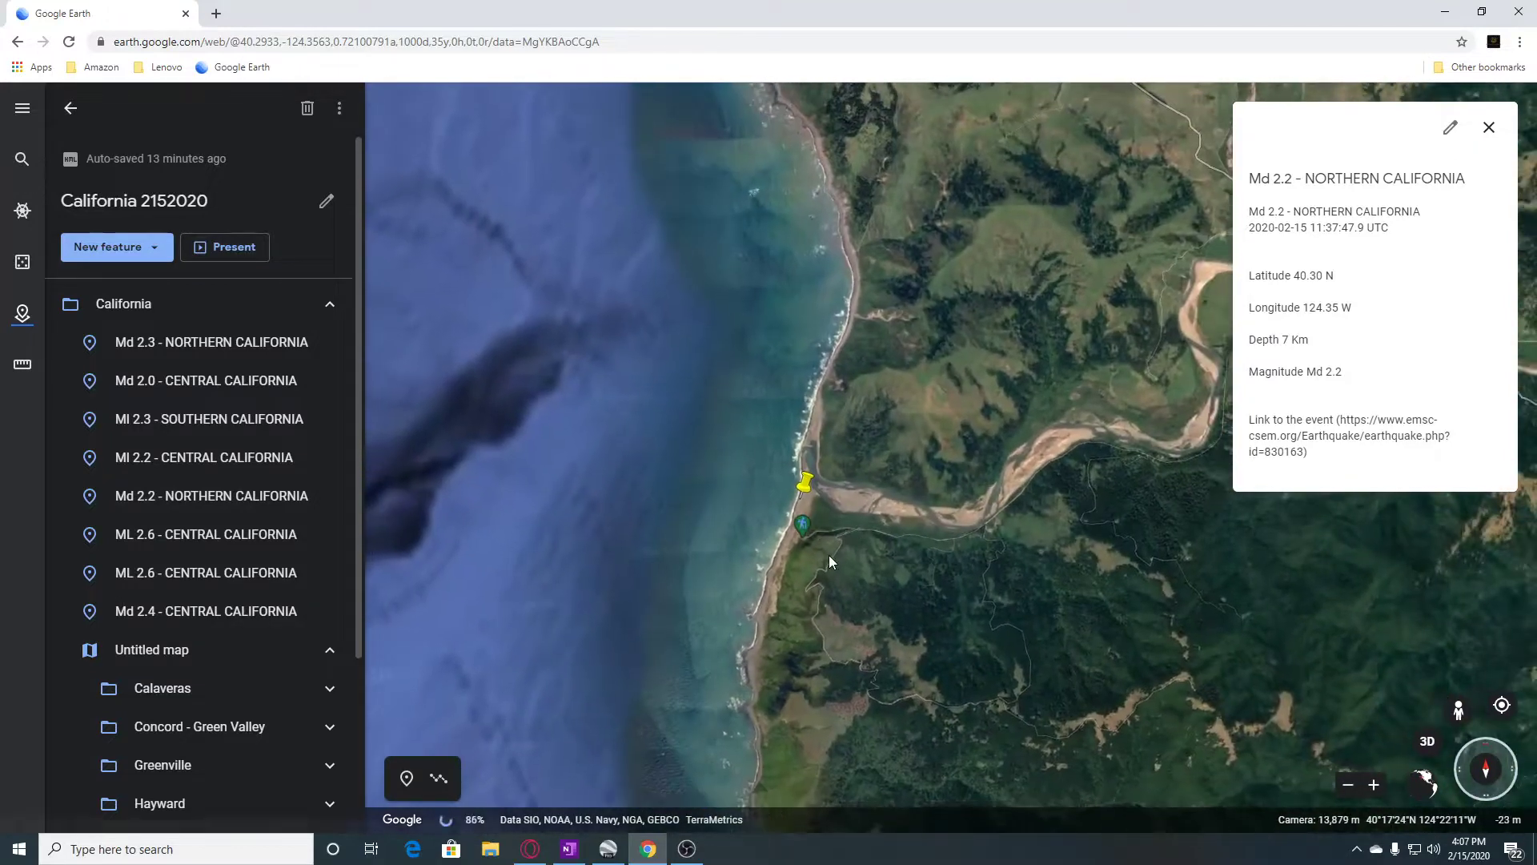
{"action": "scroll", "coordinate": [812, 540], "scroll_direction": "up", "scroll_amount": 2}
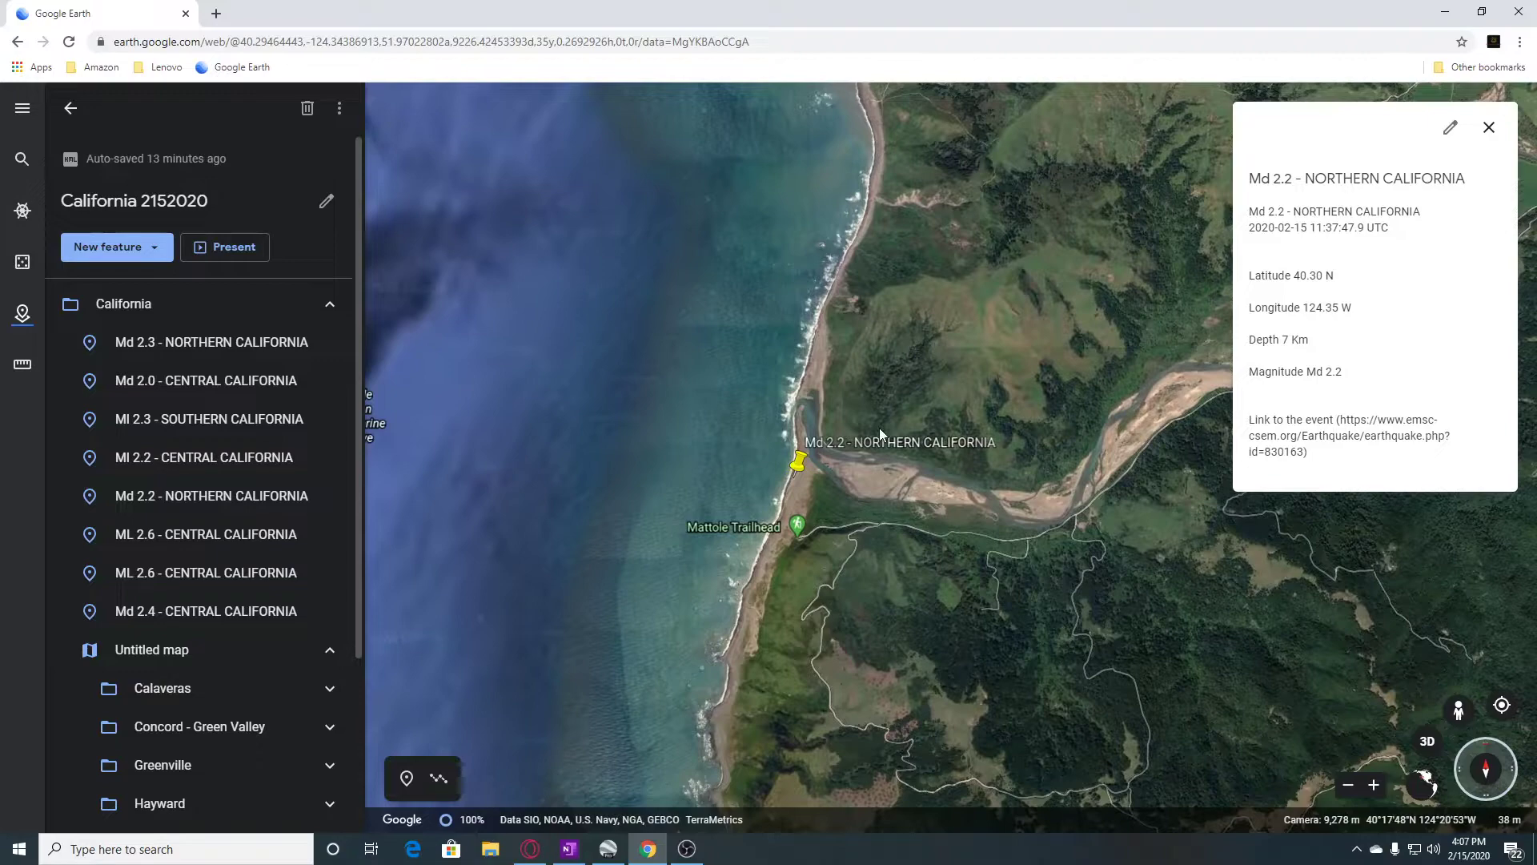
{"action": "scroll", "coordinate": [879, 427], "scroll_direction": "up", "scroll_amount": 3}
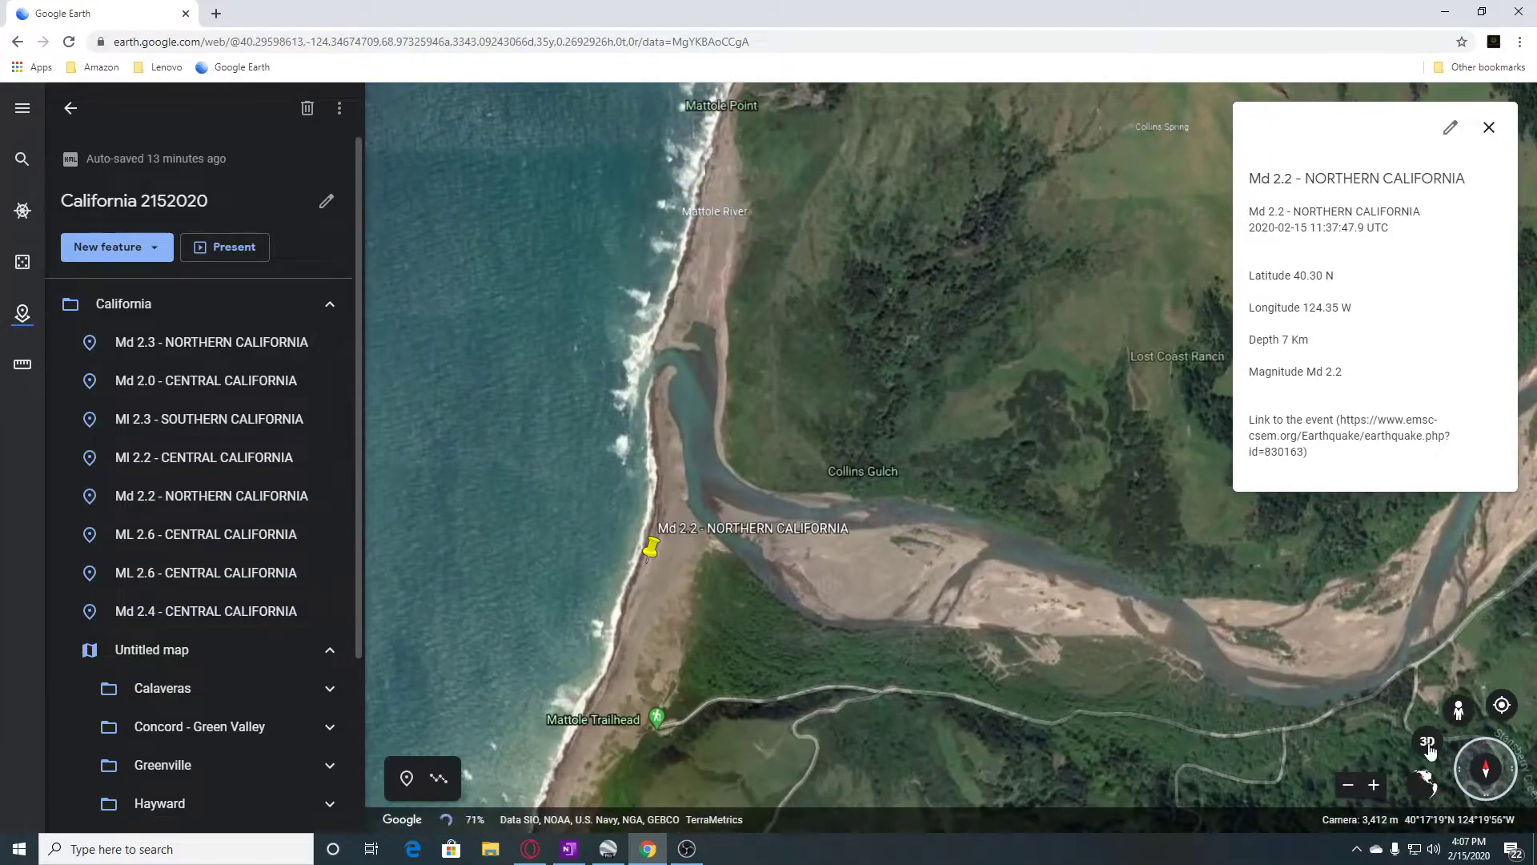
Tilt the Md 2.2 Northern California site near Mattole Trailhead into a close-up 3D view
{"action": "left_click", "coordinate": [1427, 744]}
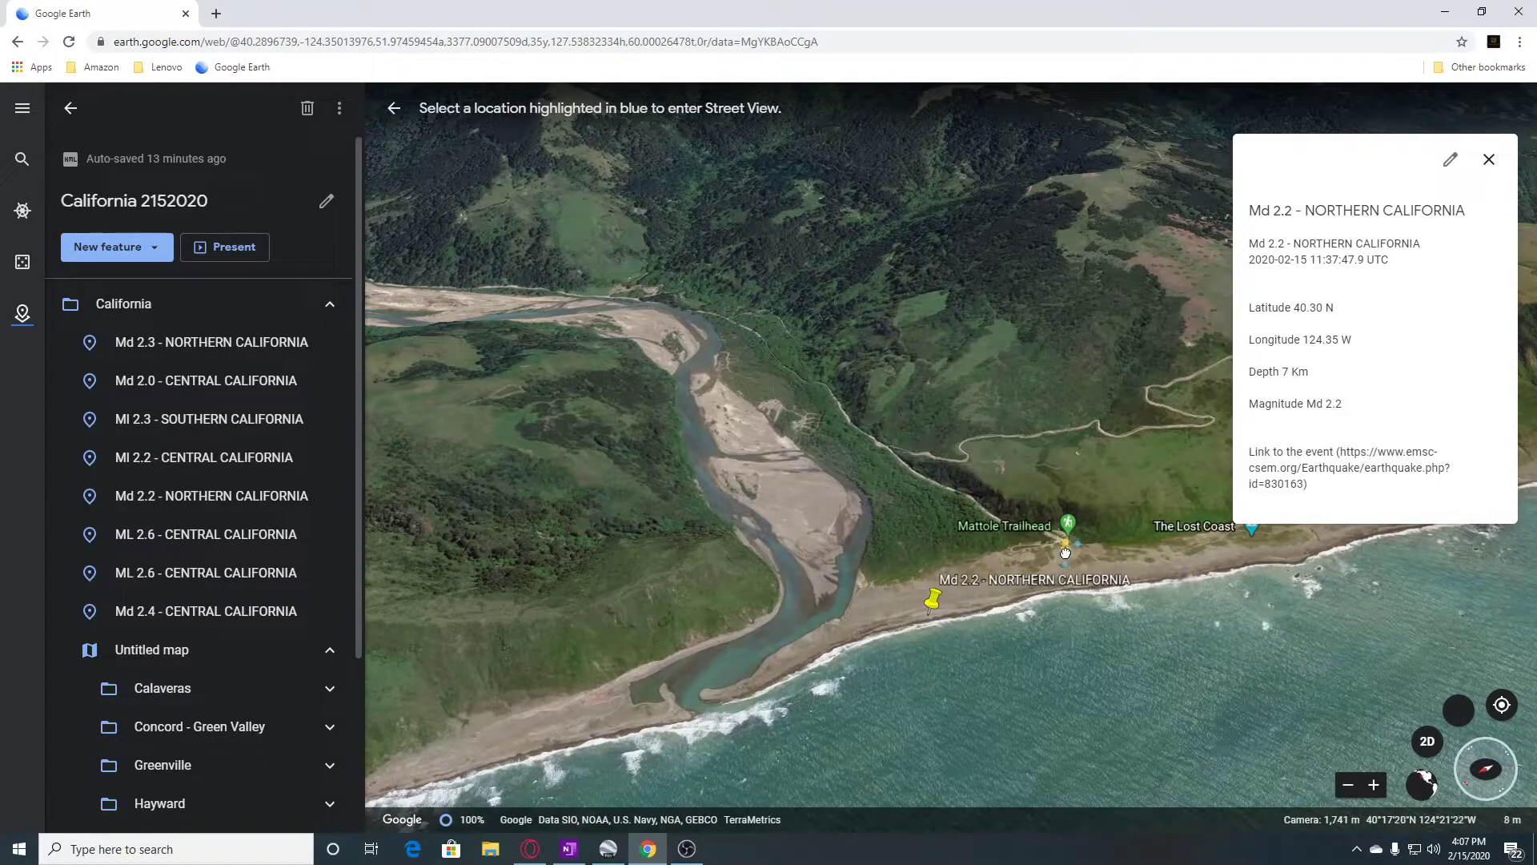
Drop to street level on Mattole Beach and look around the trailer, white truck and campground
{"action": "left_click_drag", "start_coordinate": [1065, 554], "coordinate": [1065, 553]}
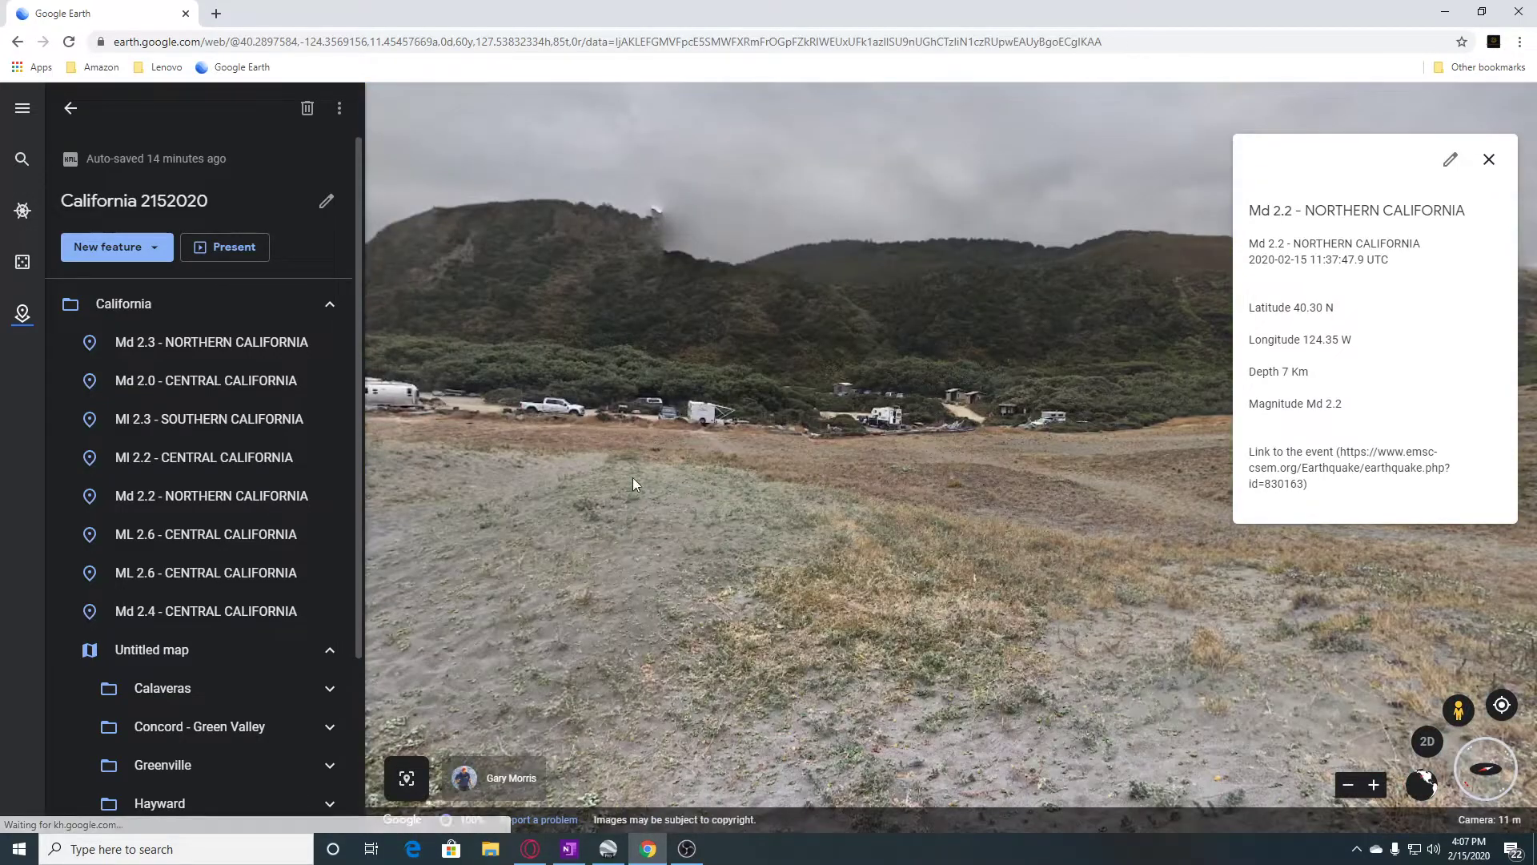
{"action": "left_click_drag", "start_coordinate": [633, 477], "coordinate": [938, 519]}
{"action": "left_click", "coordinate": [769, 457]}
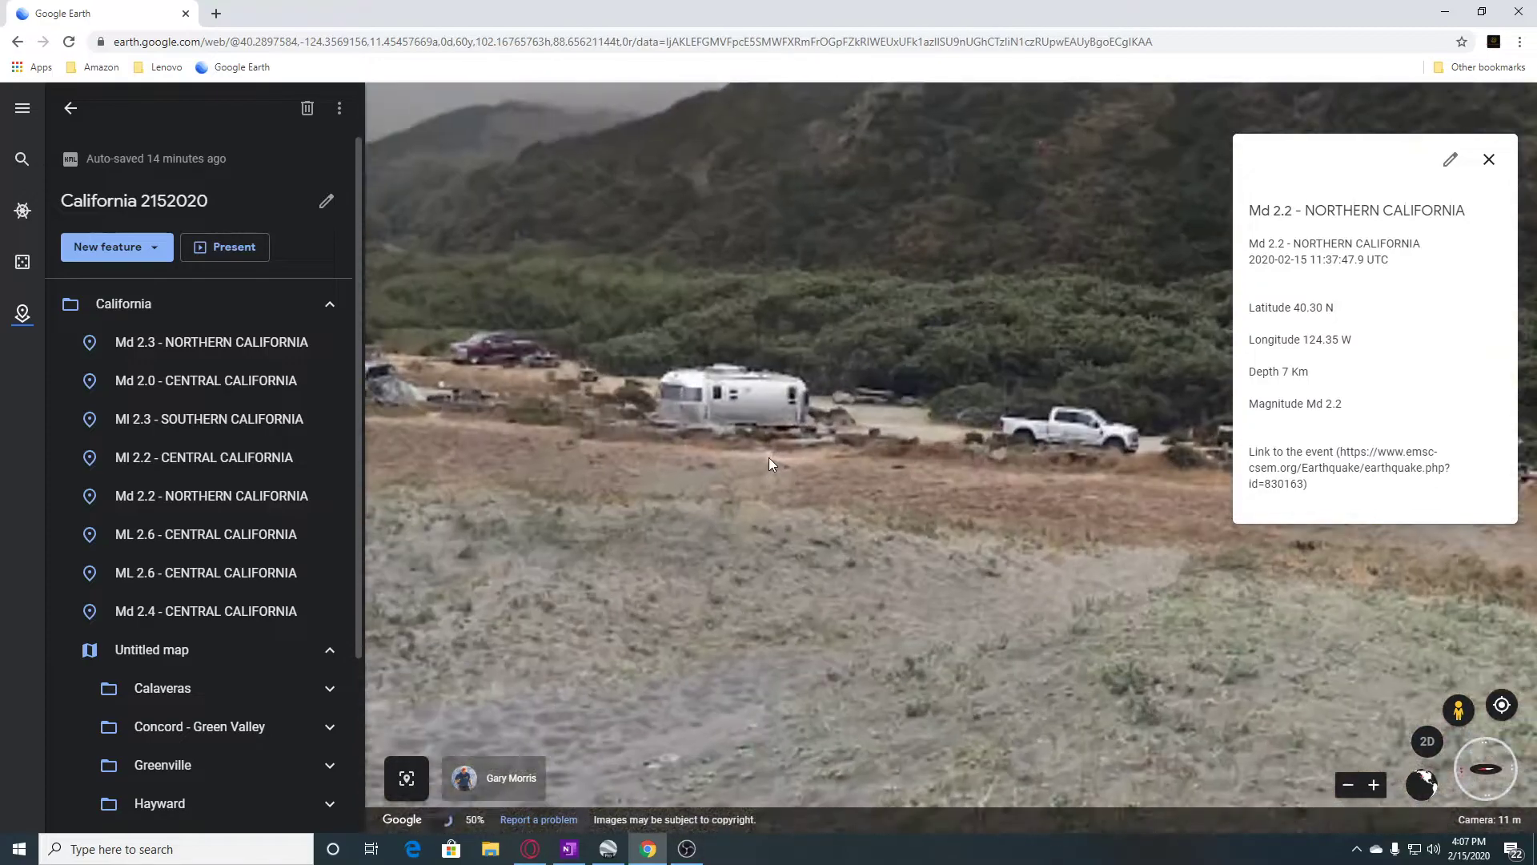
{"action": "left_click_drag", "start_coordinate": [1102, 449], "coordinate": [597, 485]}
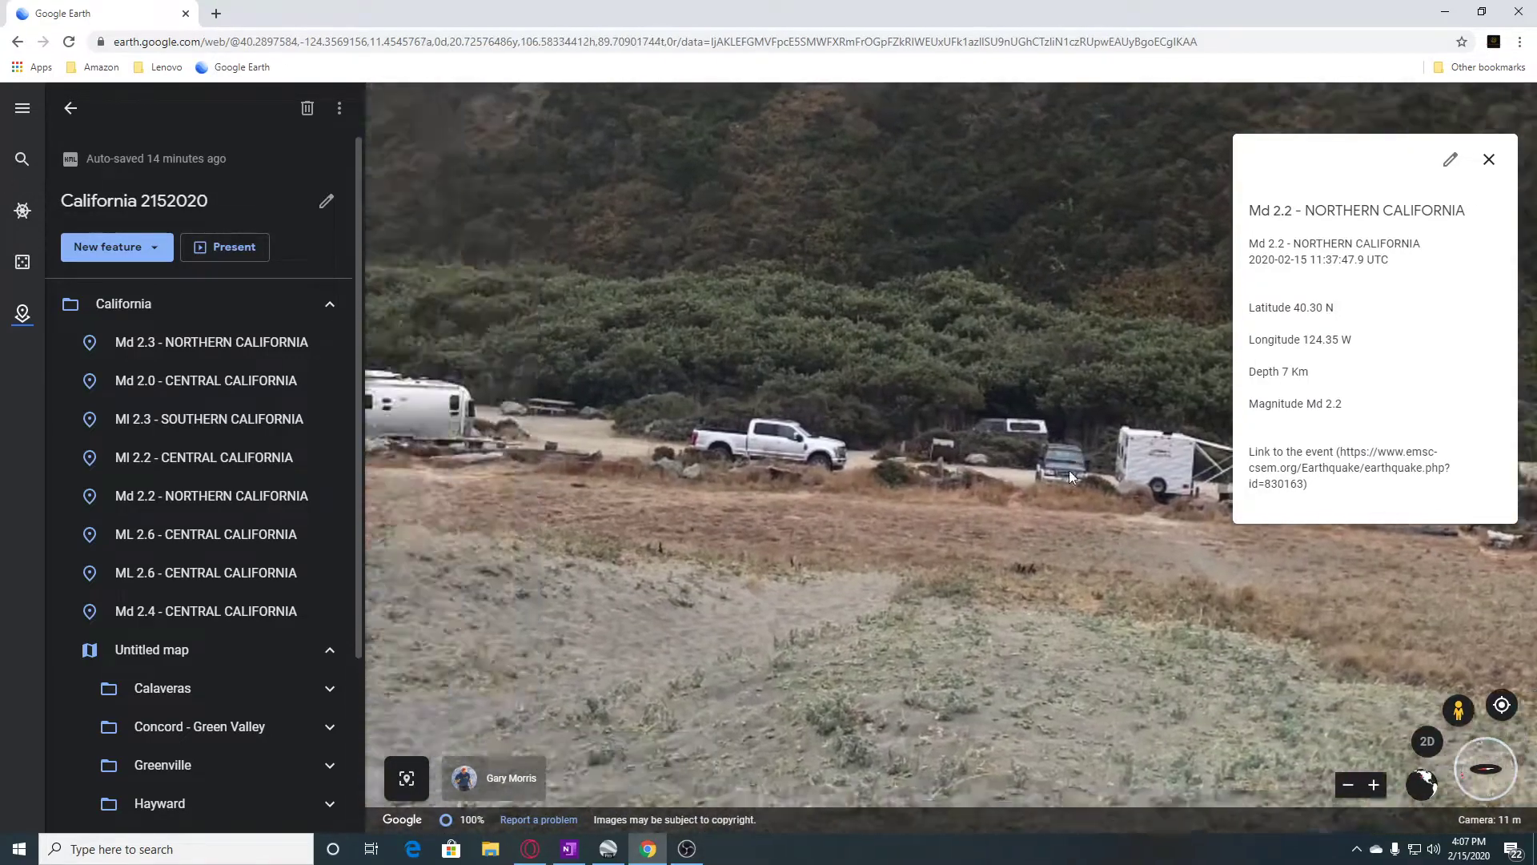
{"action": "left_click_drag", "start_coordinate": [1070, 477], "coordinate": [650, 491]}
{"action": "left_click", "coordinate": [650, 491]}
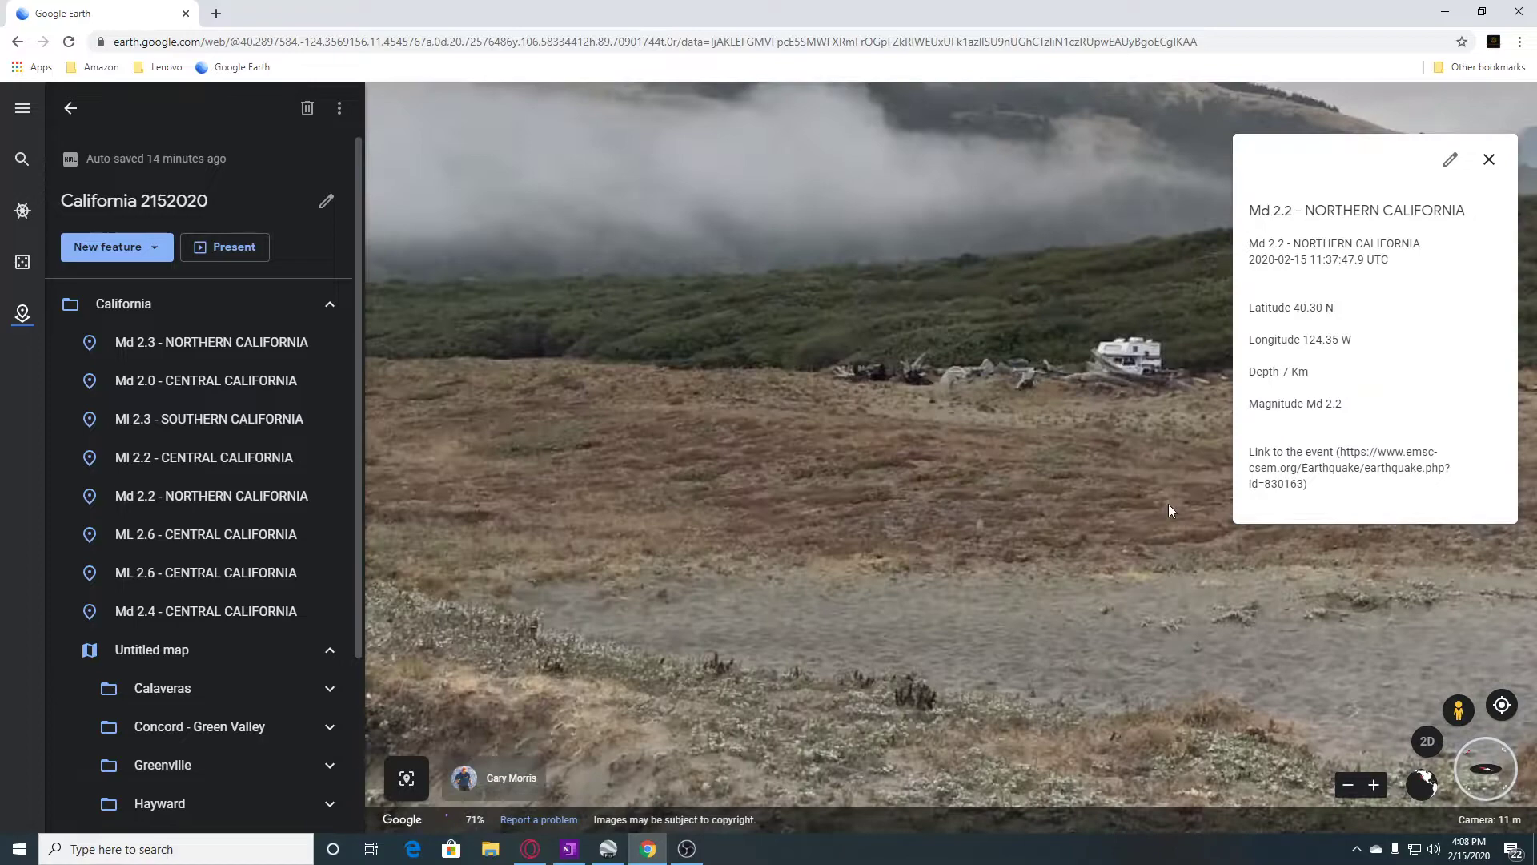
{"action": "left_click_drag", "start_coordinate": [1169, 504], "coordinate": [547, 511]}
Move along the foggy beach past driftwood toward the mountains, then close the Md 2.2 card and return to aerial
{"action": "left_click", "coordinate": [1188, 477]}
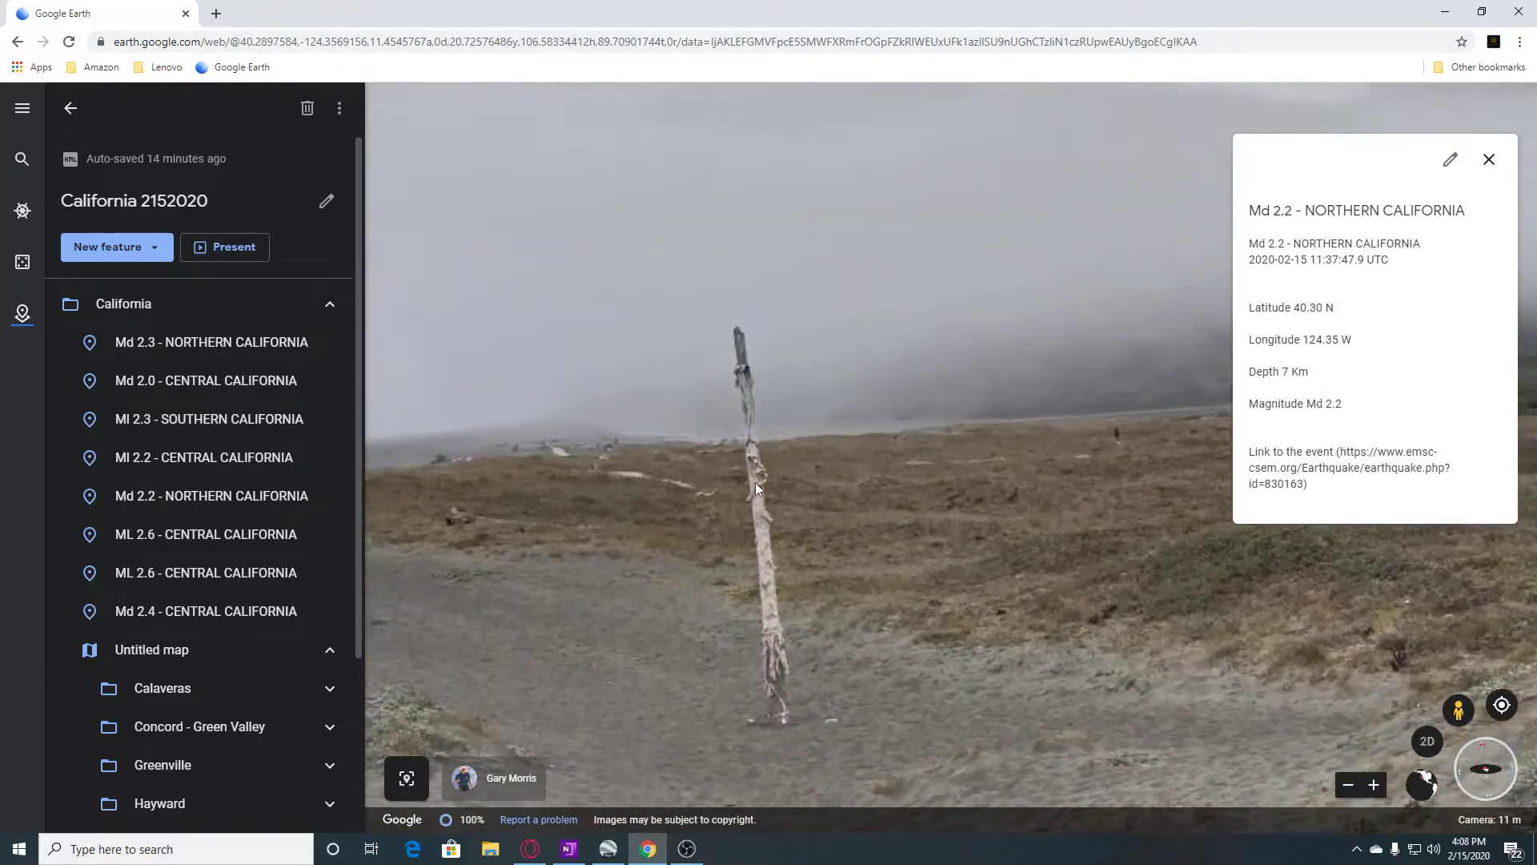
{"action": "left_click_drag", "start_coordinate": [755, 482], "coordinate": [1138, 510]}
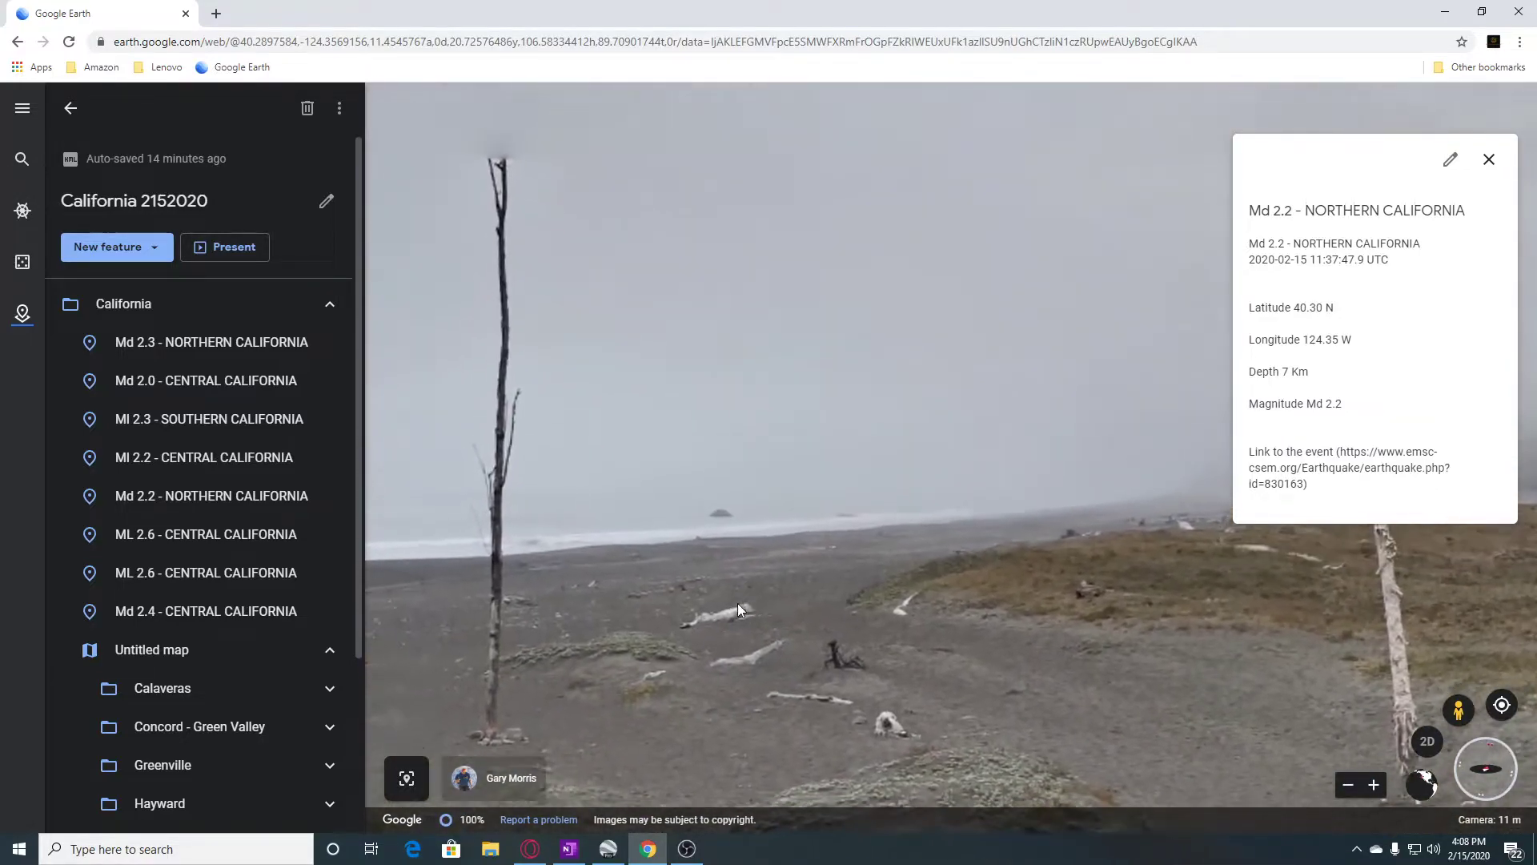
{"action": "left_click", "coordinate": [738, 604]}
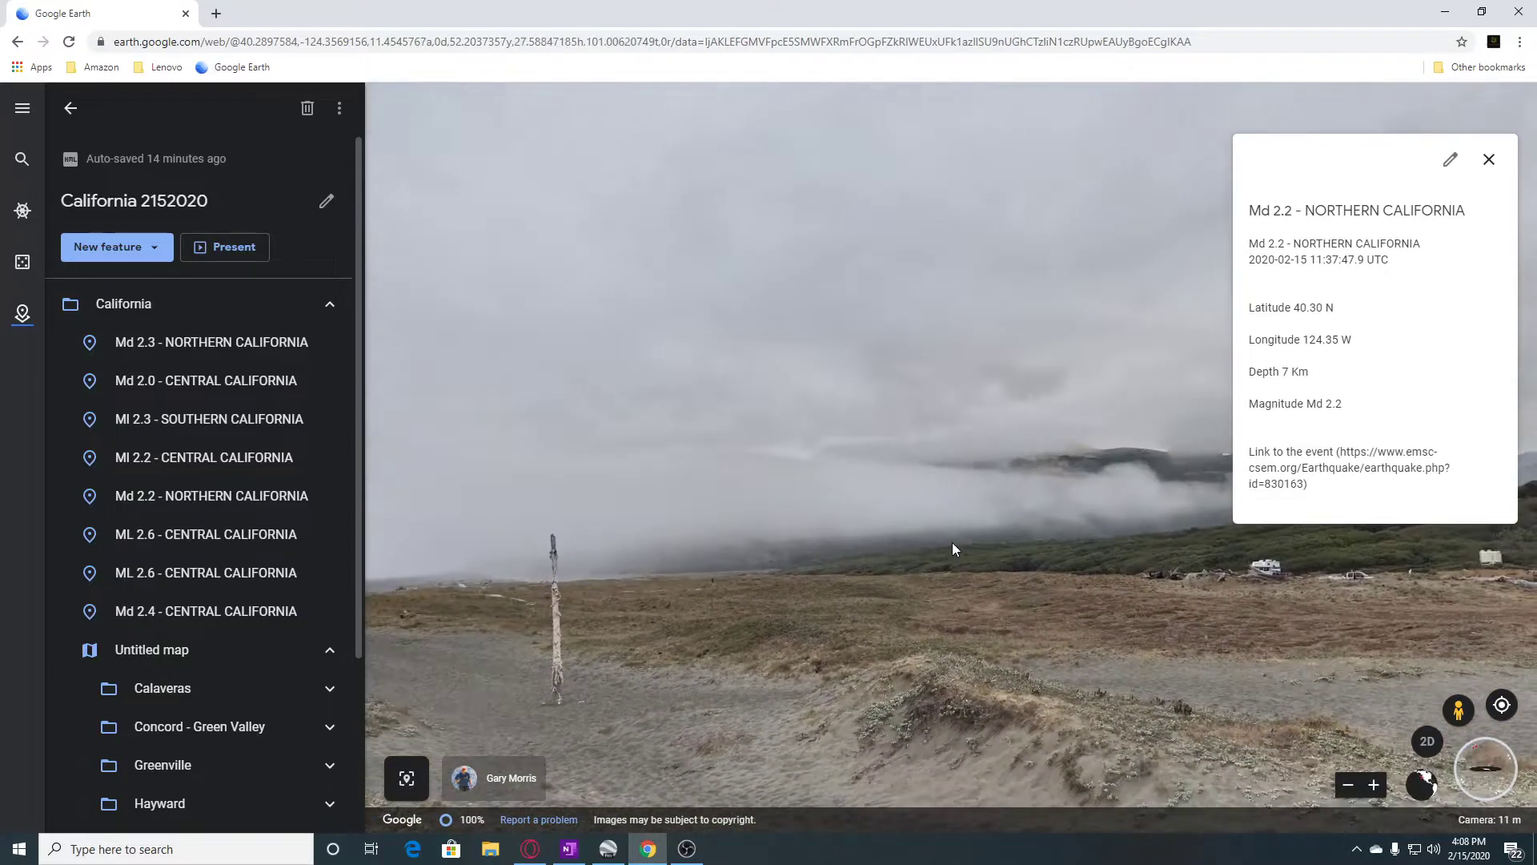
{"action": "left_click_drag", "start_coordinate": [953, 544], "coordinate": [667, 572]}
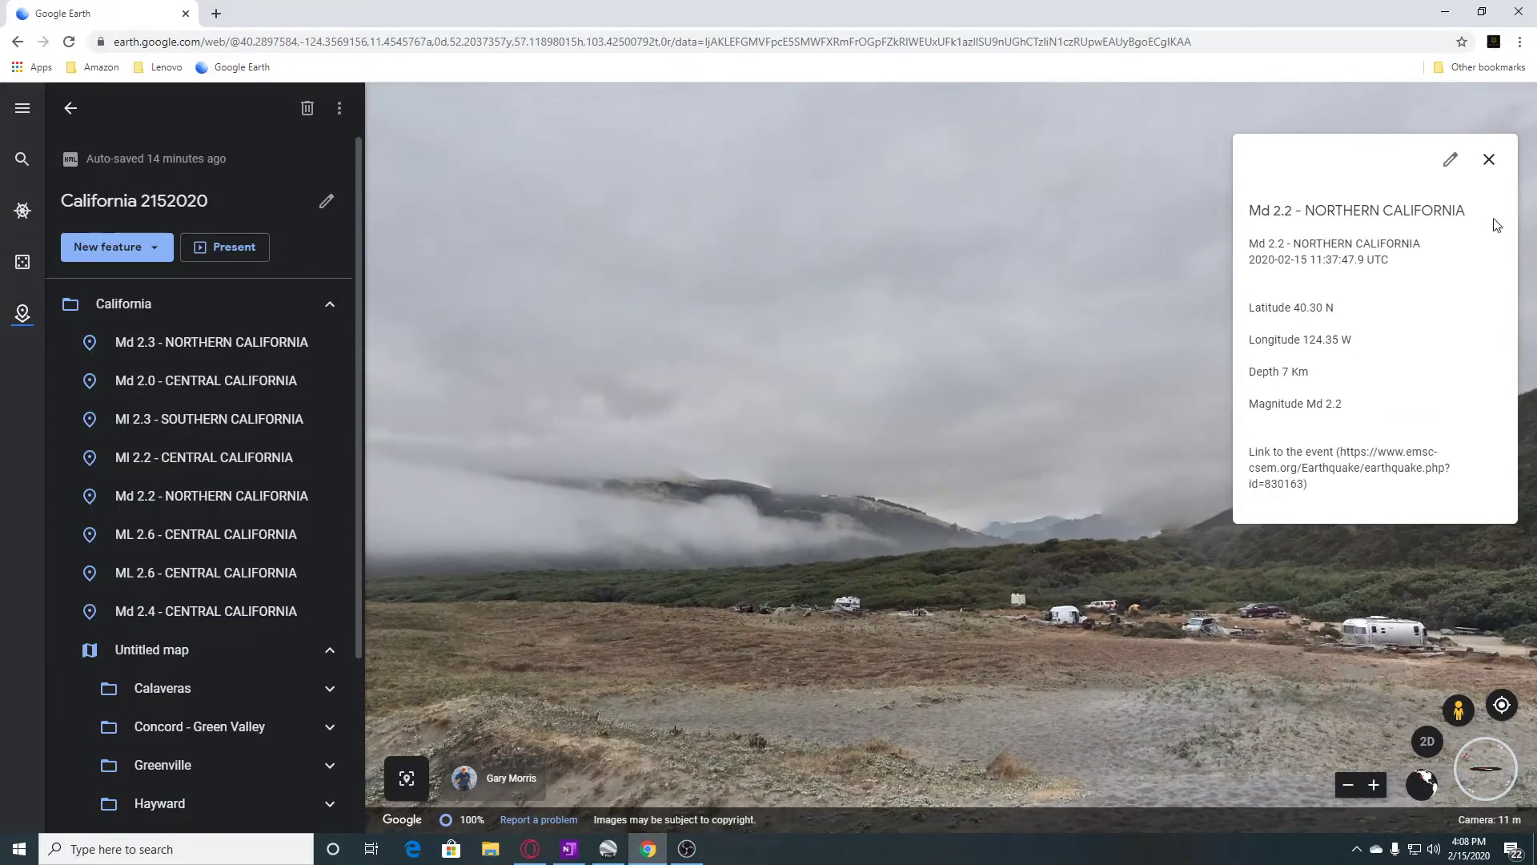
{"action": "left_click", "coordinate": [1489, 160]}
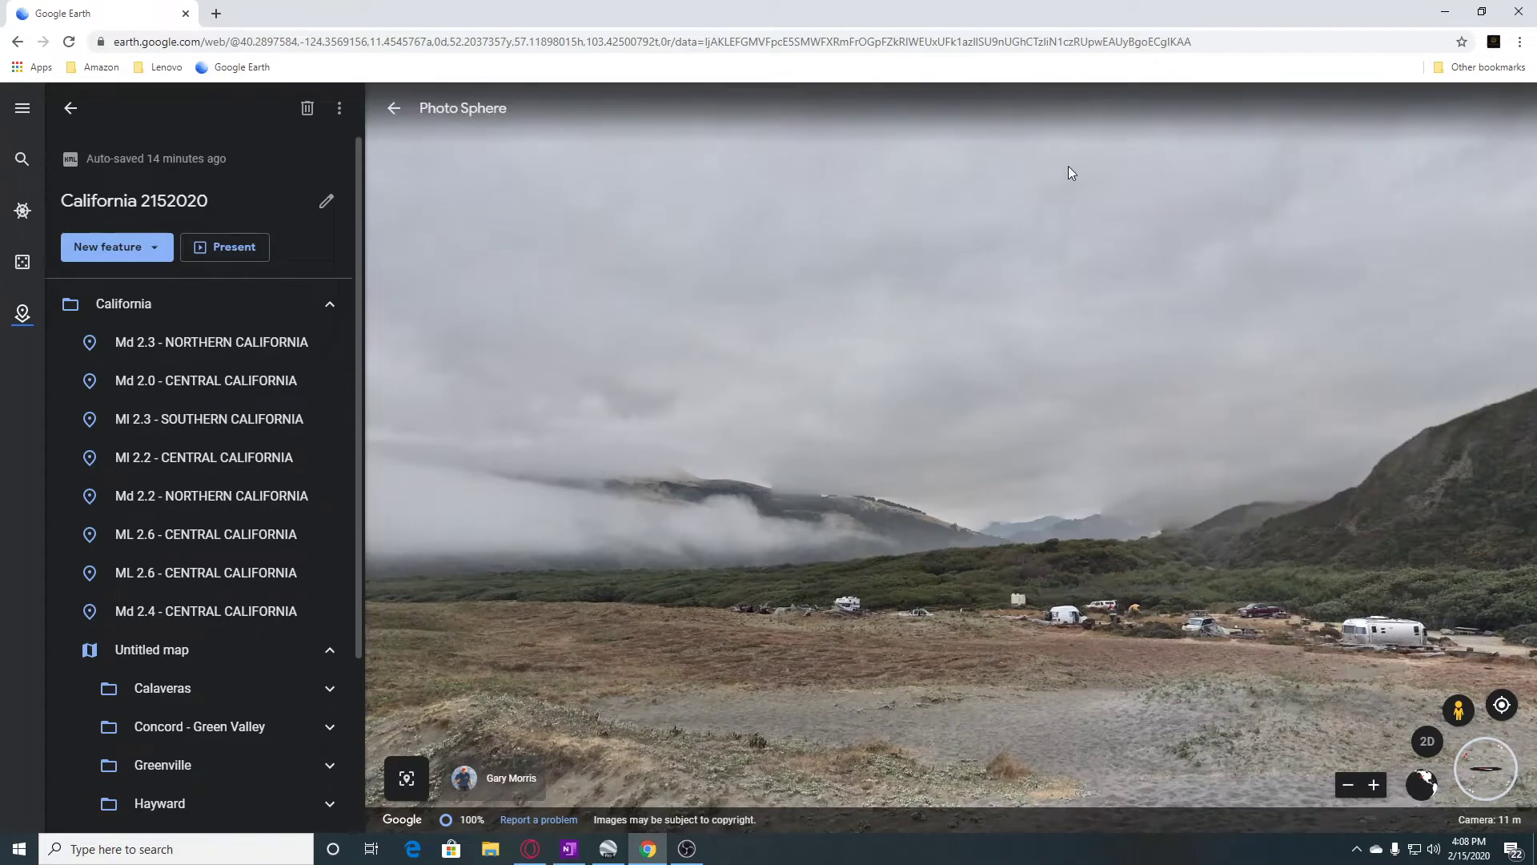
{"action": "left_click", "coordinate": [391, 111]}
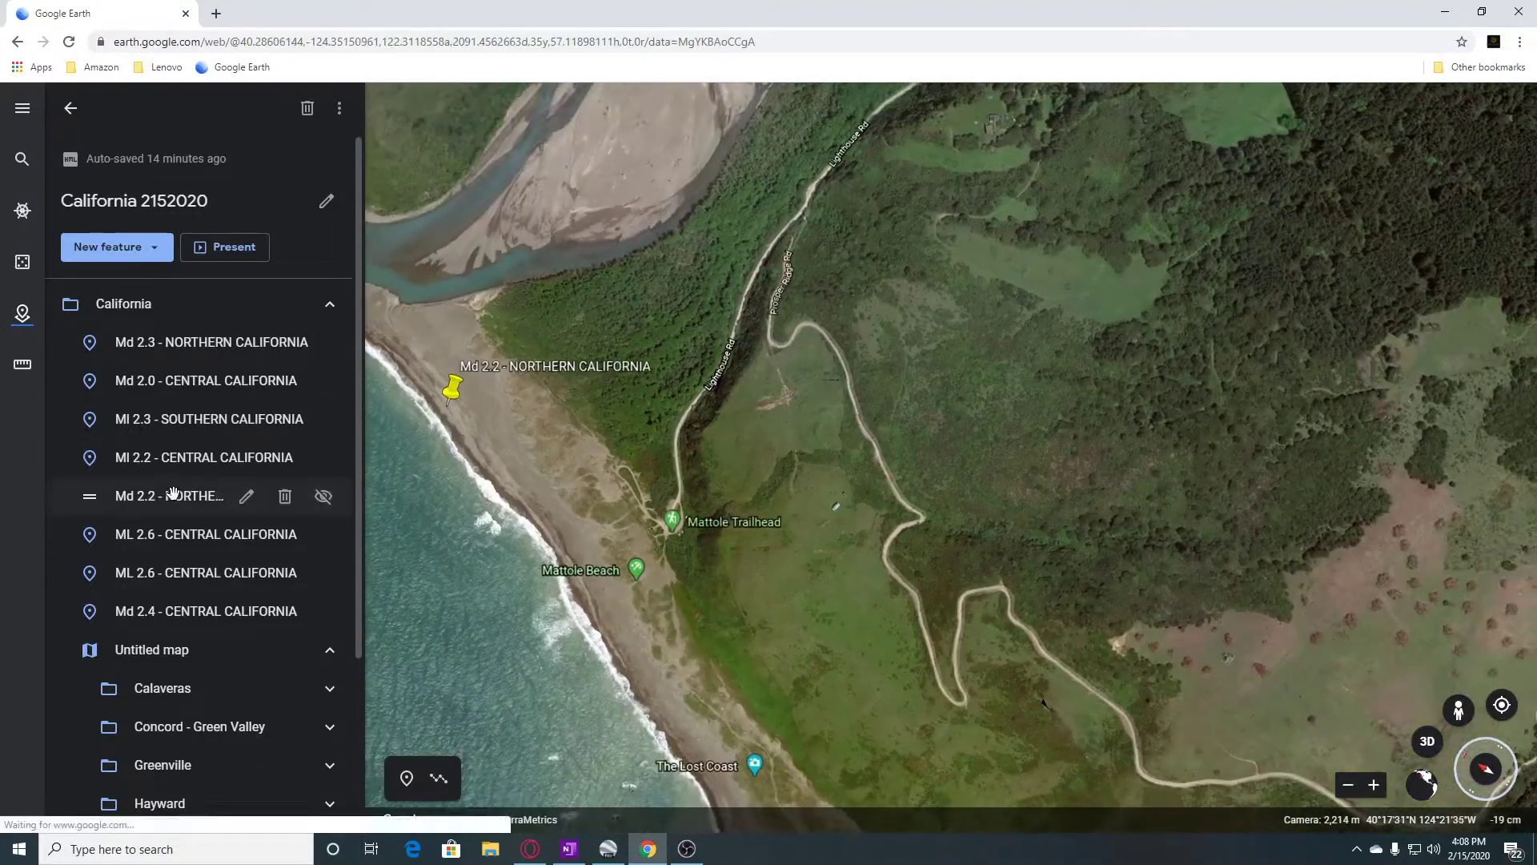
Fly to the MI 2.2 Central California placemark and position the nearby farmland for a Street View pick
{"action": "left_click", "coordinate": [169, 461]}
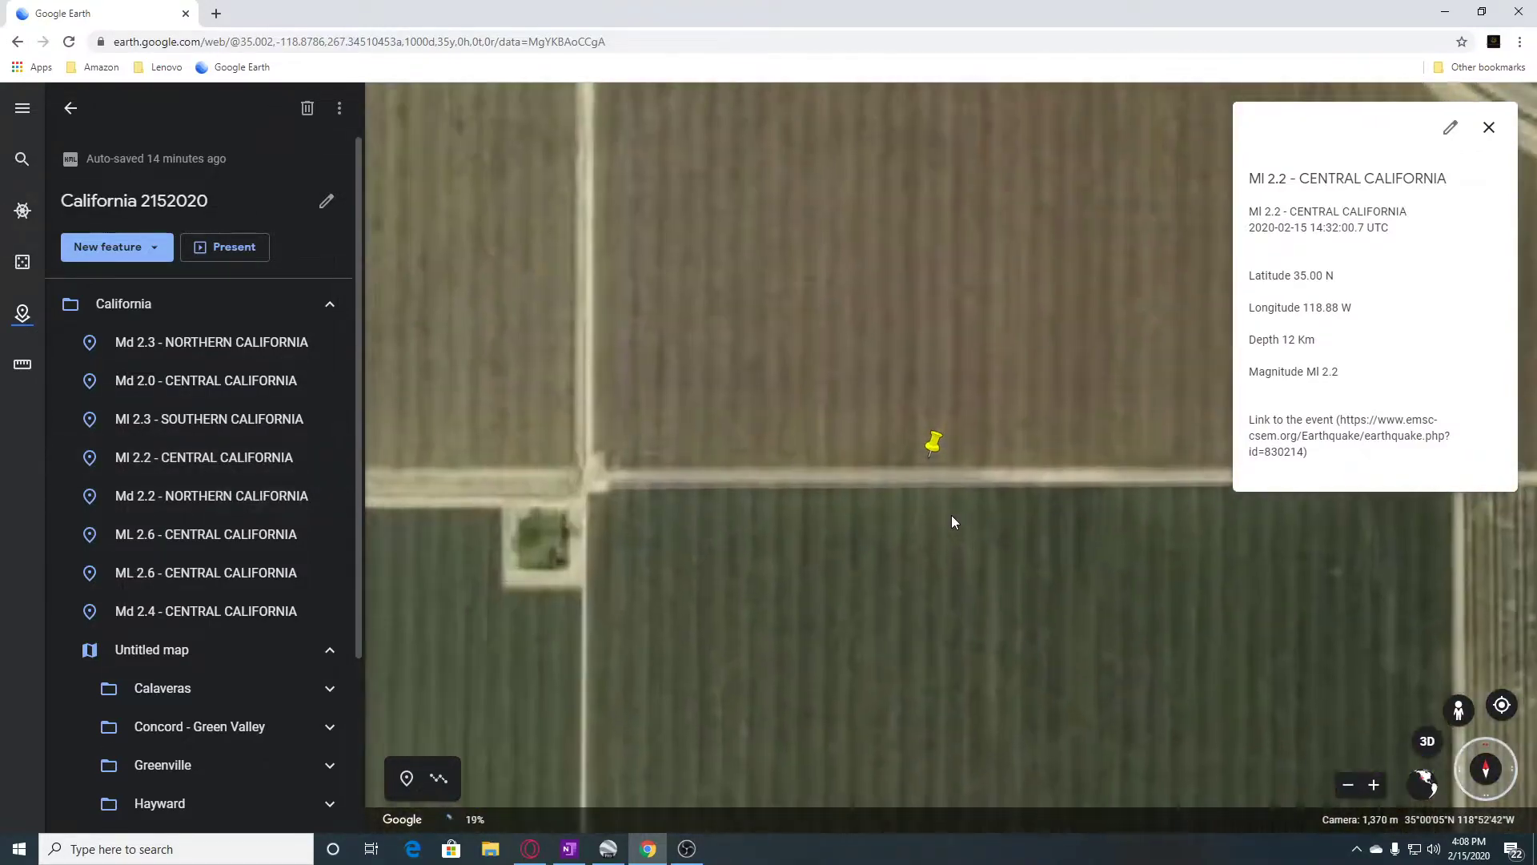
{"action": "scroll", "coordinate": [952, 519], "scroll_direction": "down", "scroll_amount": 2}
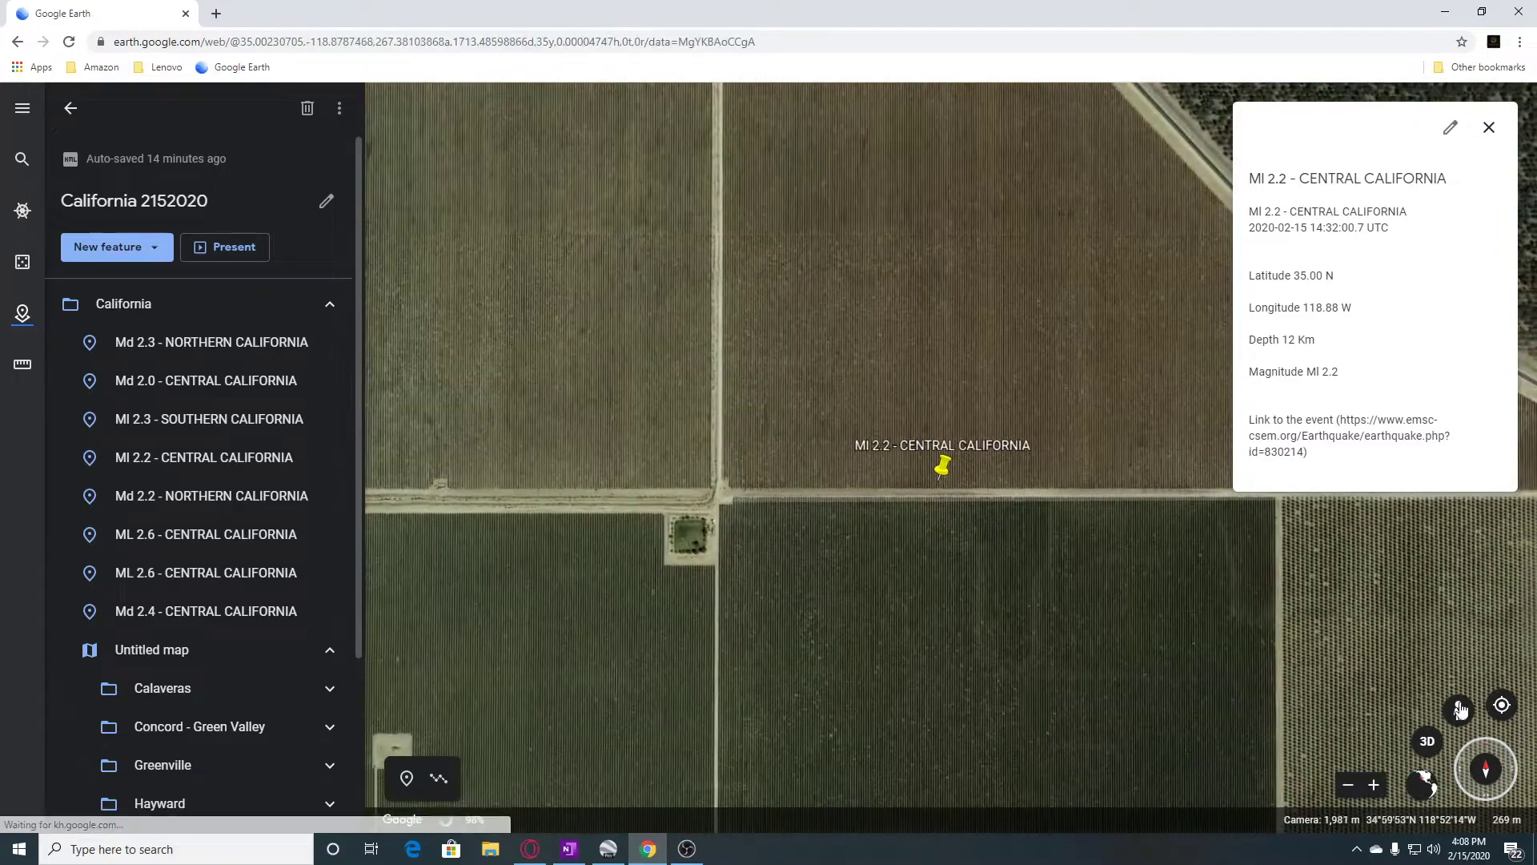
{"action": "scroll", "coordinate": [912, 593], "scroll_direction": "down", "scroll_amount": 3}
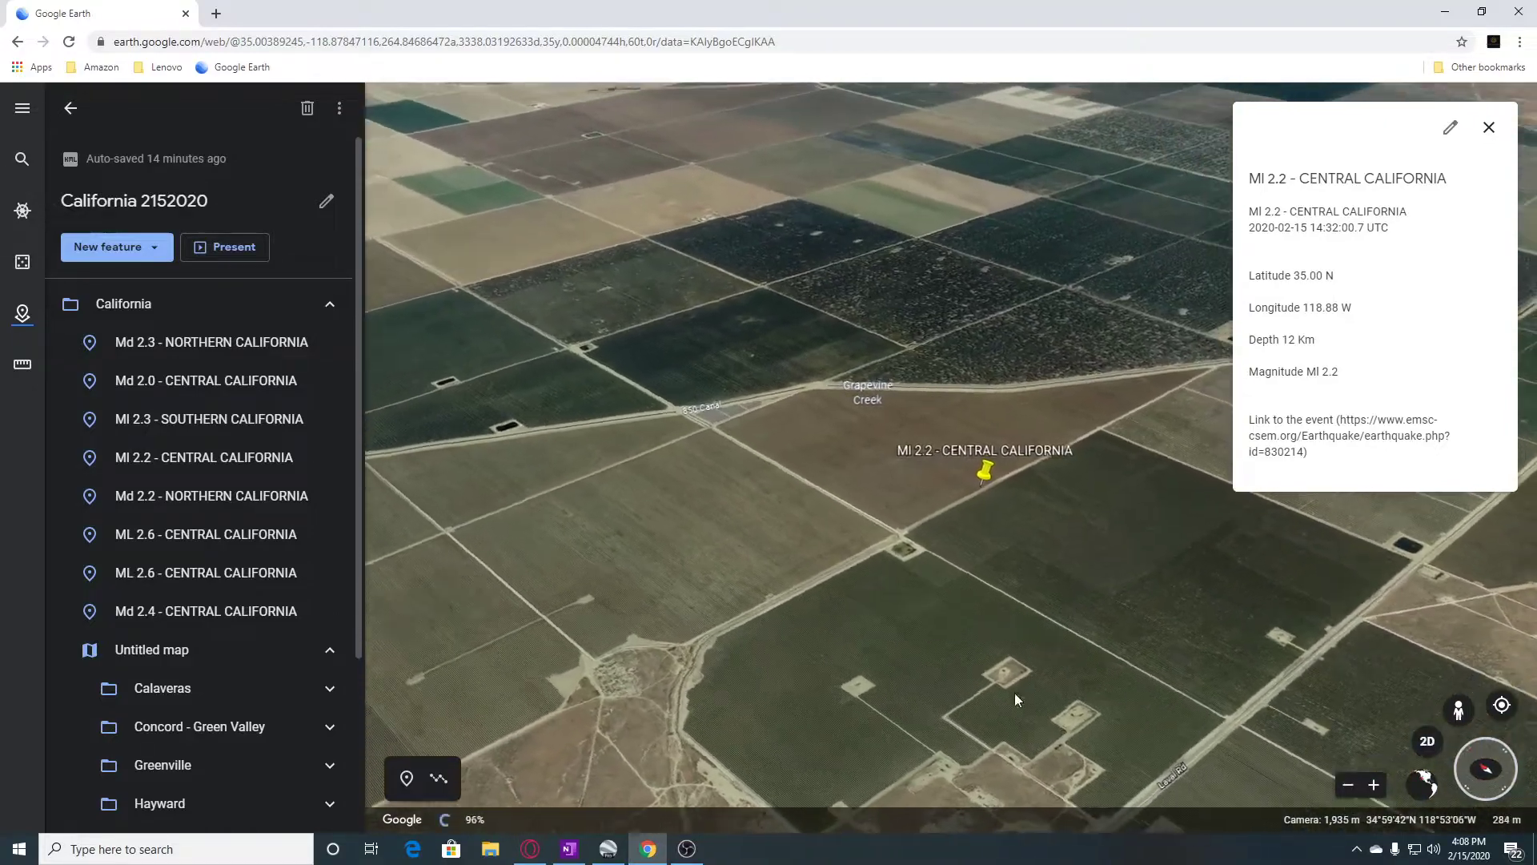
{"action": "scroll", "coordinate": [1074, 688], "scroll_direction": "up", "scroll_amount": 4}
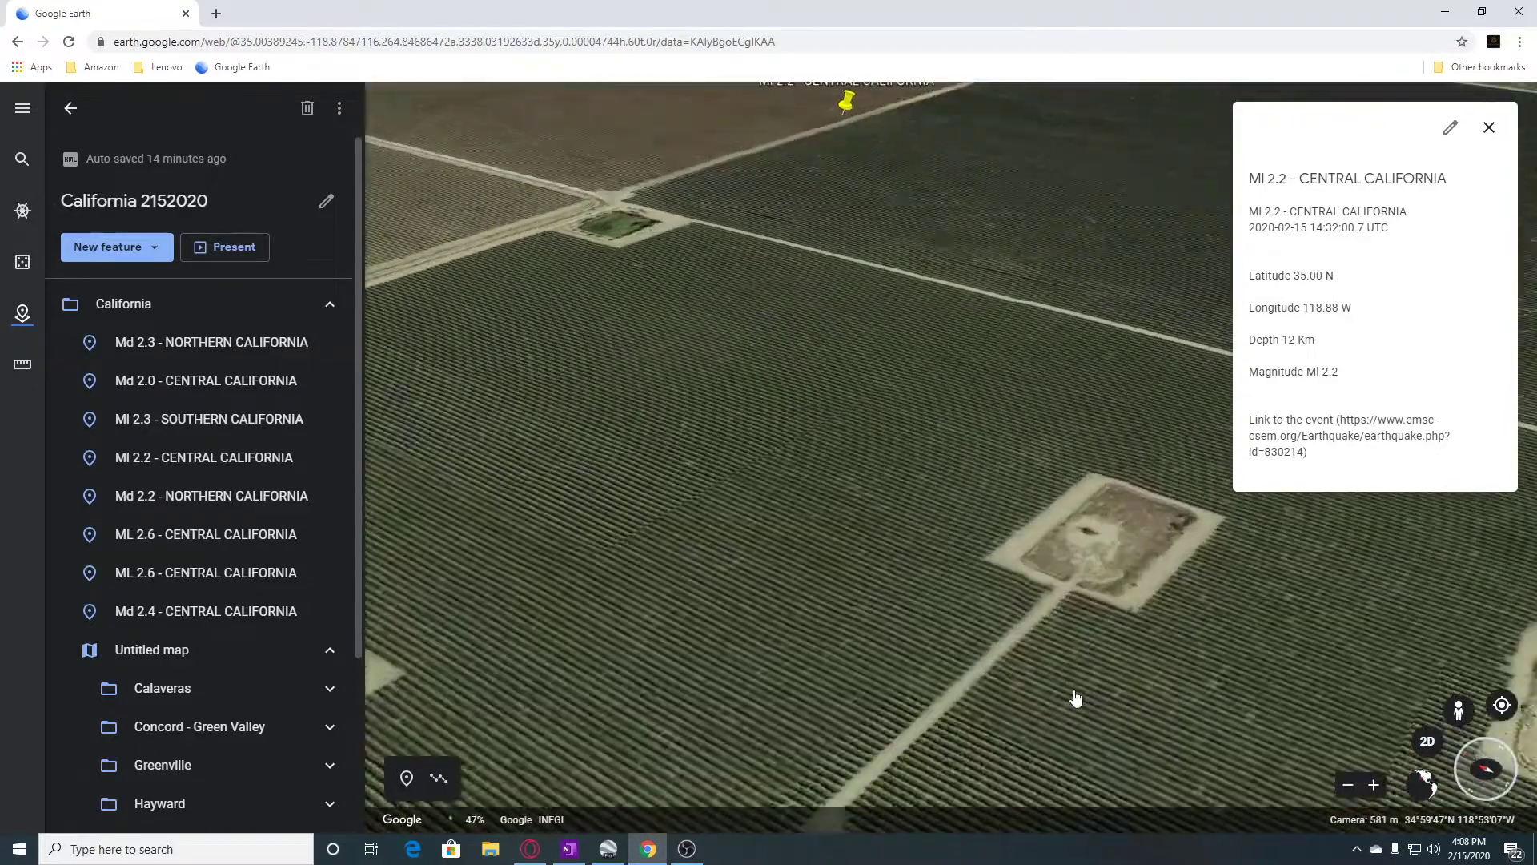
{"action": "scroll", "coordinate": [914, 637], "scroll_direction": "up", "scroll_amount": 2}
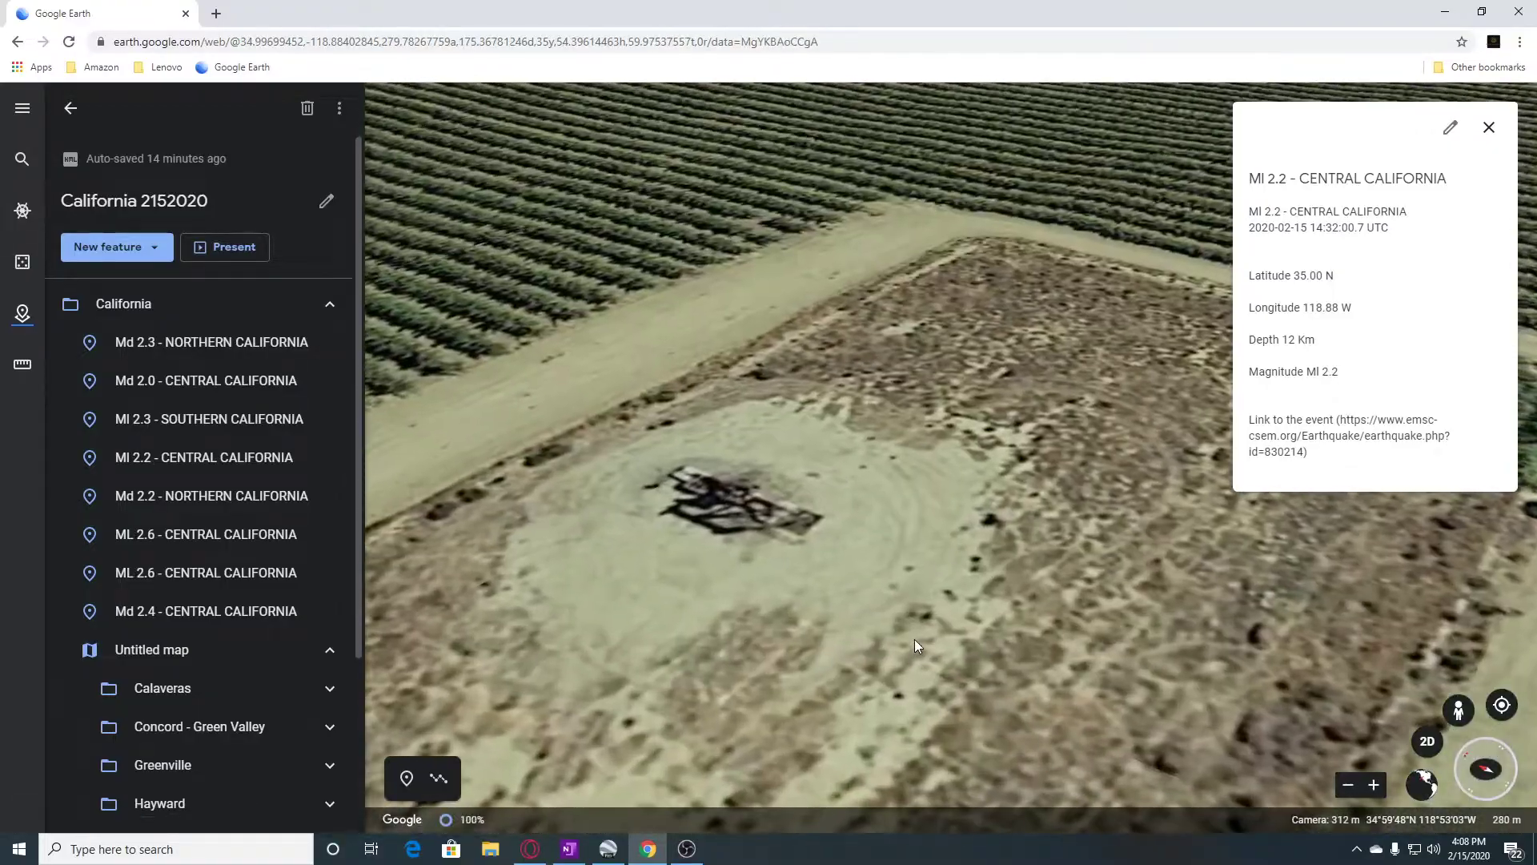
{"action": "scroll", "coordinate": [915, 646], "scroll_direction": "down", "scroll_amount": 4}
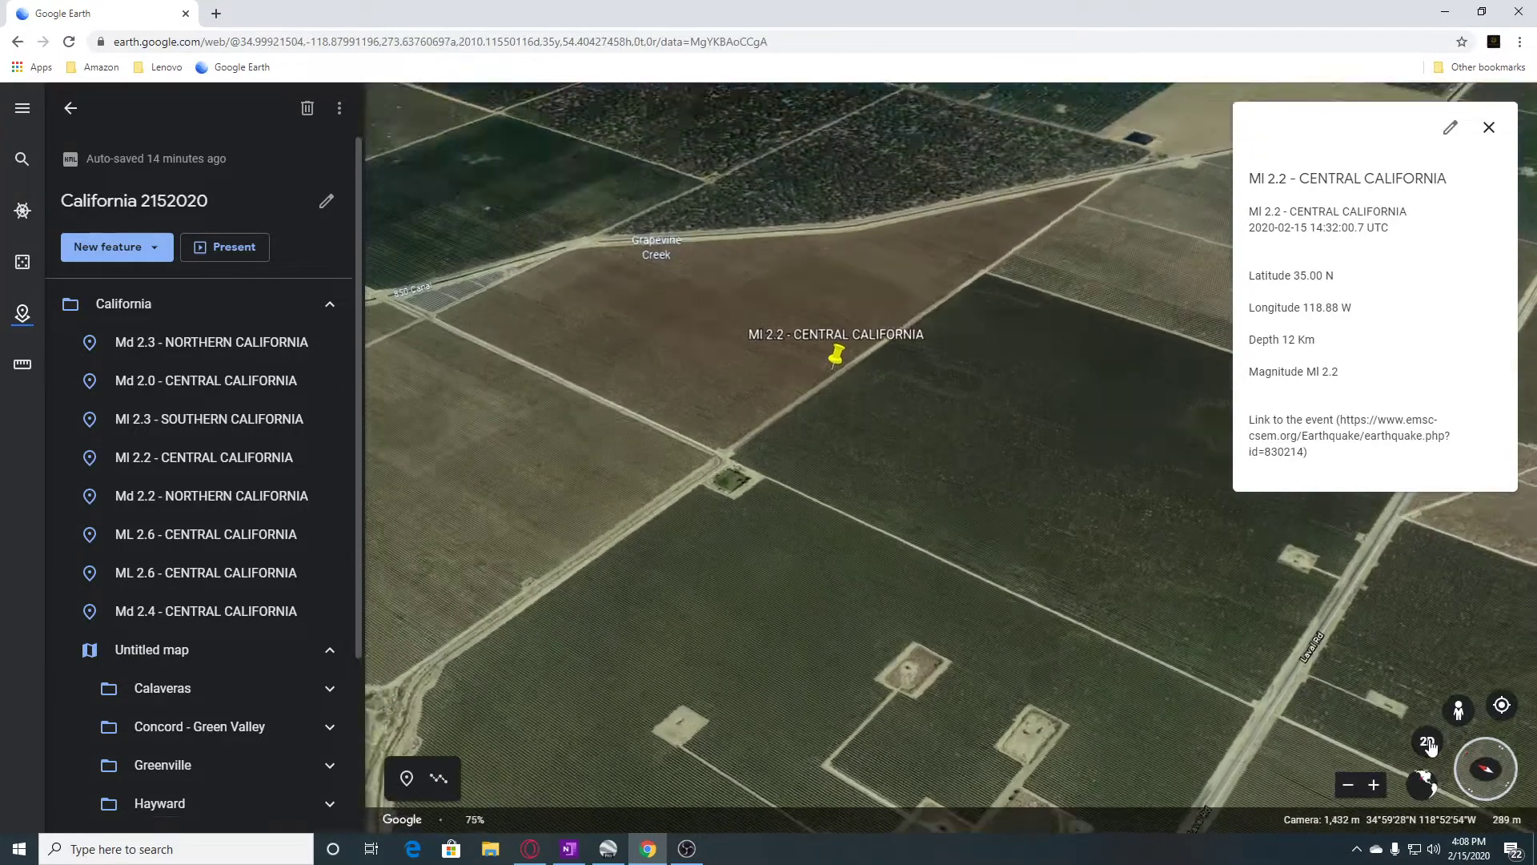
{"action": "scroll", "coordinate": [952, 538], "scroll_direction": "down", "scroll_amount": 3}
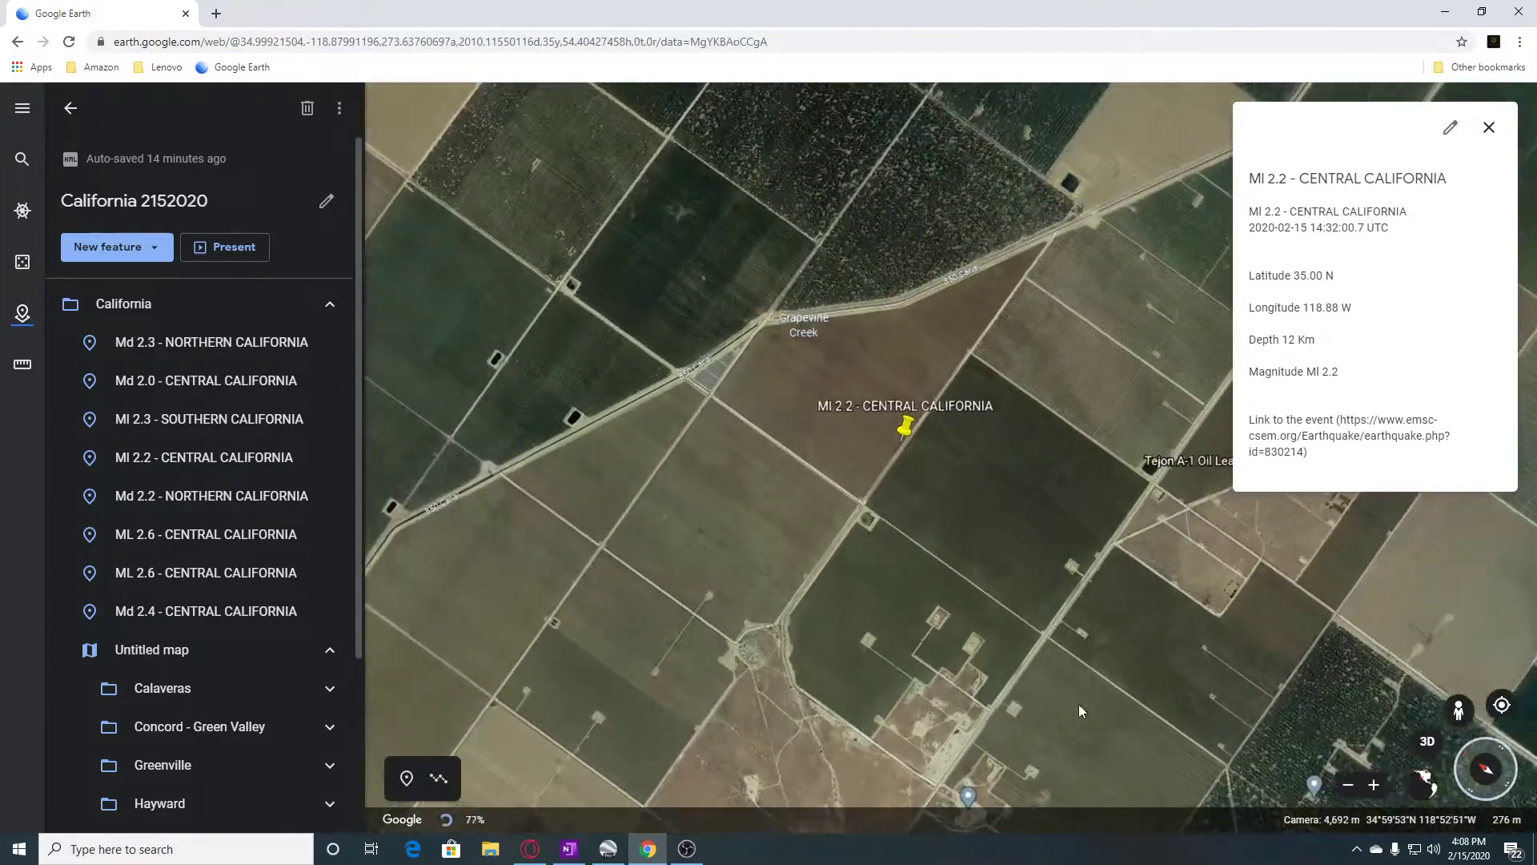
{"action": "left_click_drag", "start_coordinate": [1071, 646], "coordinate": [969, 473]}
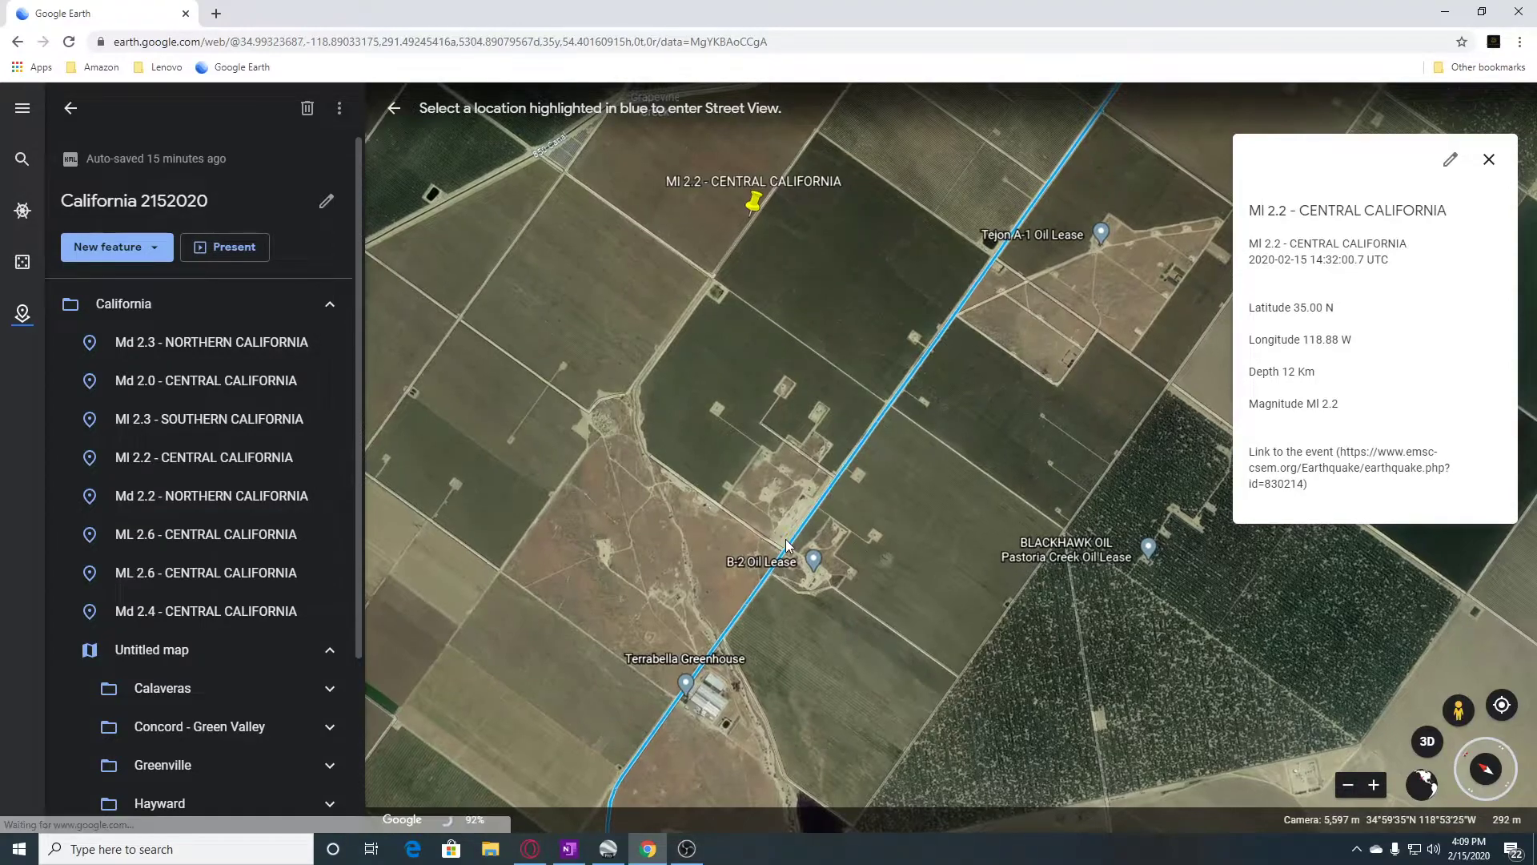
Enter Street View on the road by the Ml 2.2 placemark, look toward the oil pump jack, then close its card
{"action": "left_click_drag", "start_coordinate": [786, 540], "coordinate": [785, 539]}
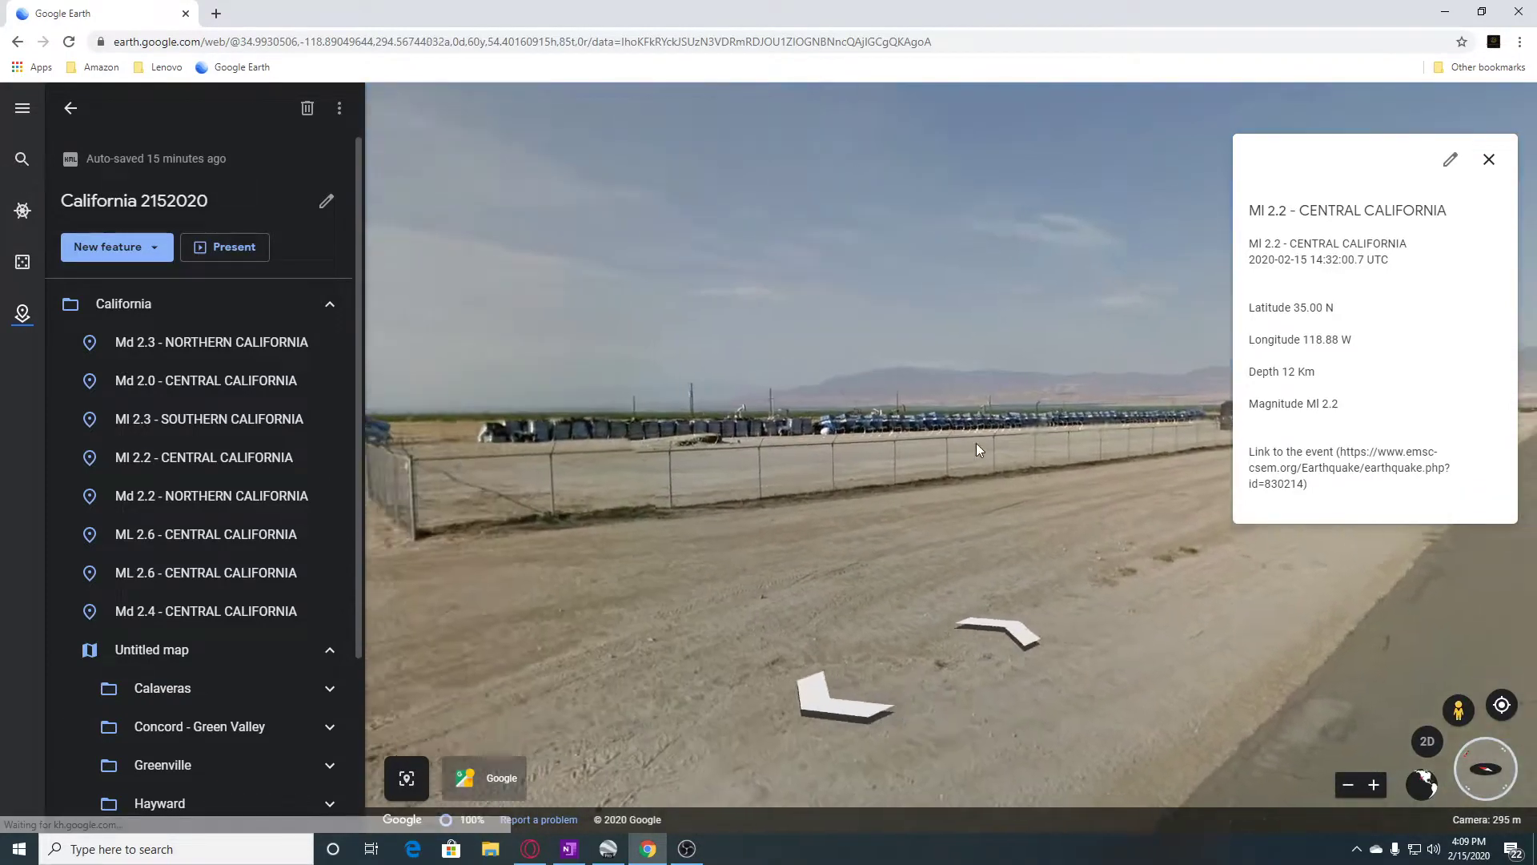
{"action": "scroll", "coordinate": [937, 443], "scroll_direction": "up", "scroll_amount": 3}
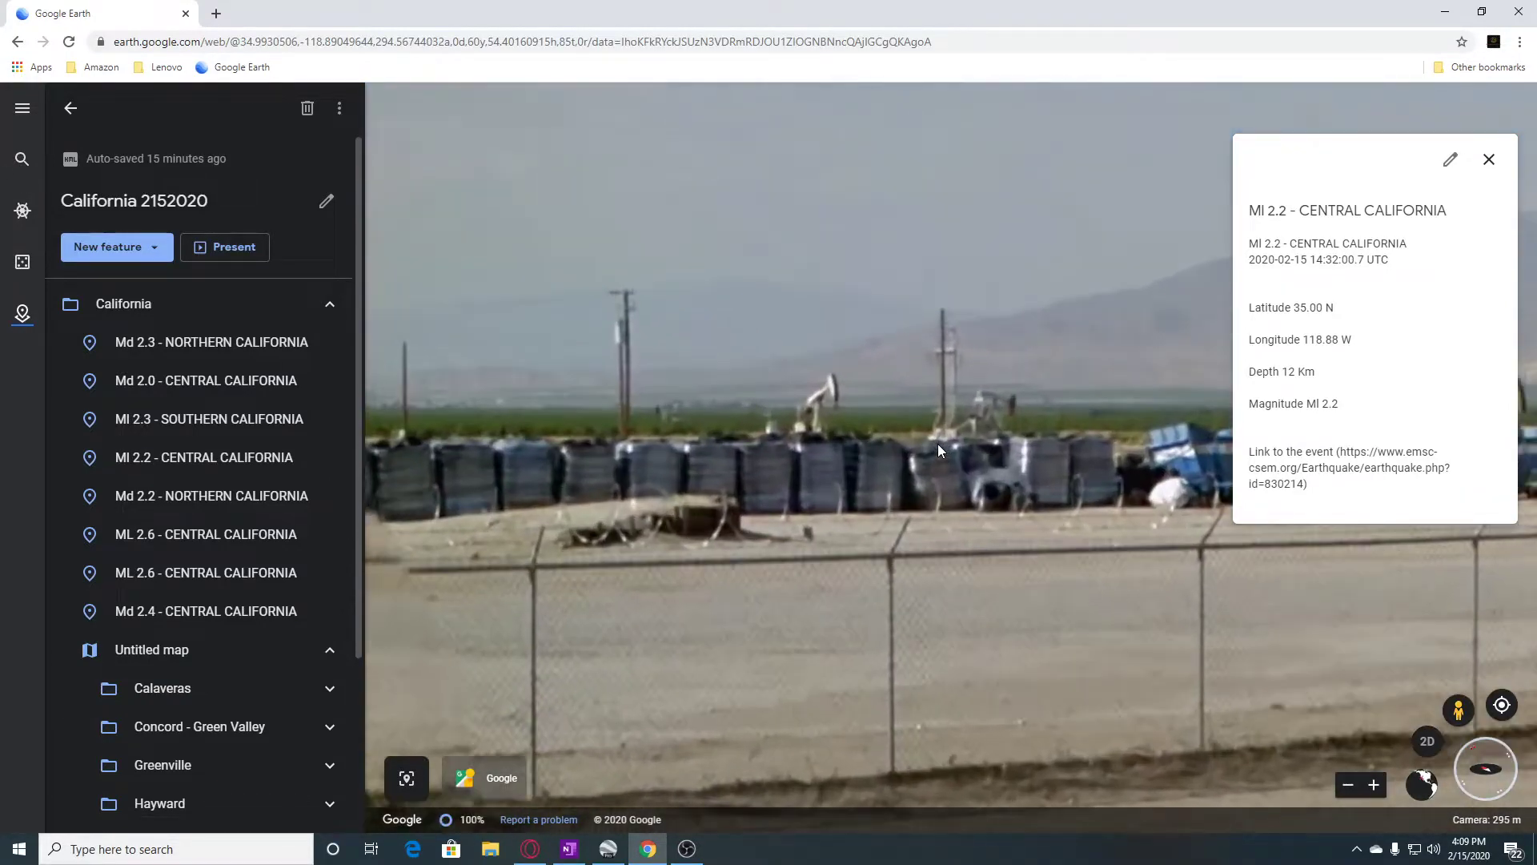
{"action": "scroll", "coordinate": [939, 444], "scroll_direction": "down", "scroll_amount": 2}
{"action": "scroll", "coordinate": [709, 449], "scroll_direction": "down", "scroll_amount": 1}
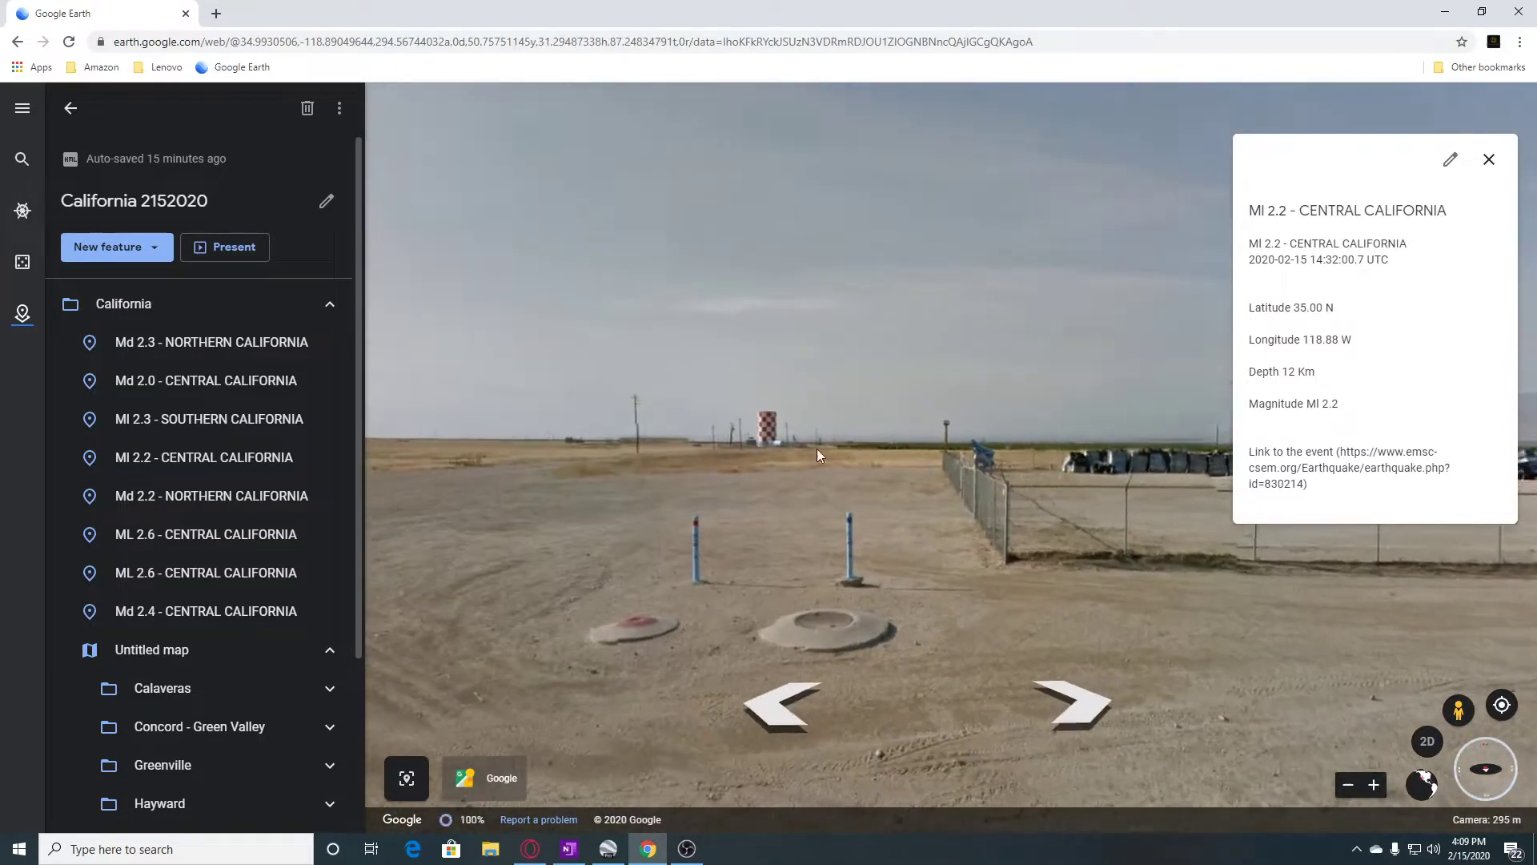
{"action": "left_click_drag", "start_coordinate": [720, 463], "coordinate": [1050, 503]}
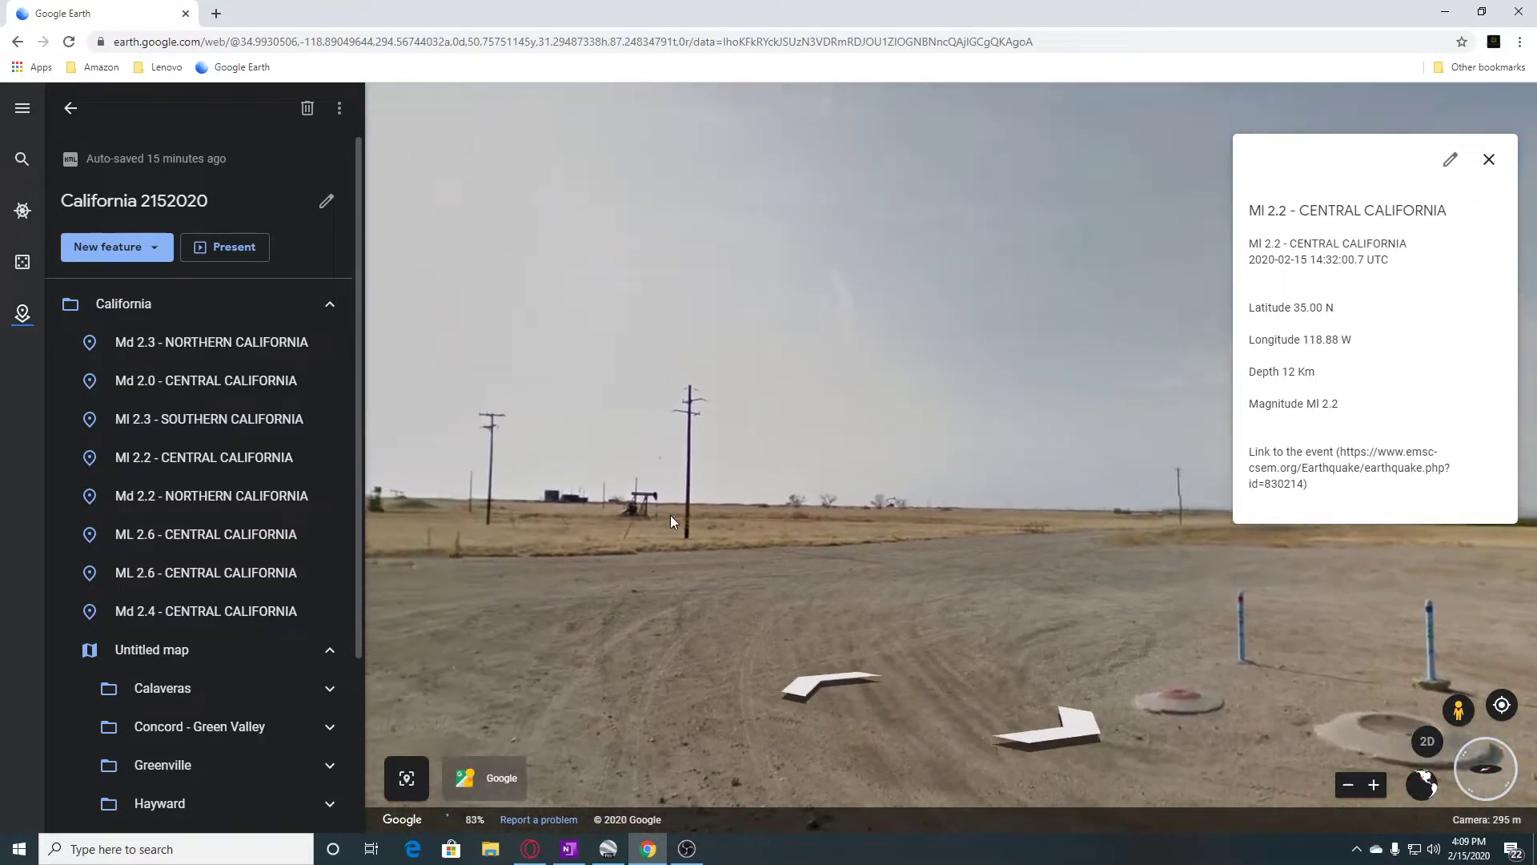
{"action": "scroll", "coordinate": [660, 503], "scroll_direction": "up", "scroll_amount": 3}
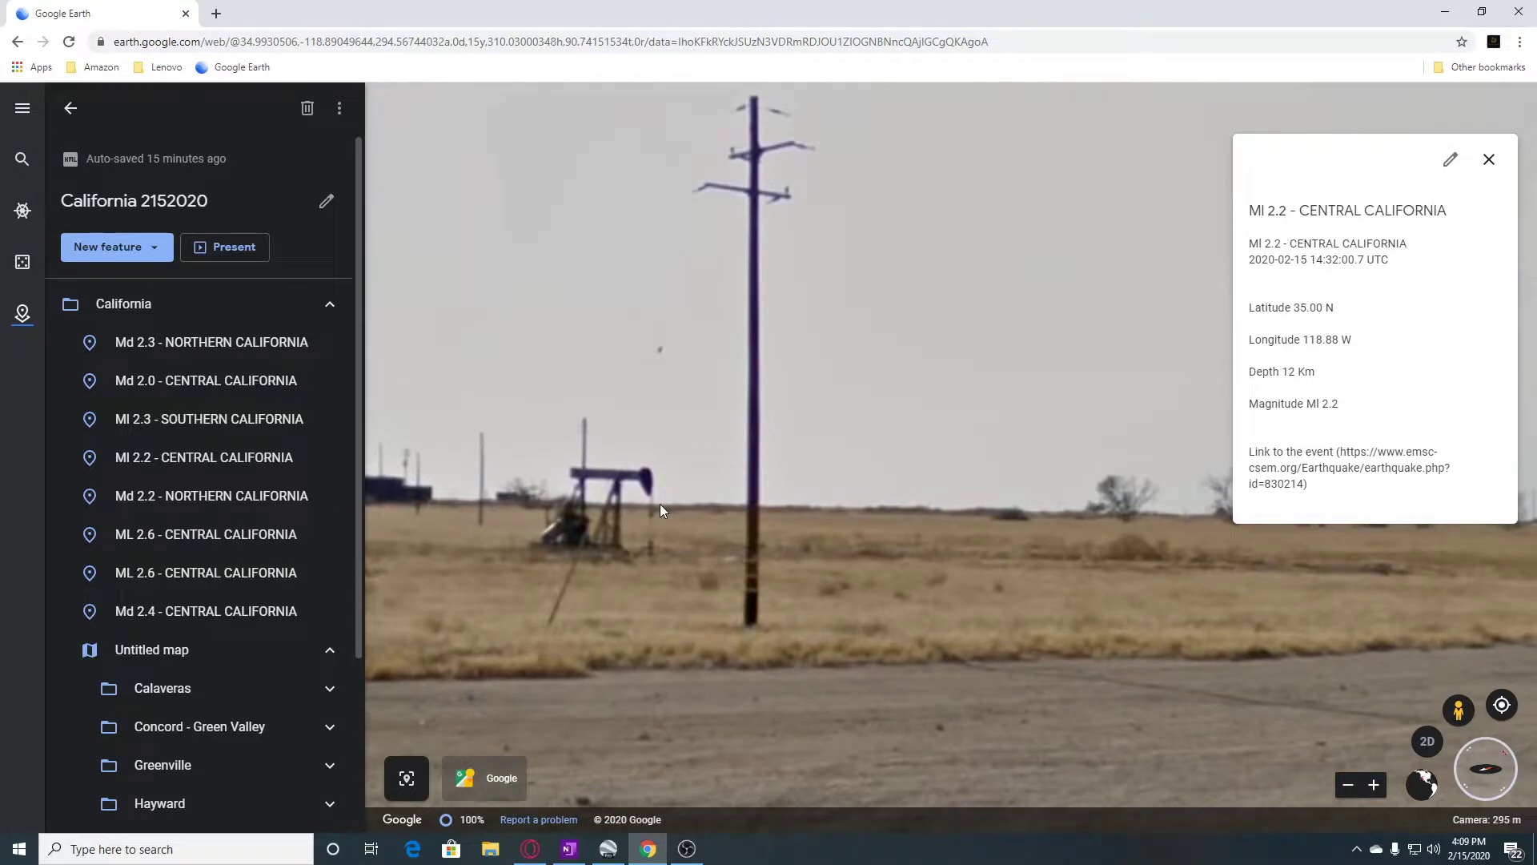
{"action": "left_click_drag", "start_coordinate": [659, 510], "coordinate": [910, 518]}
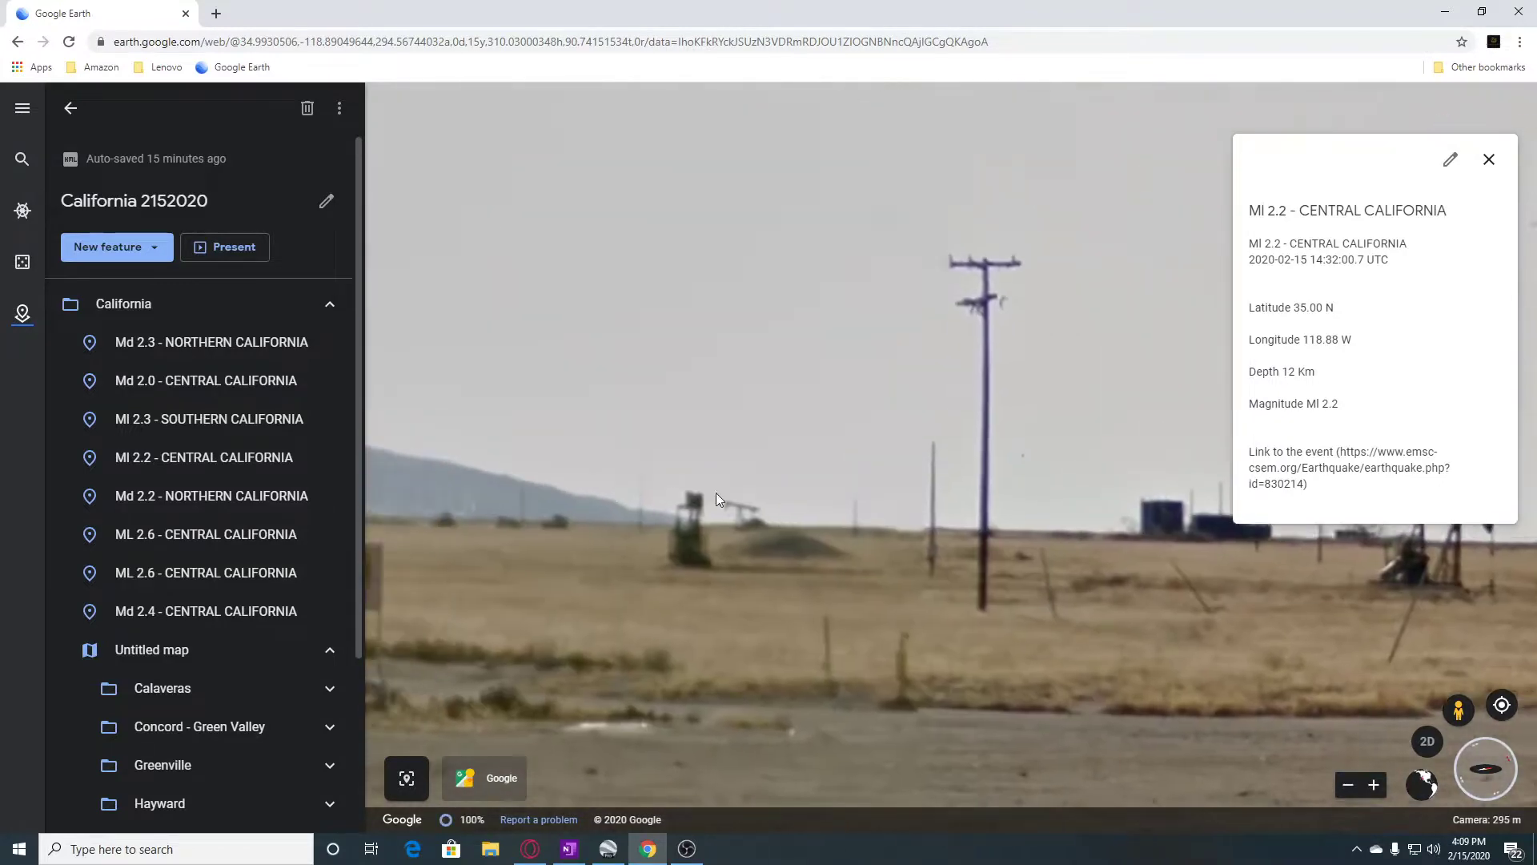
{"action": "scroll", "coordinate": [665, 545], "scroll_direction": "down", "scroll_amount": 4}
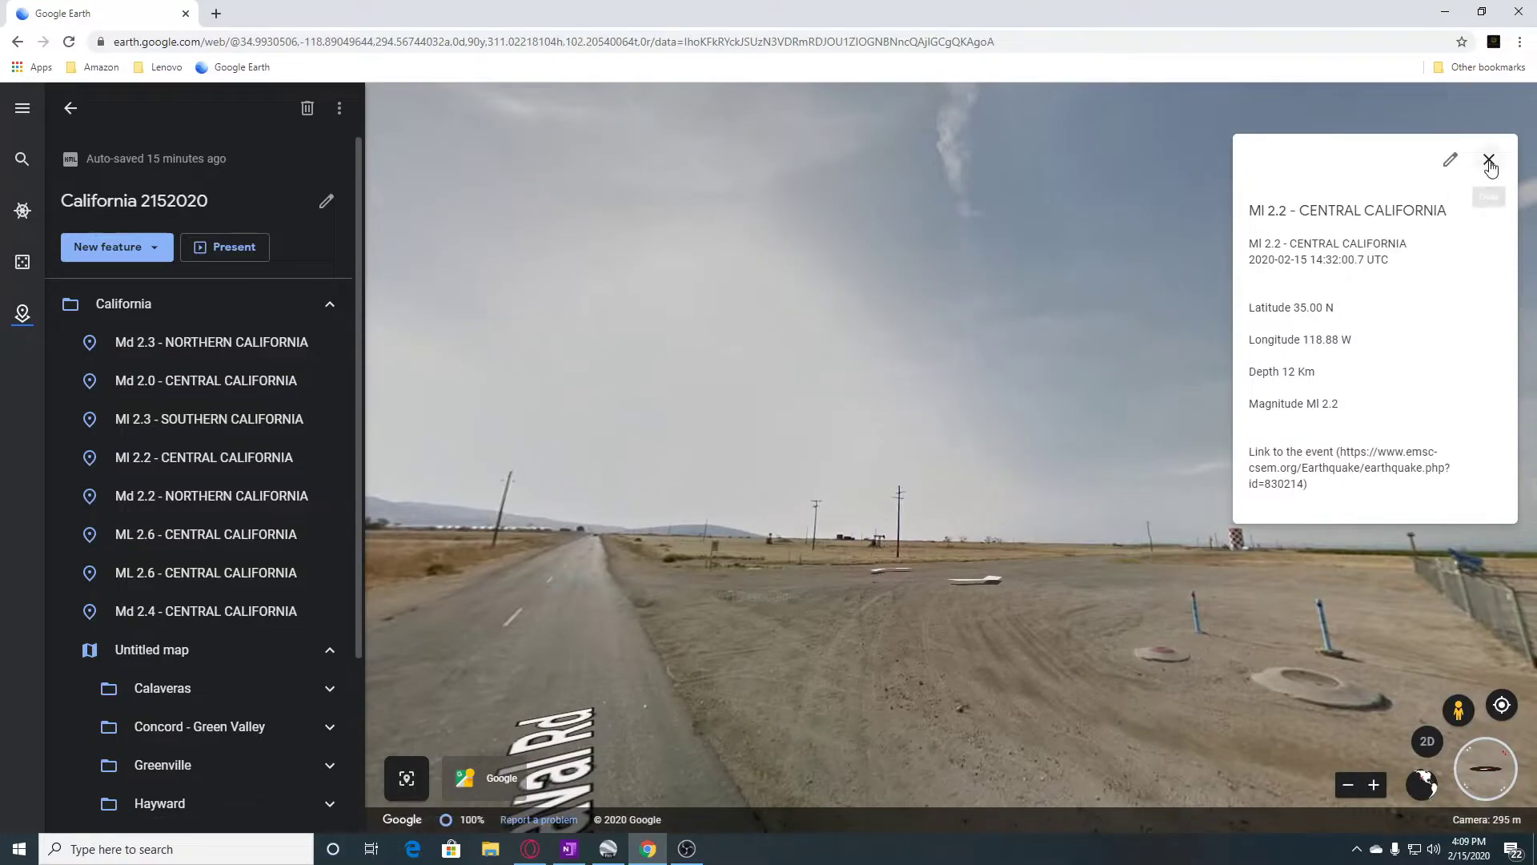
{"action": "left_click", "coordinate": [1489, 161]}
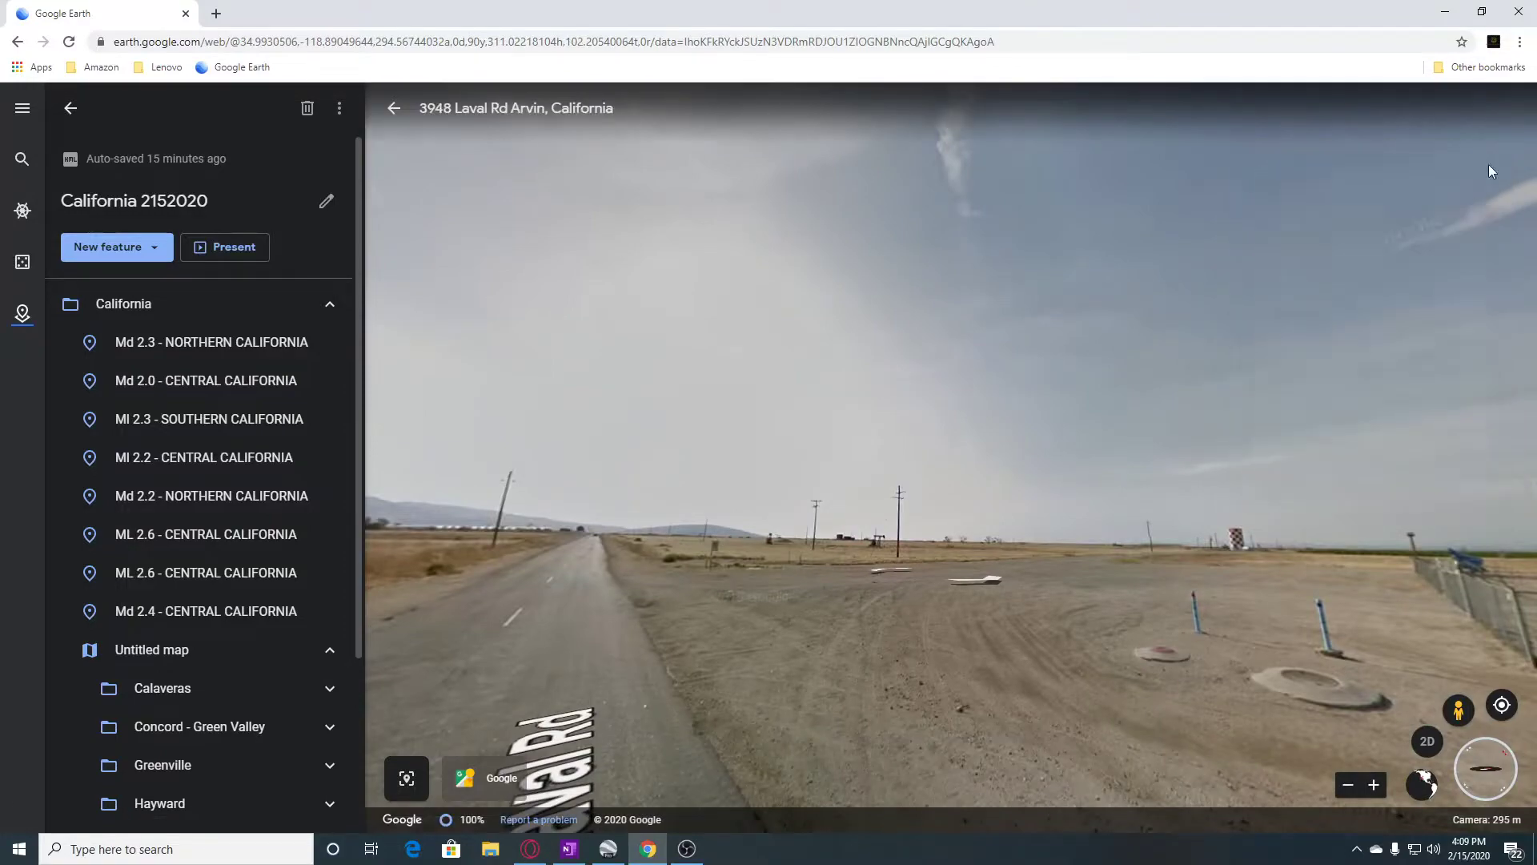
Return to the aerial map over Lake Elsinore, centre the Ml 2.3 placemark and highlight Street View roads
{"action": "left_click", "coordinate": [394, 110]}
{"action": "mouse_move", "coordinate": [209, 420]}
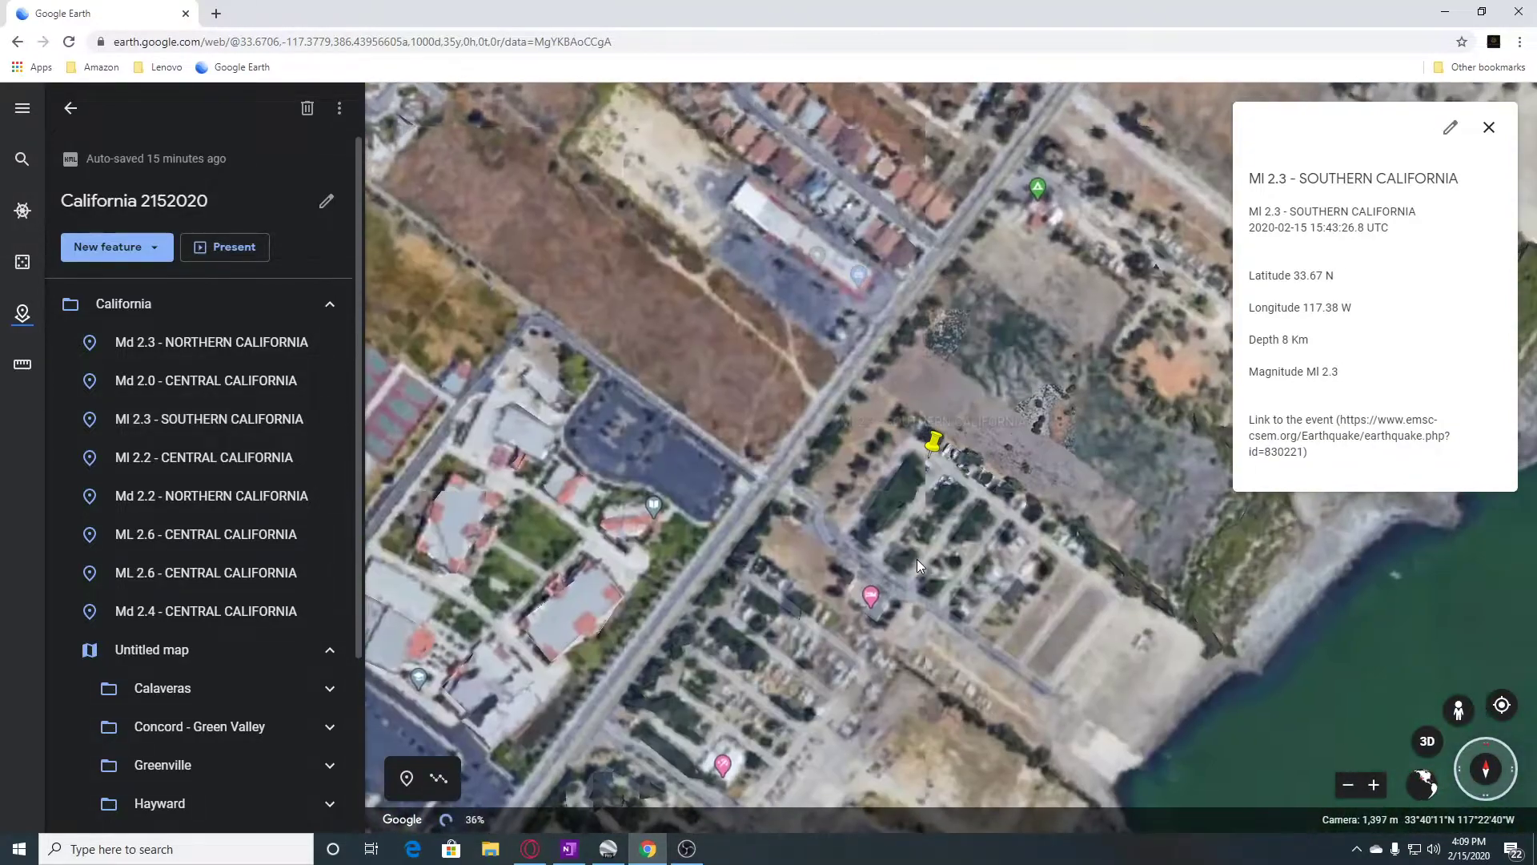
{"action": "scroll", "coordinate": [916, 558], "scroll_direction": "down", "scroll_amount": 5}
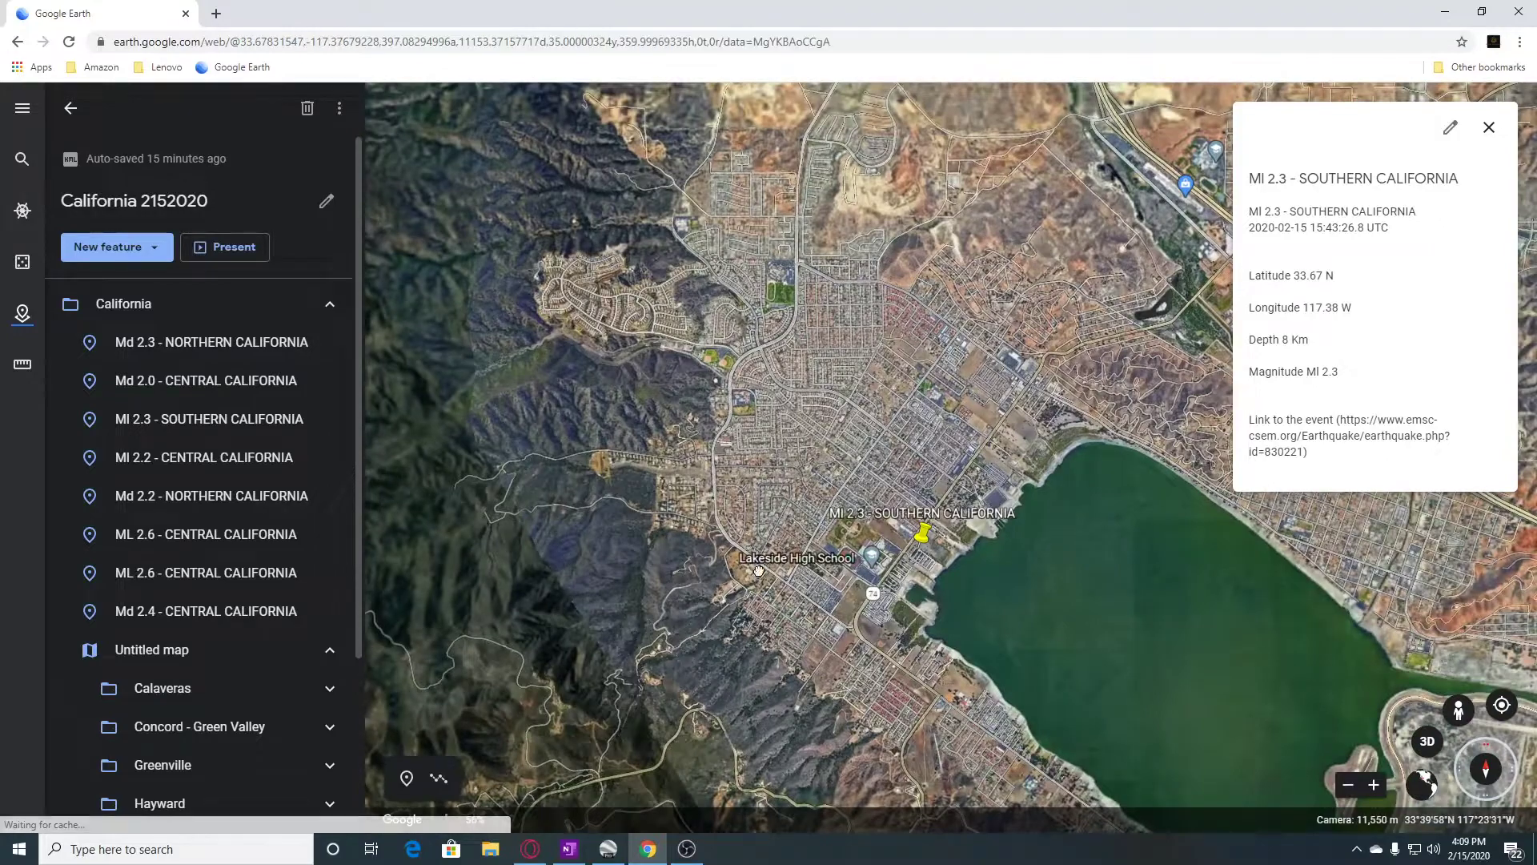
{"action": "left_click_drag", "start_coordinate": [759, 569], "coordinate": [481, 426]}
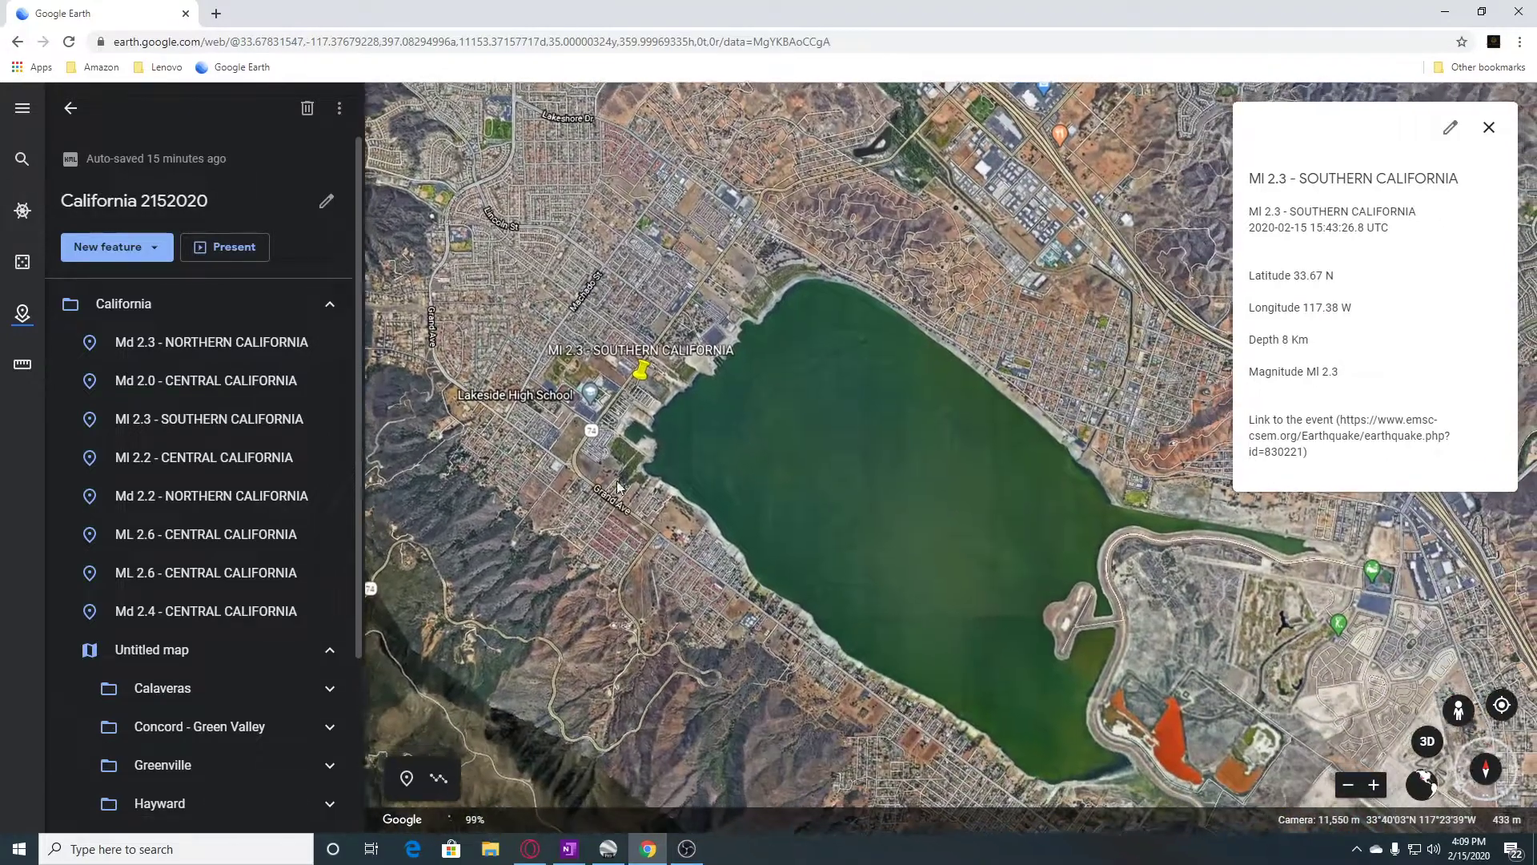
{"action": "scroll", "coordinate": [830, 519], "scroll_direction": "up", "scroll_amount": 3}
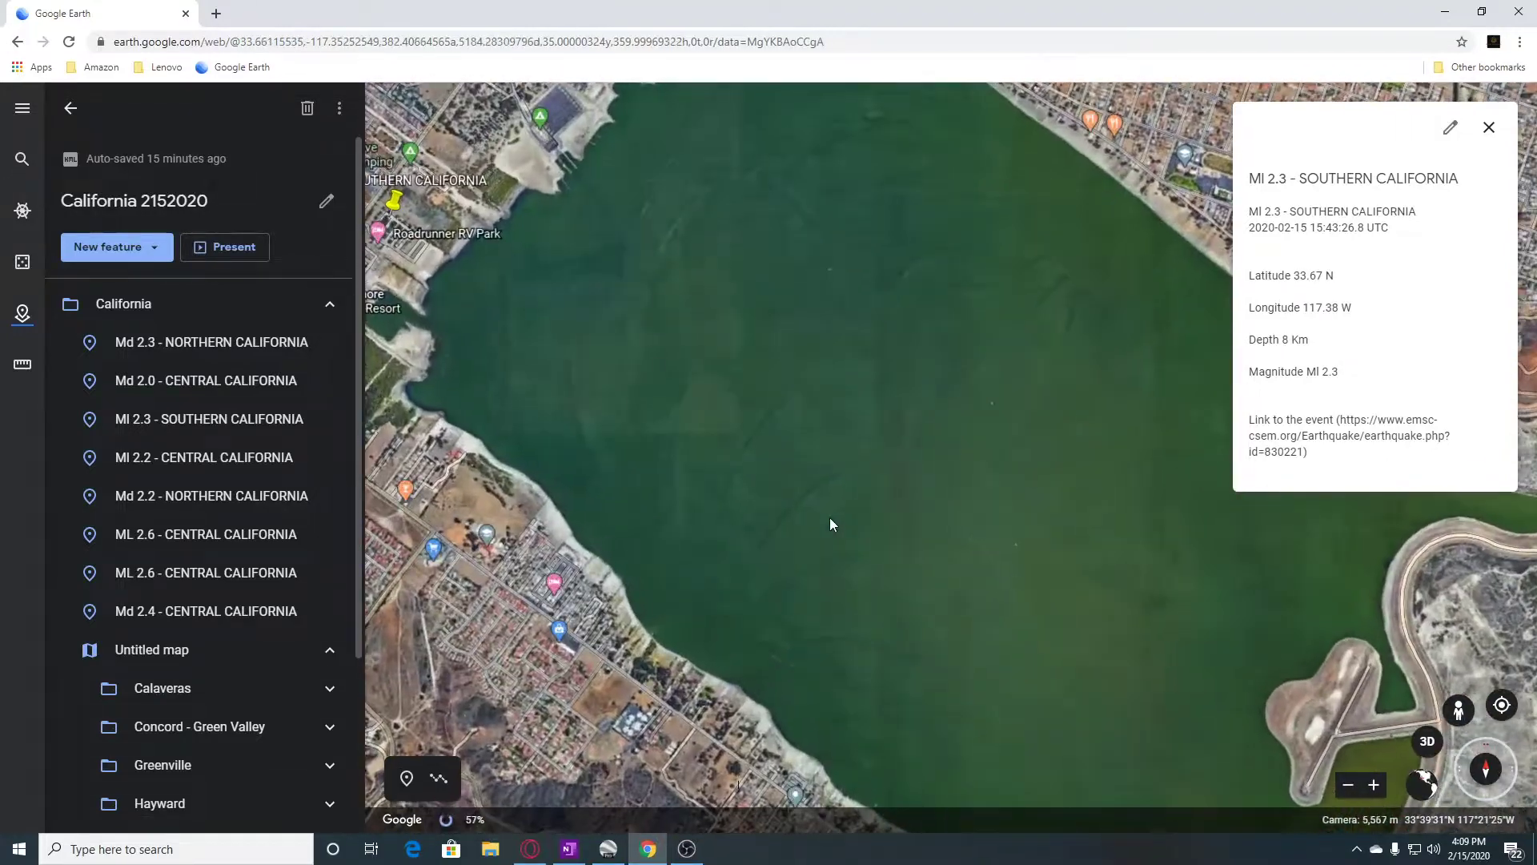
{"action": "scroll", "coordinate": [830, 523], "scroll_direction": "down", "scroll_amount": 2}
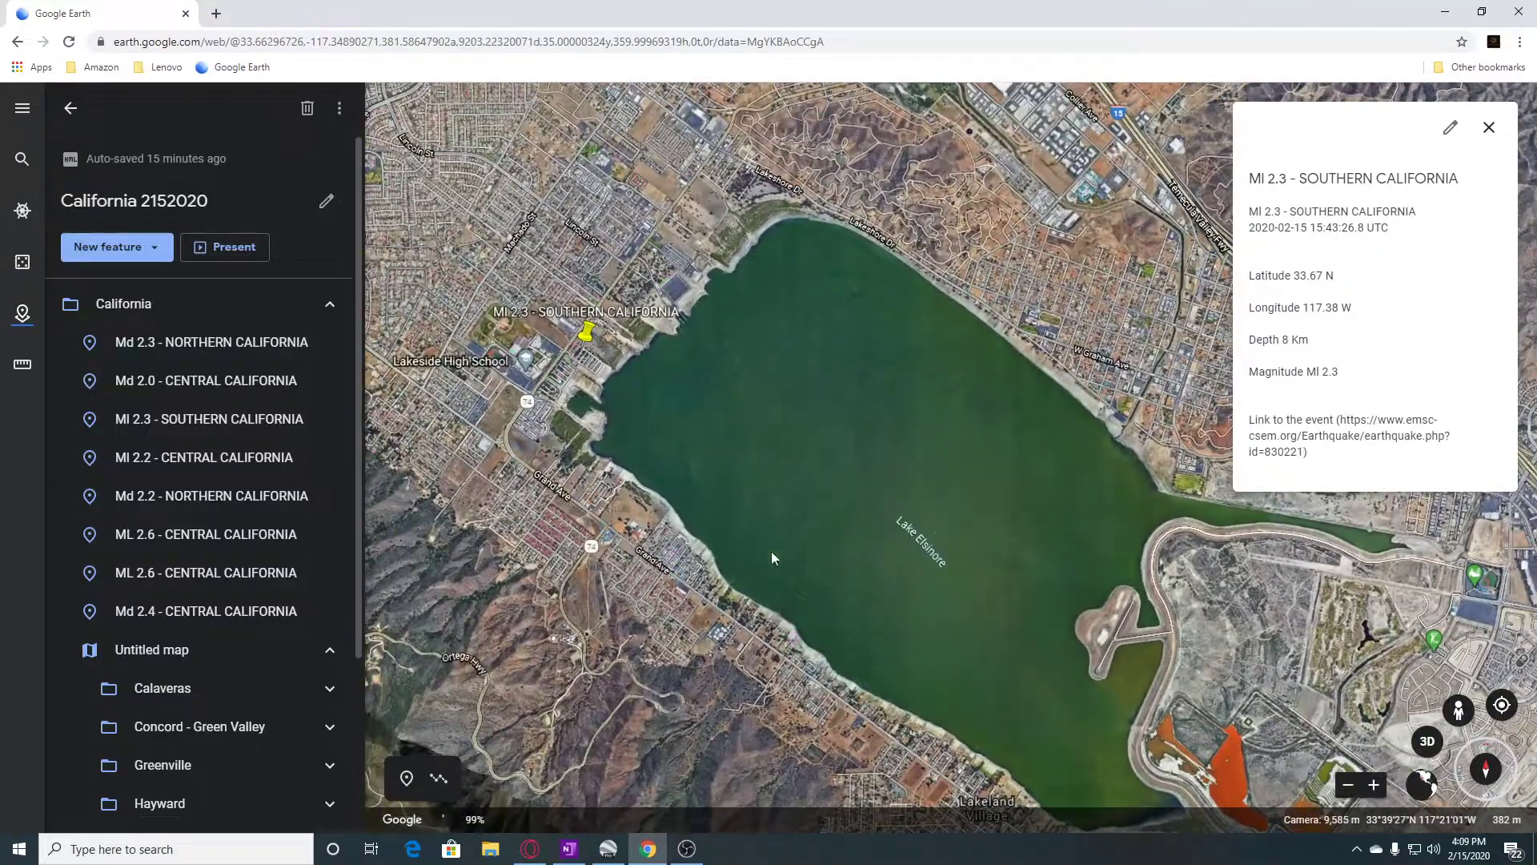
{"action": "left_click_drag", "start_coordinate": [542, 397], "coordinate": [669, 566]}
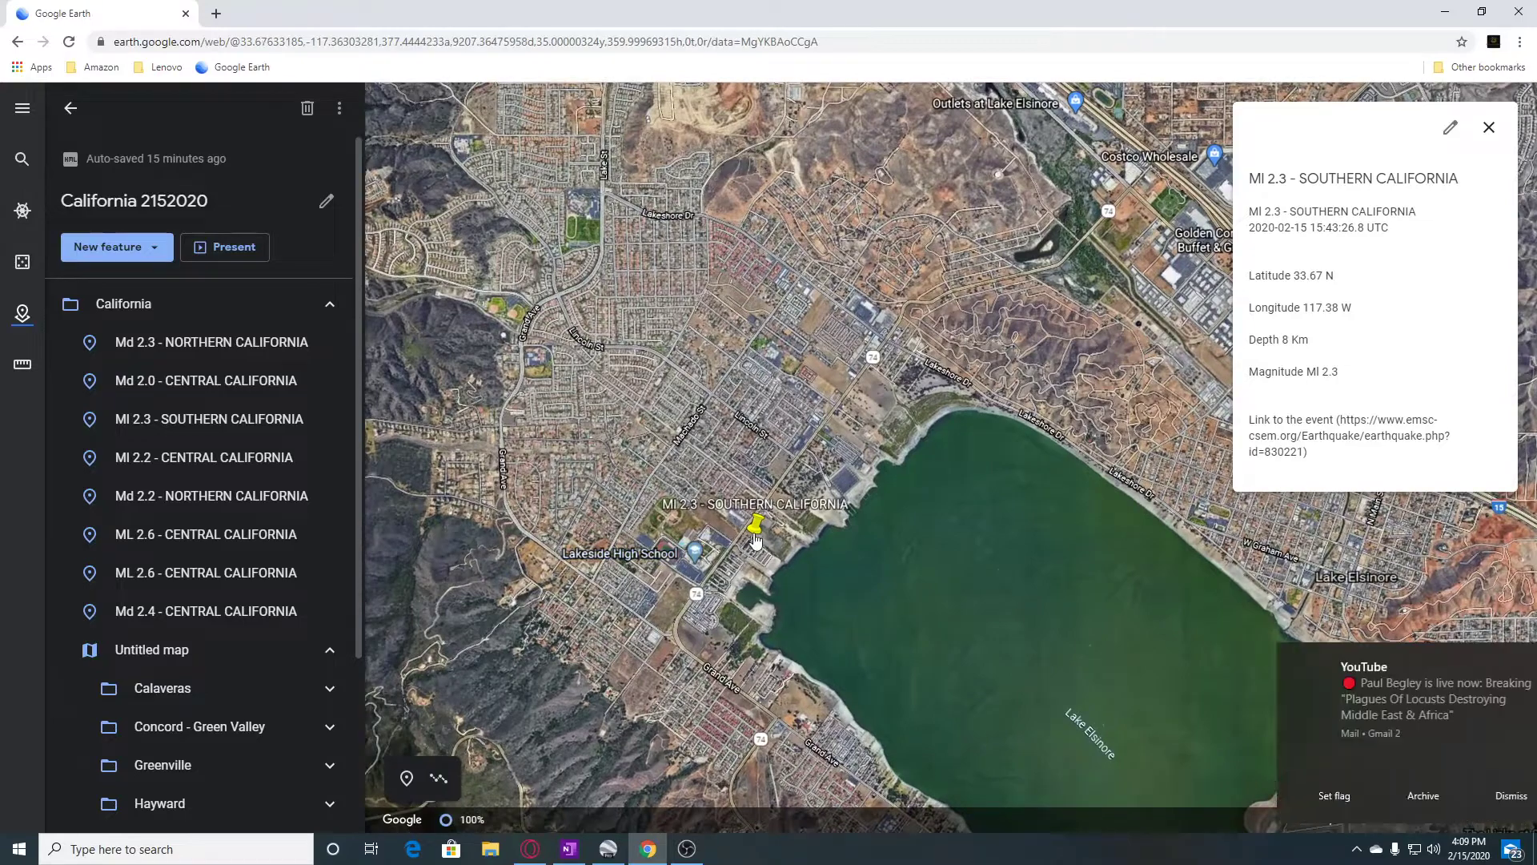
{"action": "scroll", "coordinate": [755, 540], "scroll_direction": "up", "scroll_amount": 3}
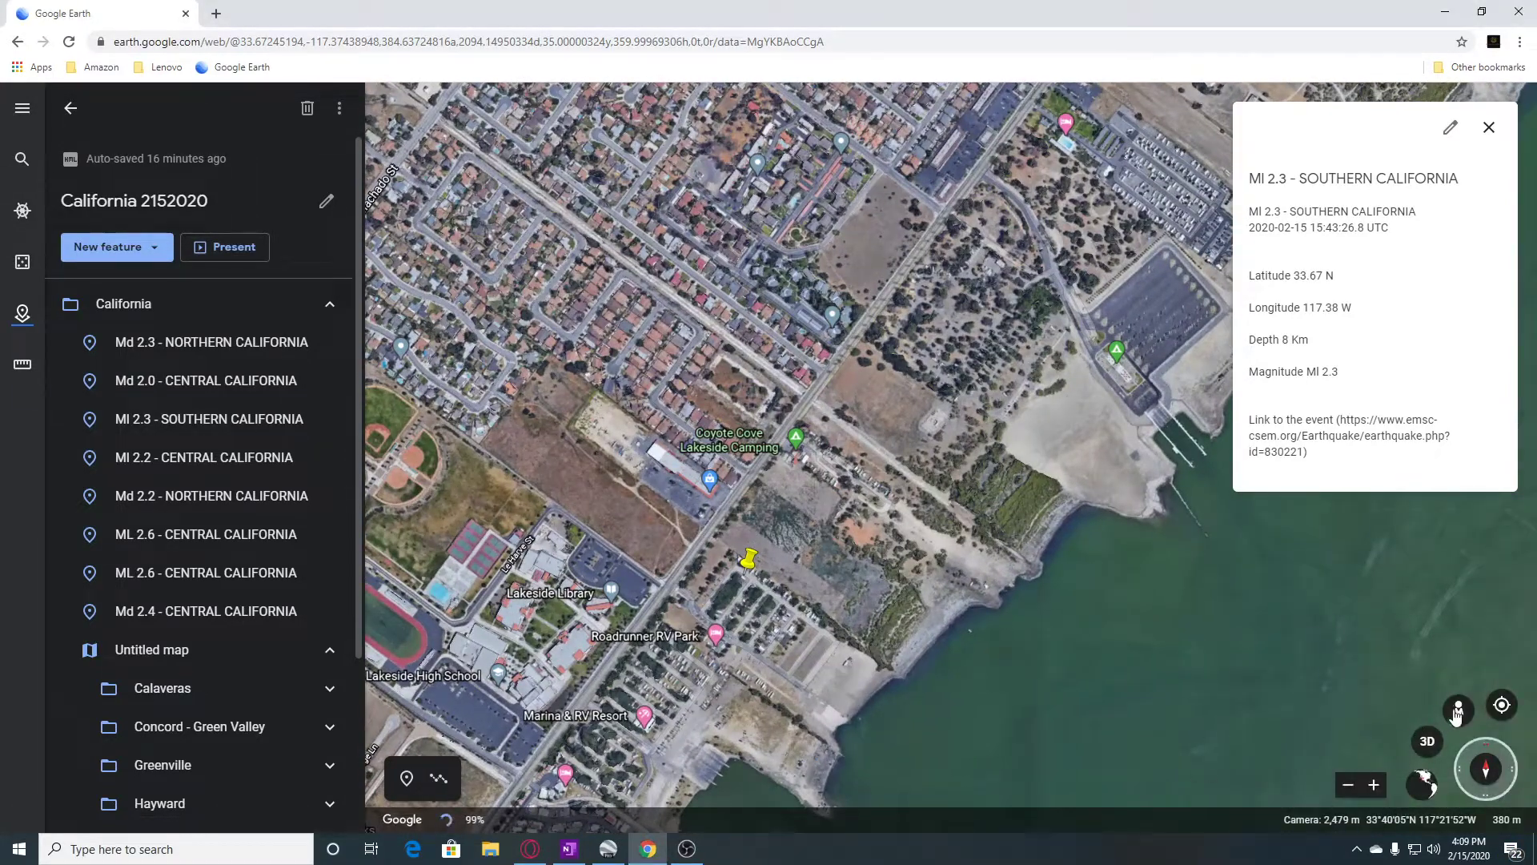
{"action": "left_click", "coordinate": [1461, 712]}
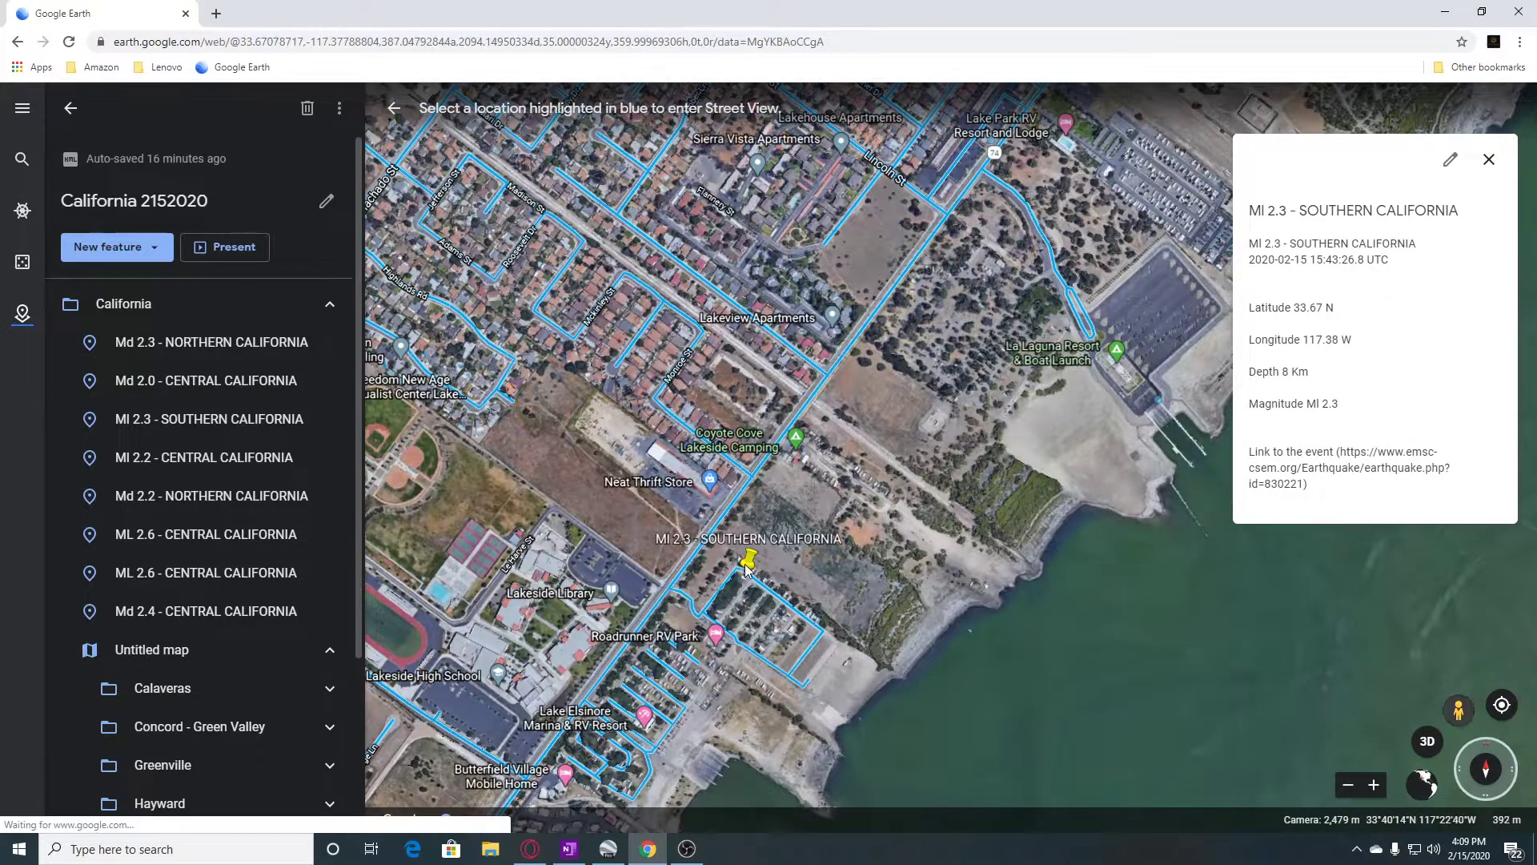
Walk the RV park lane in Street View toward the palm trees, then return to the aerial map
{"action": "left_click", "coordinate": [746, 567]}
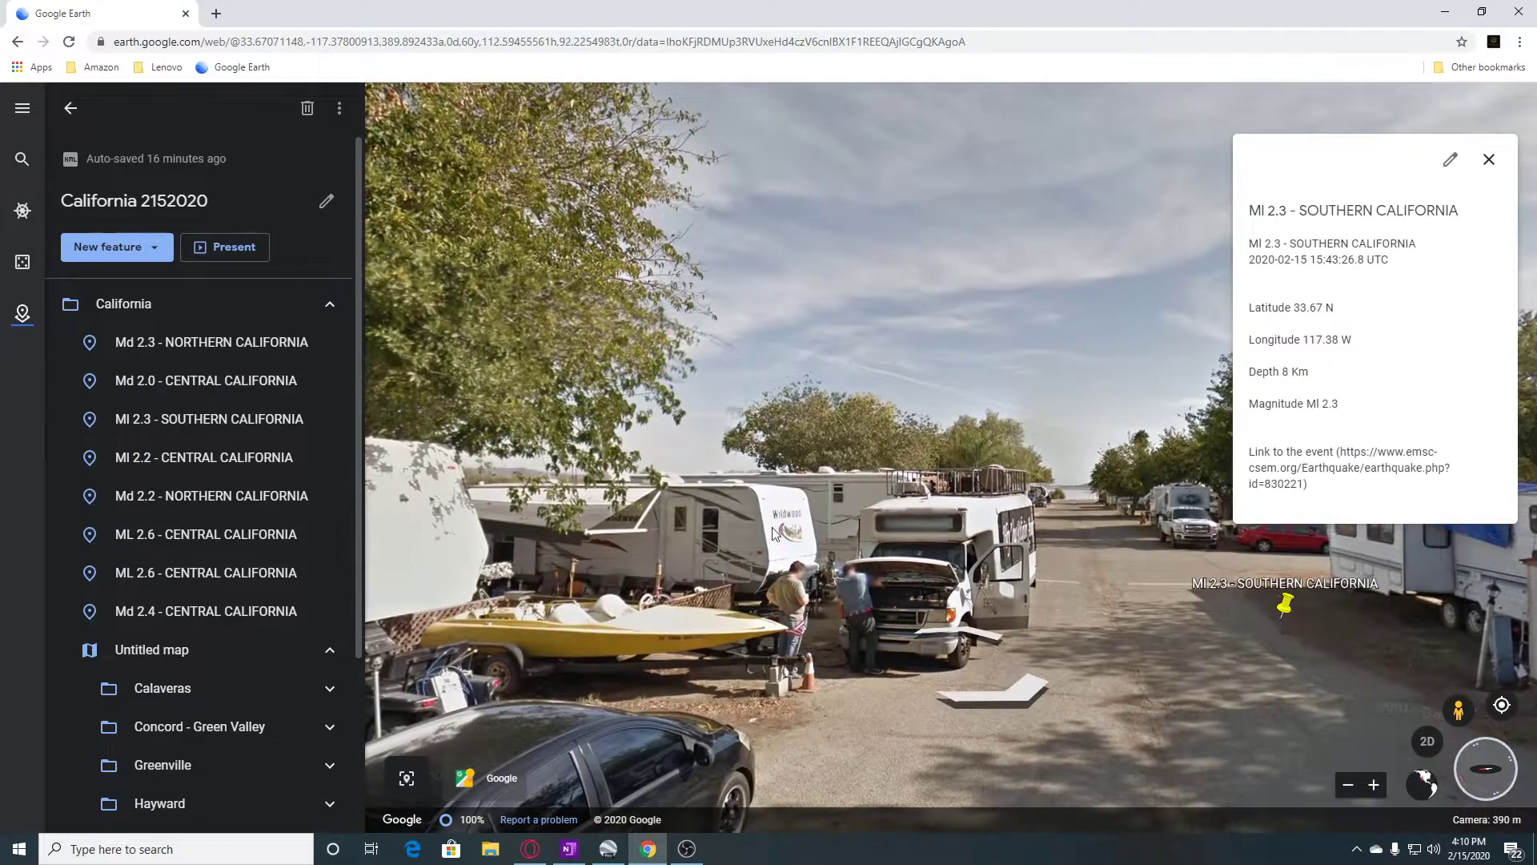
{"action": "left_click_drag", "start_coordinate": [865, 521], "coordinate": [591, 510]}
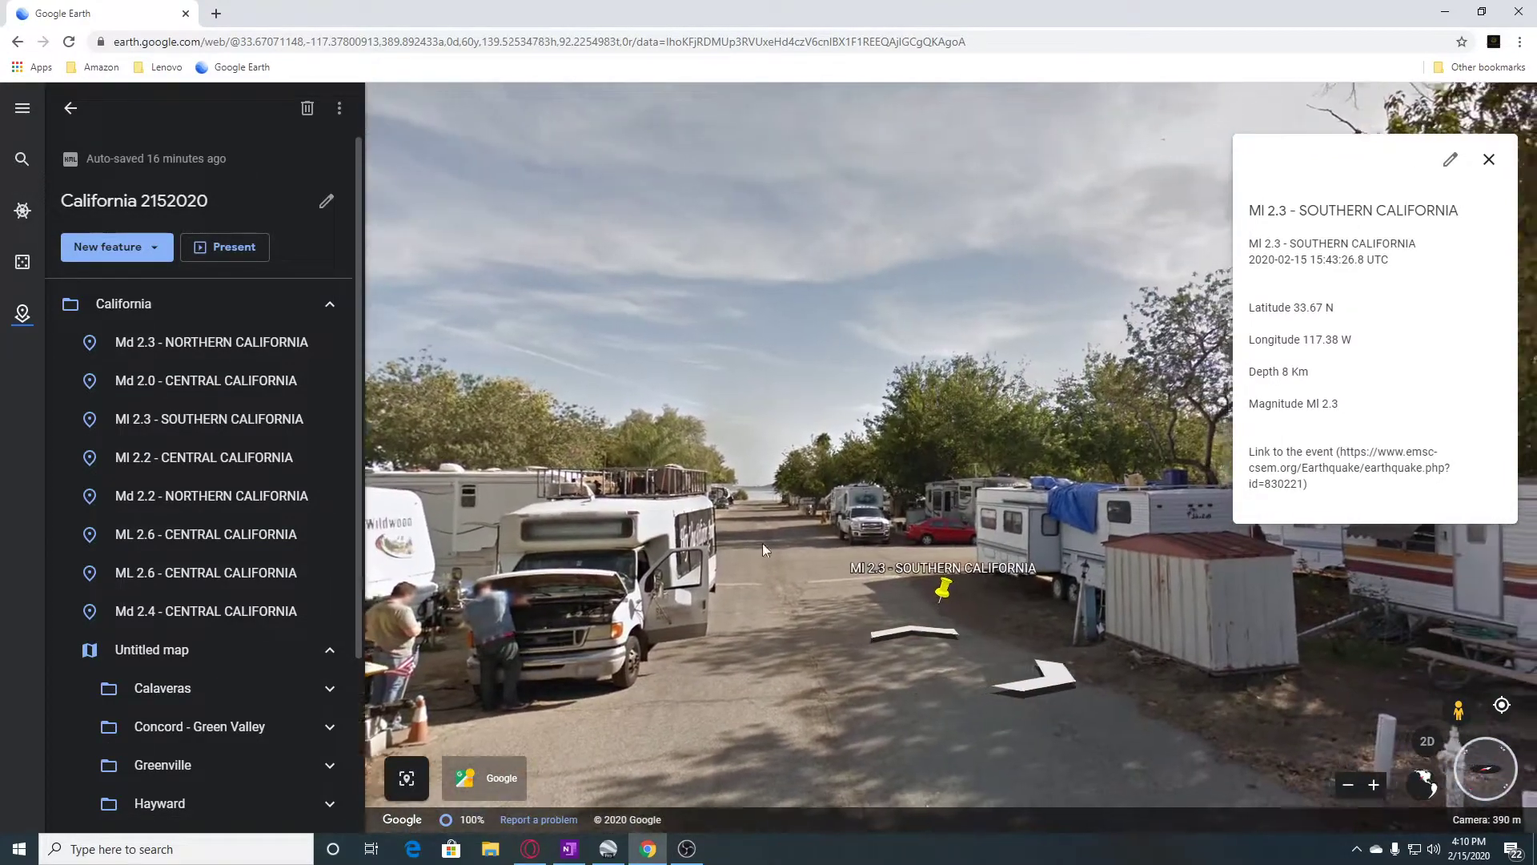
{"action": "left_click", "coordinate": [1125, 592]}
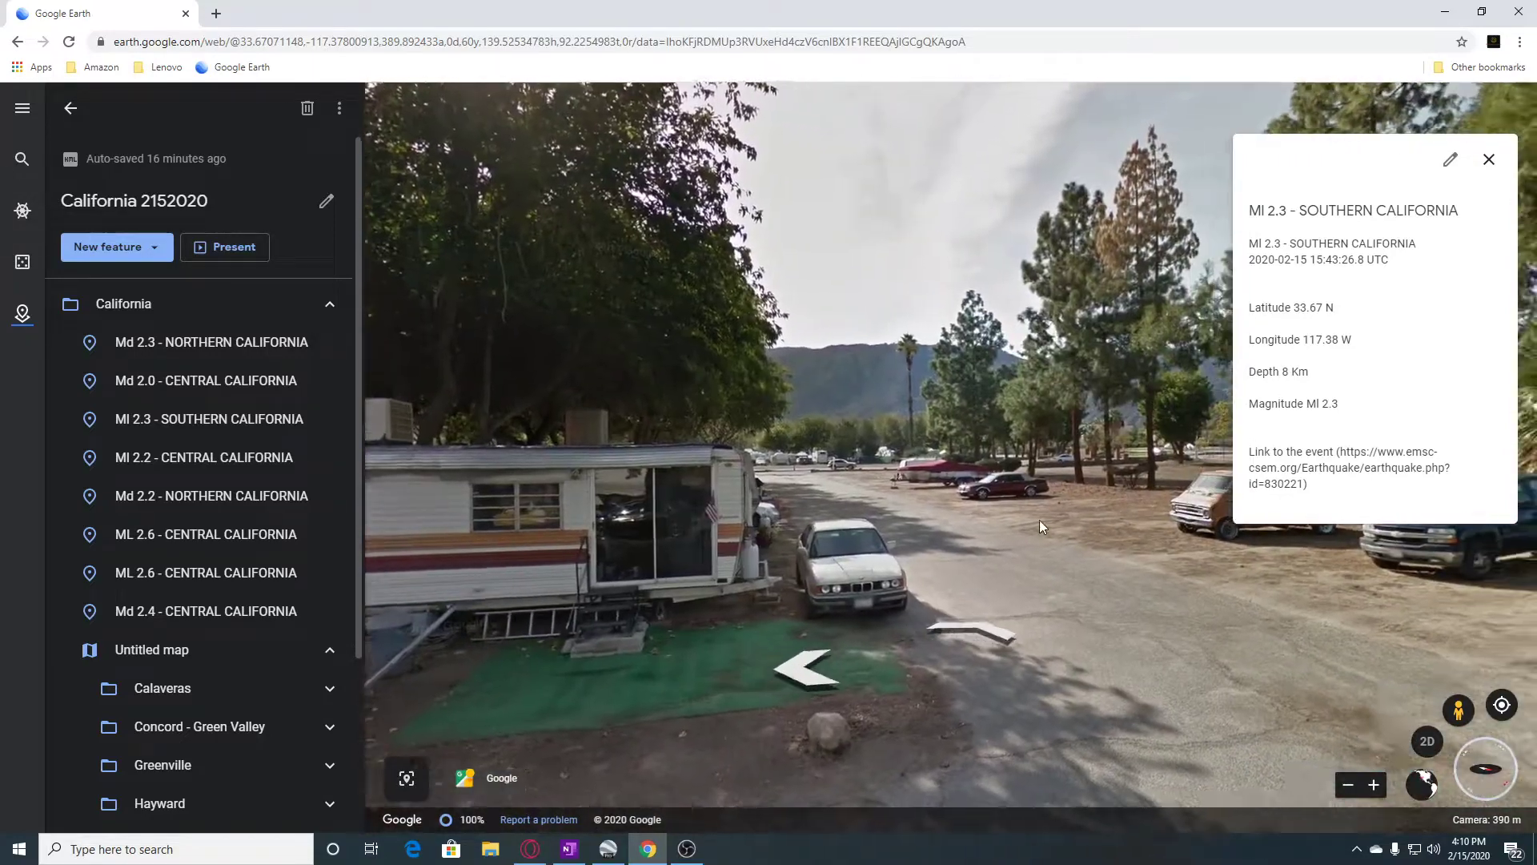
{"action": "left_click_drag", "start_coordinate": [1039, 521], "coordinate": [678, 532]}
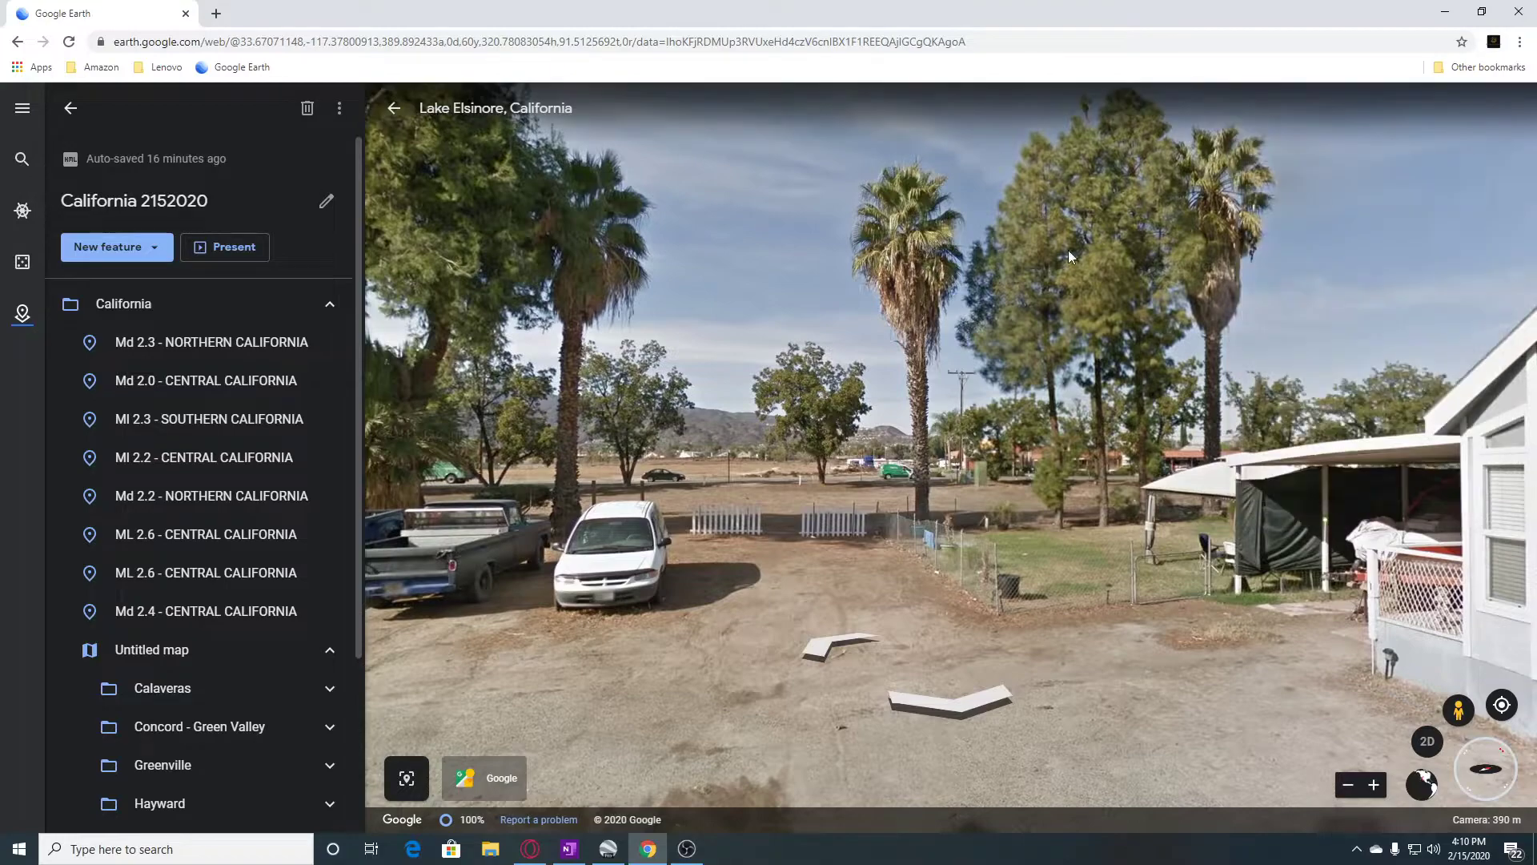
{"action": "left_click", "coordinate": [393, 110]}
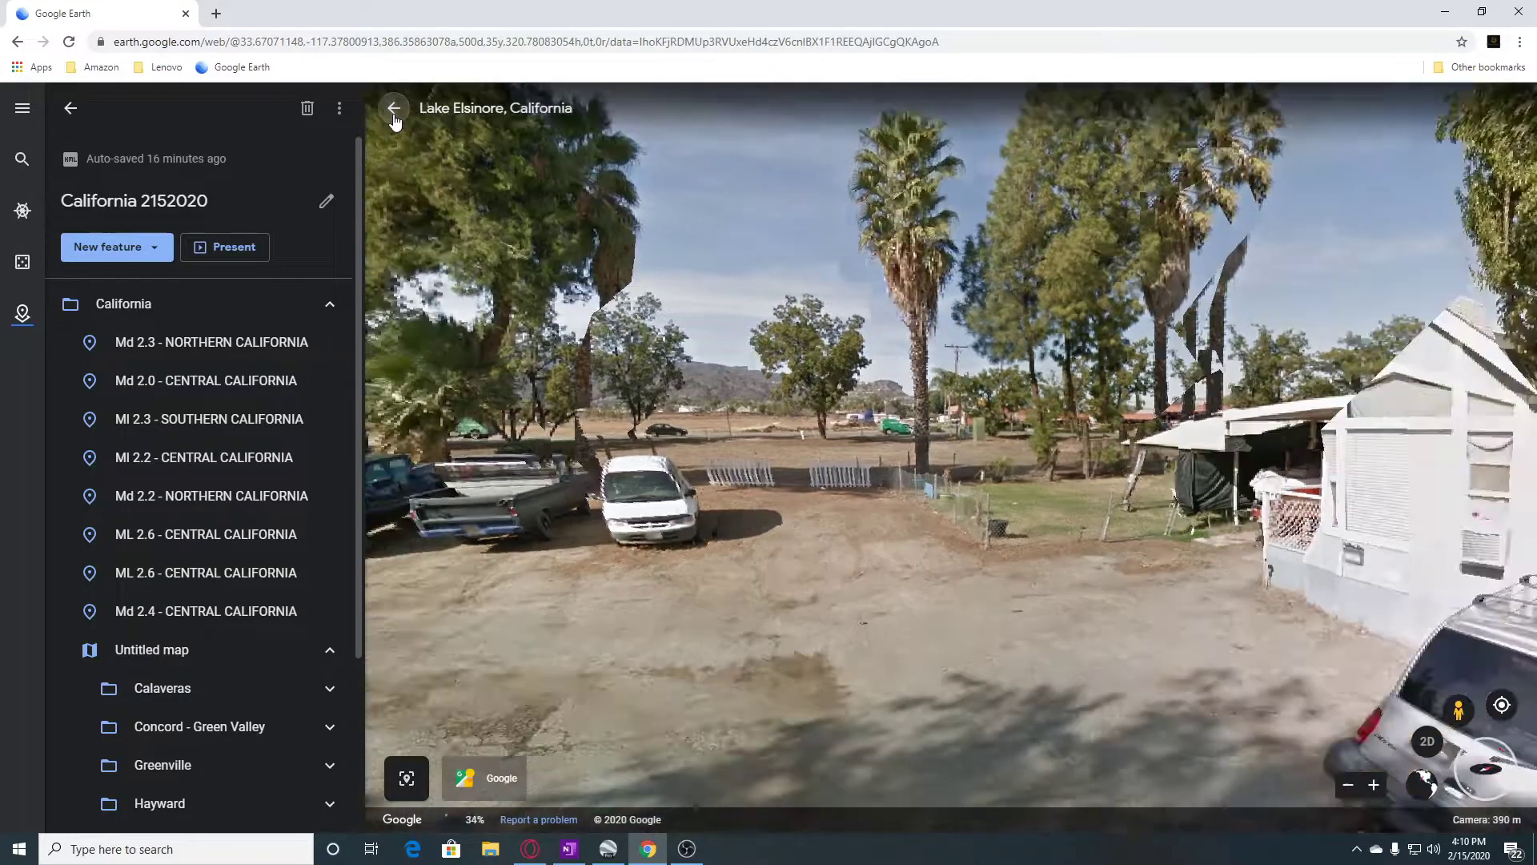
{"action": "scroll", "coordinate": [1023, 511], "scroll_direction": "down", "scroll_amount": 1}
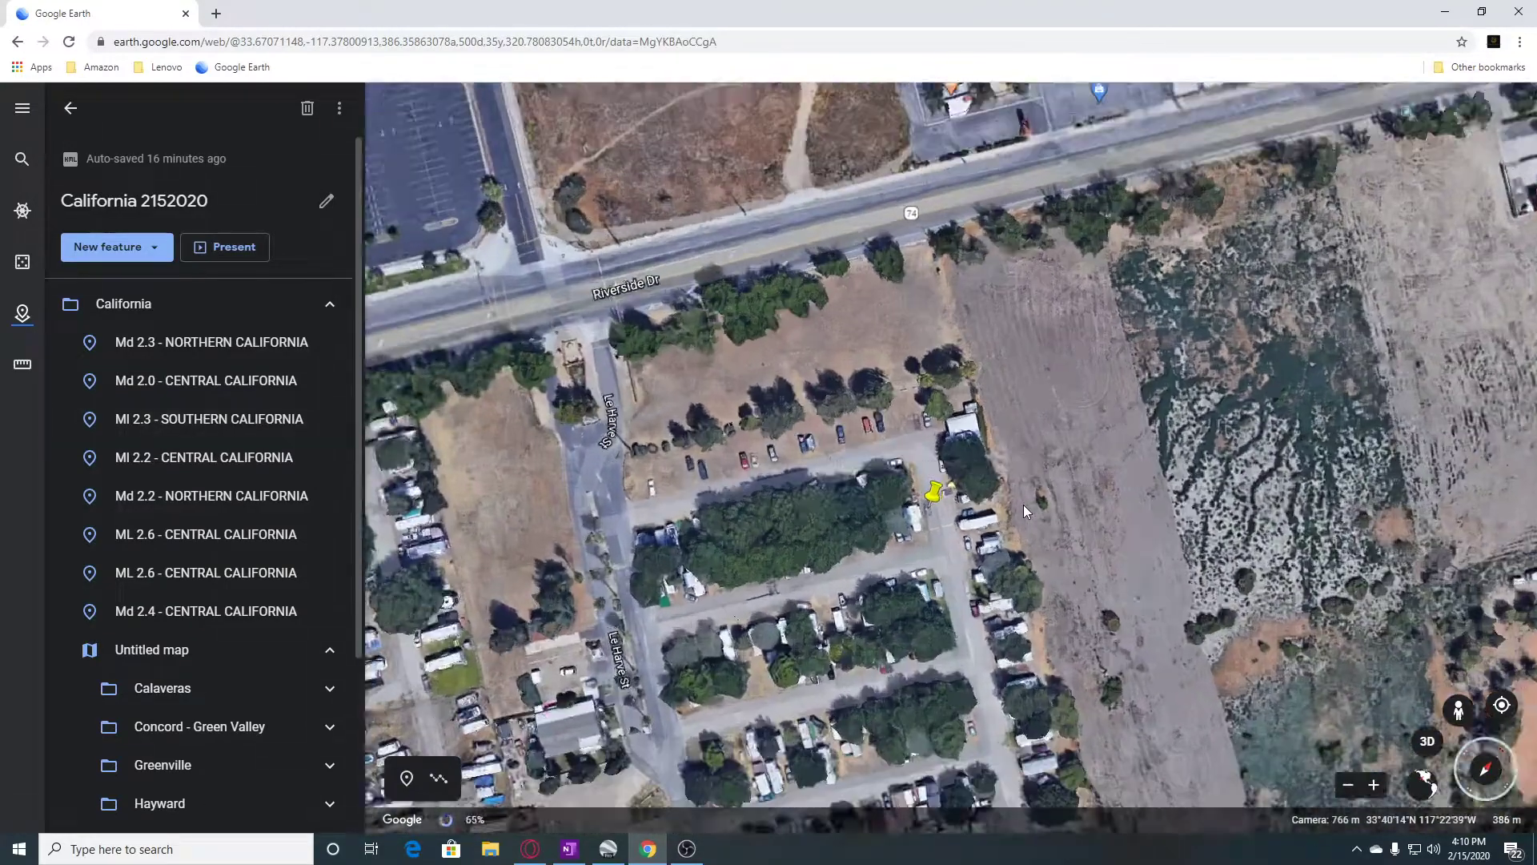
{"action": "scroll", "coordinate": [1024, 511], "scroll_direction": "down", "scroll_amount": 1}
{"action": "scroll", "coordinate": [1023, 510], "scroll_direction": "down", "scroll_amount": 1}
{"action": "scroll", "coordinate": [1024, 510], "scroll_direction": "down", "scroll_amount": 1}
{"action": "scroll", "coordinate": [1024, 511], "scroll_direction": "down", "scroll_amount": 1}
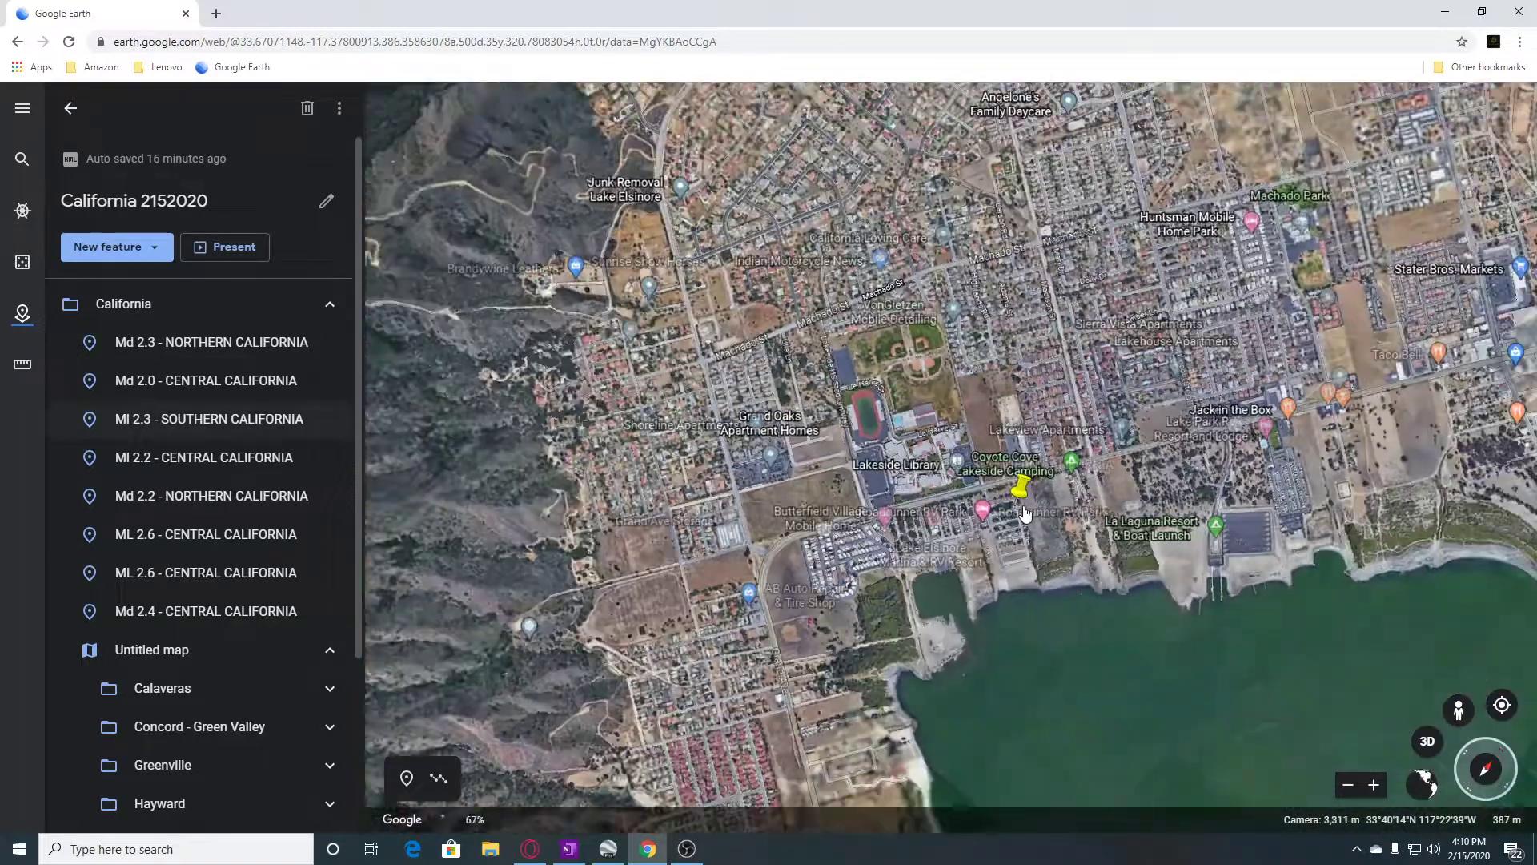
{"action": "scroll", "coordinate": [1024, 511], "scroll_direction": "down", "scroll_amount": 1}
{"action": "scroll", "coordinate": [1024, 510], "scroll_direction": "down", "scroll_amount": 1}
{"action": "scroll", "coordinate": [1023, 511], "scroll_direction": "down", "scroll_amount": 1}
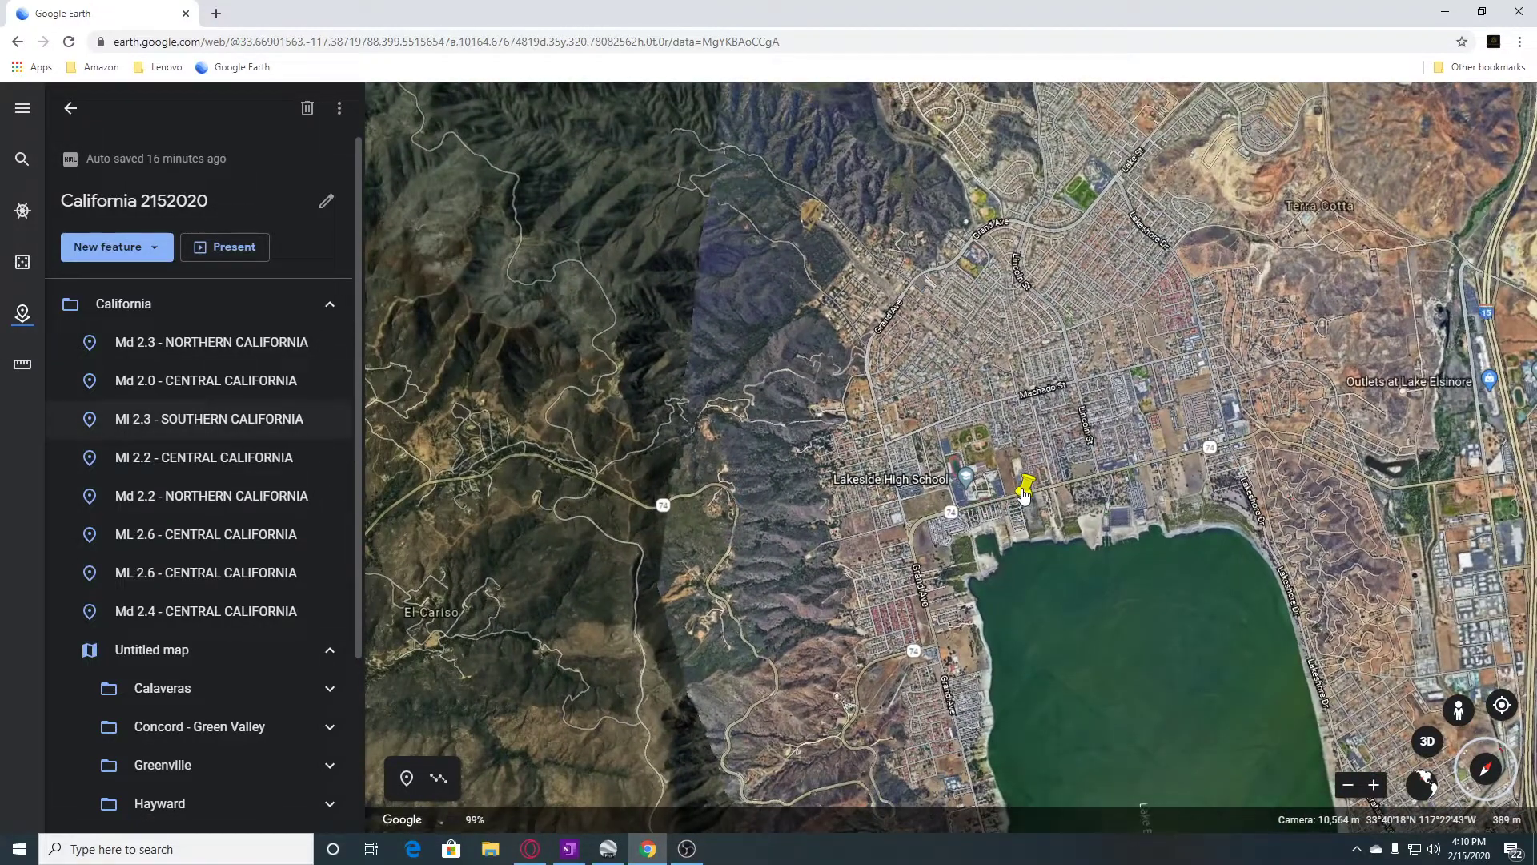
Fly to the Md 2.0 Central California quake from the project sidebar
{"action": "left_click", "coordinate": [155, 381]}
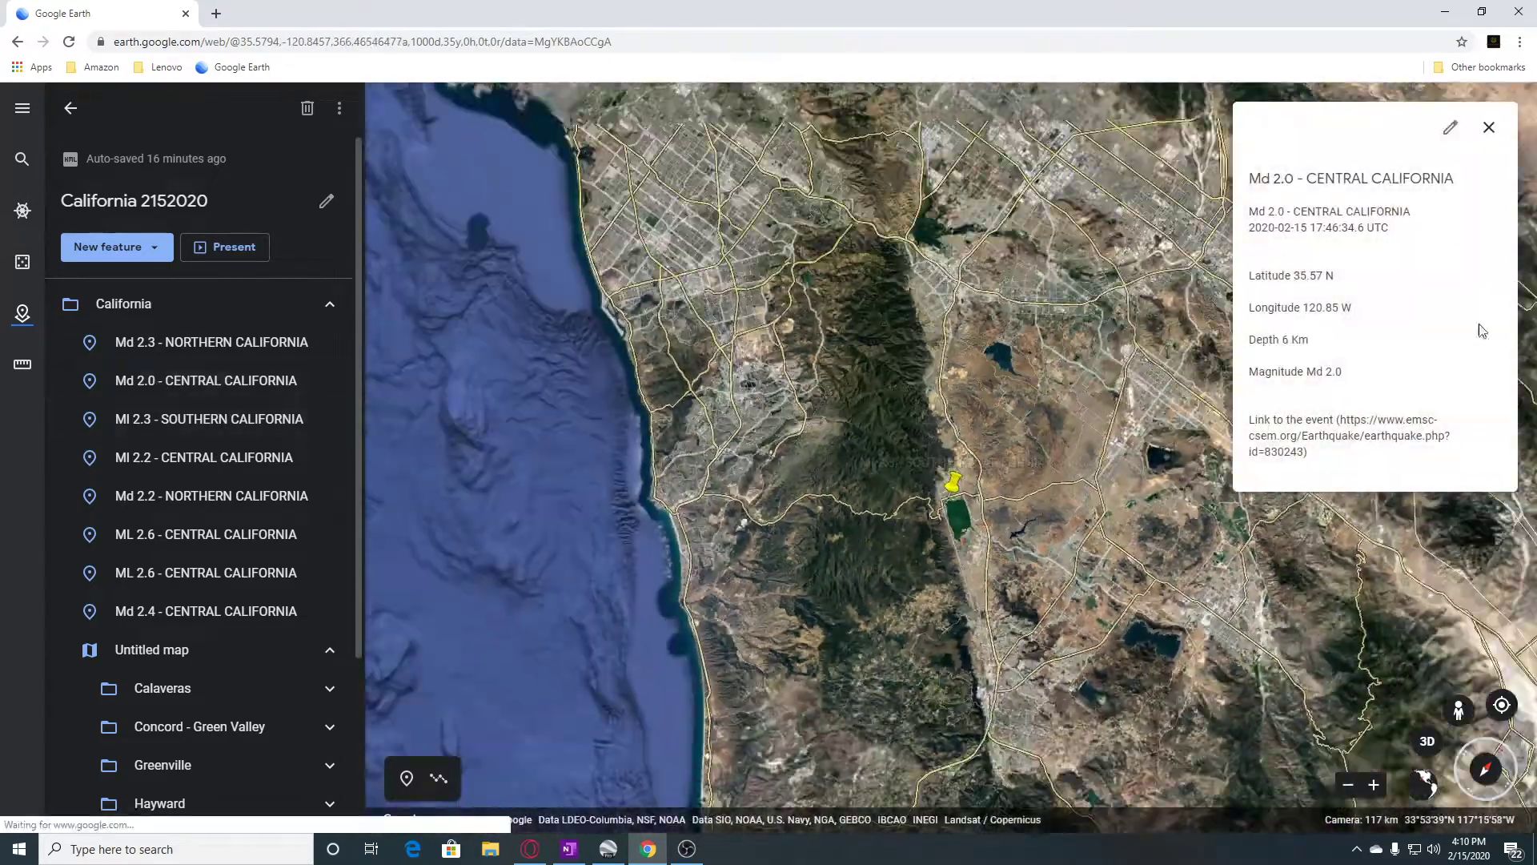
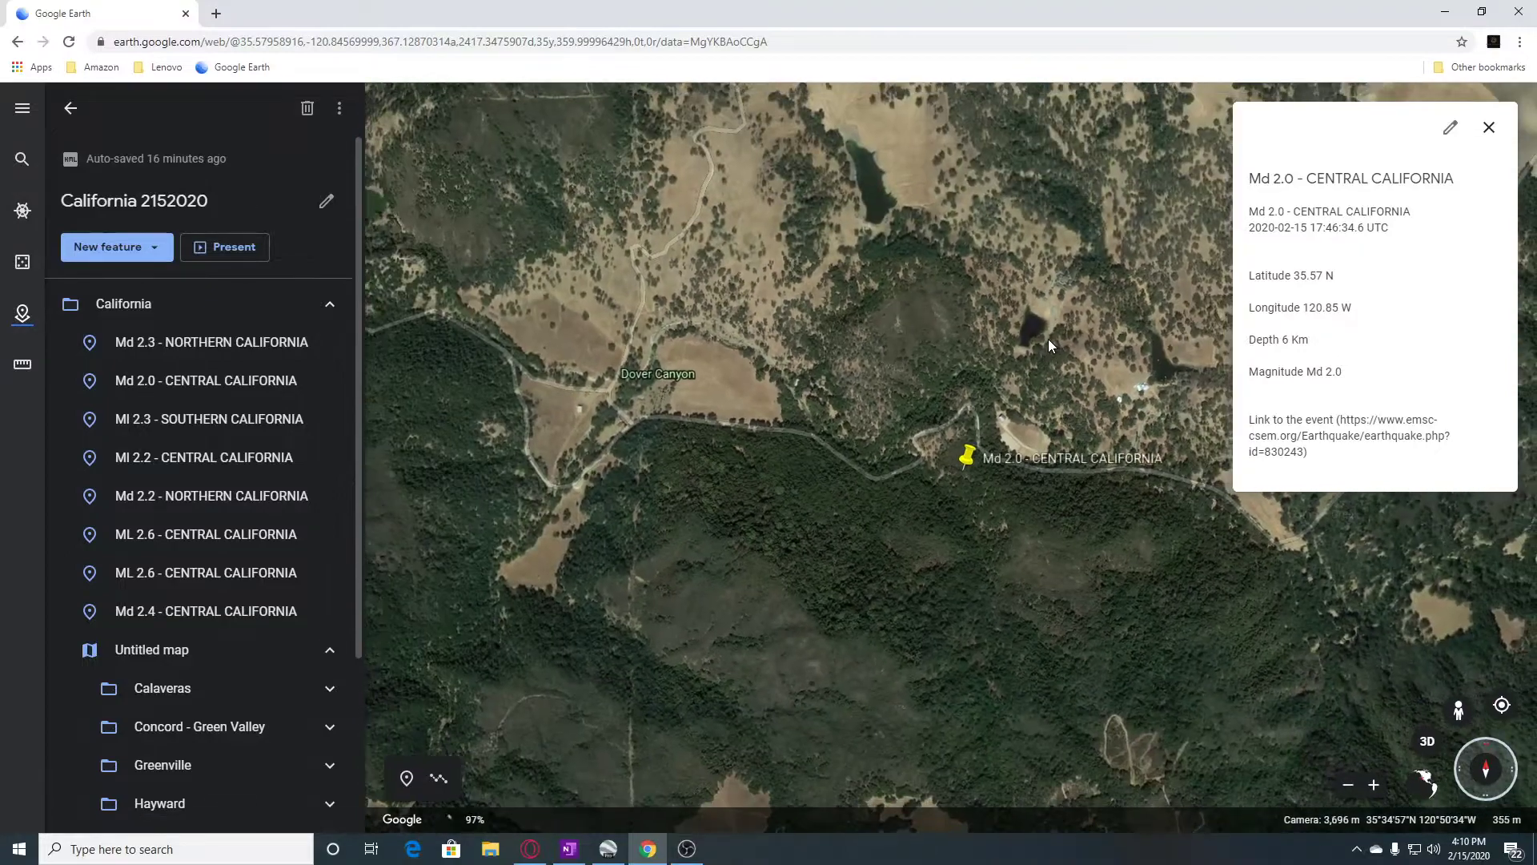
{"action": "scroll", "coordinate": [1049, 339], "scroll_direction": "up", "scroll_amount": 5}
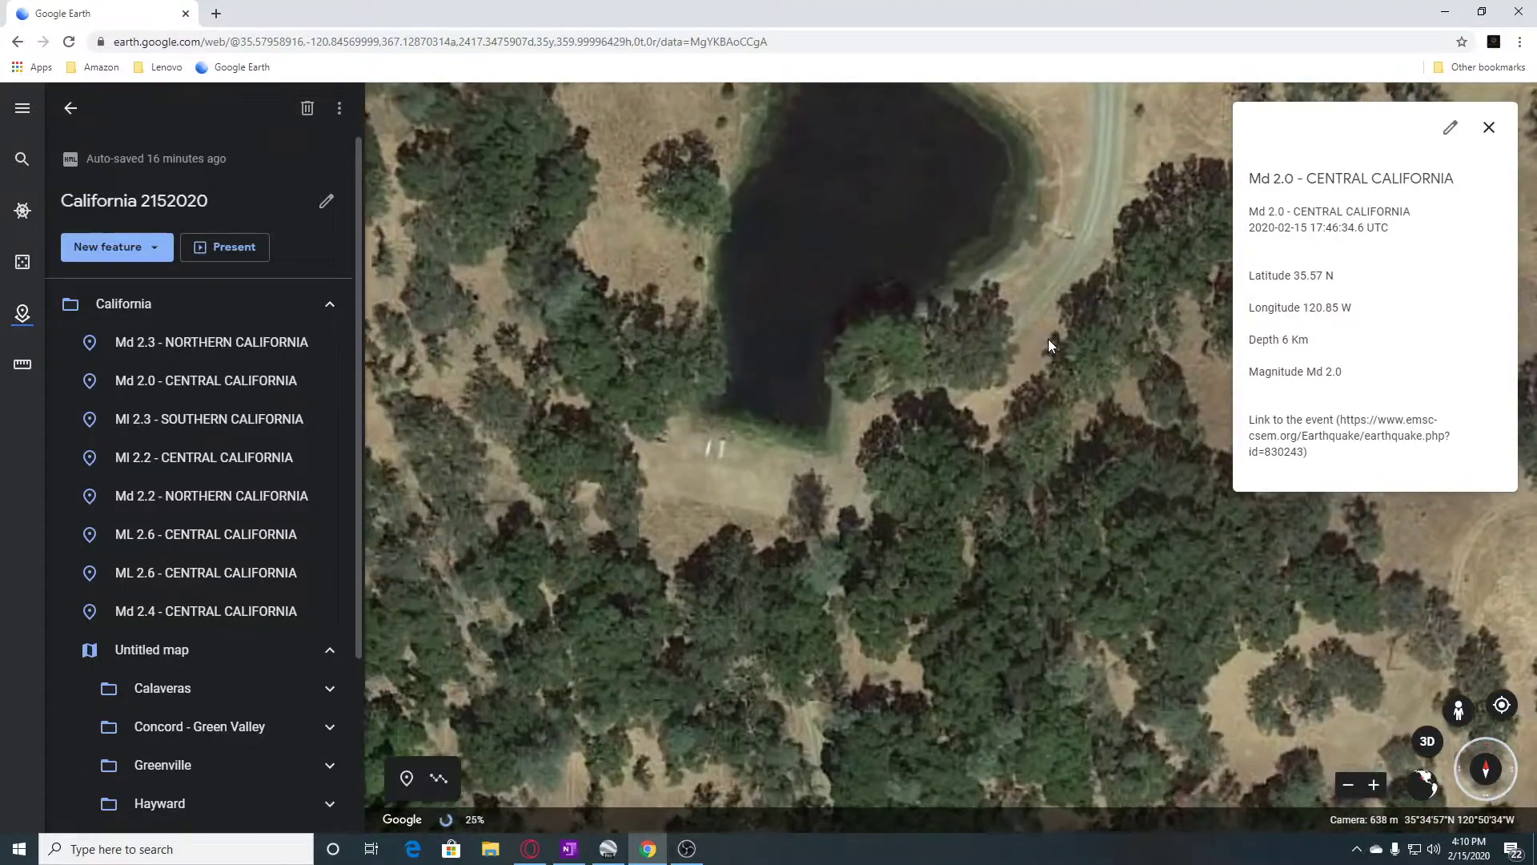
{"action": "scroll", "coordinate": [1049, 339], "scroll_direction": "down", "scroll_amount": 4}
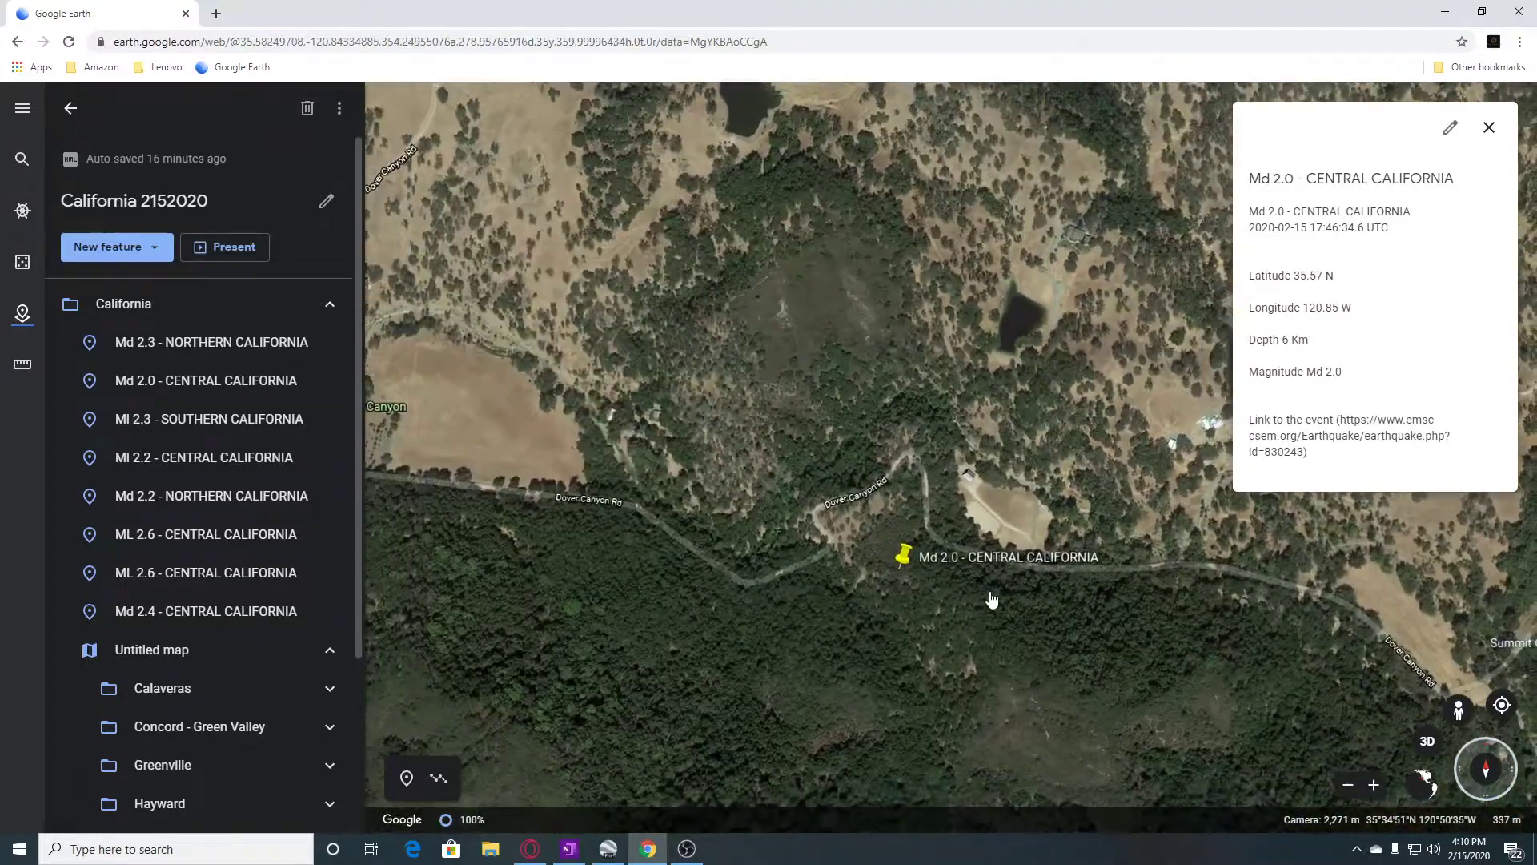
Pan around the Md 2.0 Central California placemark and tilt the map into 3D perspective
{"action": "left_click_drag", "start_coordinate": [992, 599], "coordinate": [974, 421]}
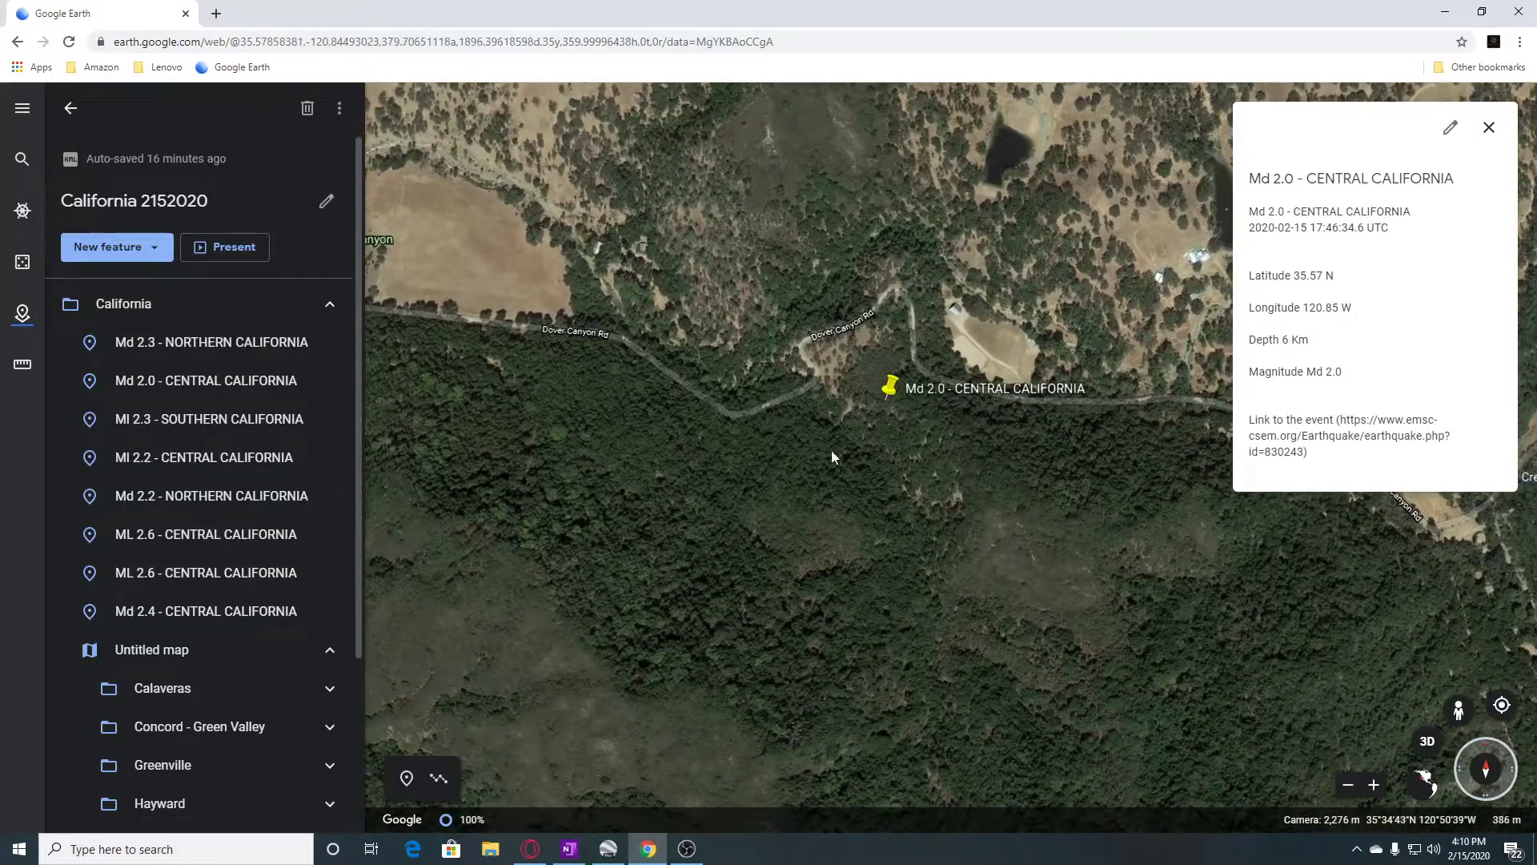
{"action": "left_click", "coordinate": [1427, 742]}
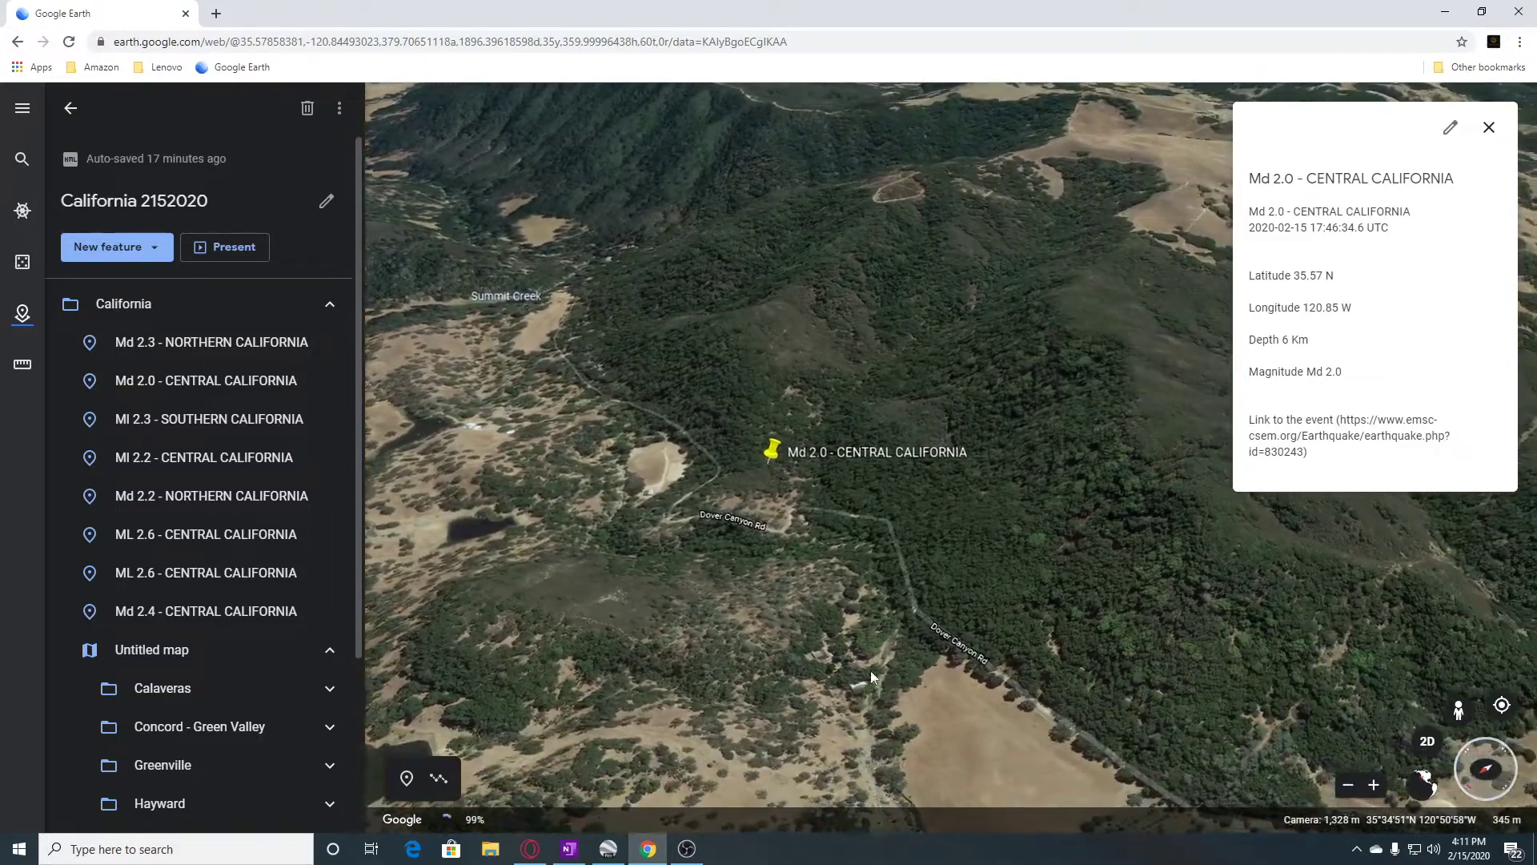
{"action": "scroll", "coordinate": [864, 696], "scroll_direction": "up", "scroll_amount": 3}
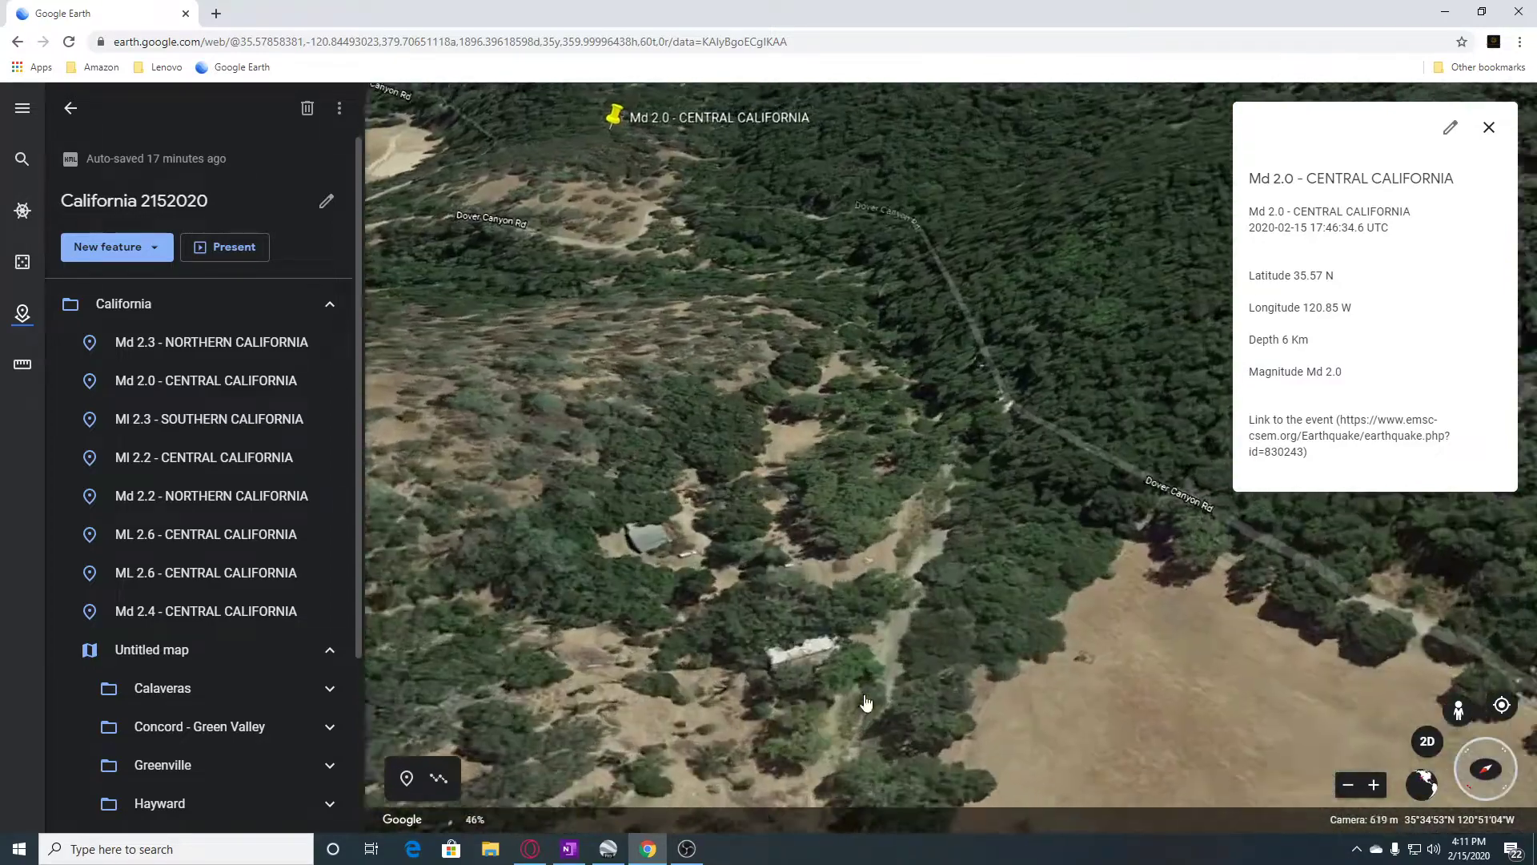
{"action": "scroll", "coordinate": [864, 694], "scroll_direction": "down", "scroll_amount": 3}
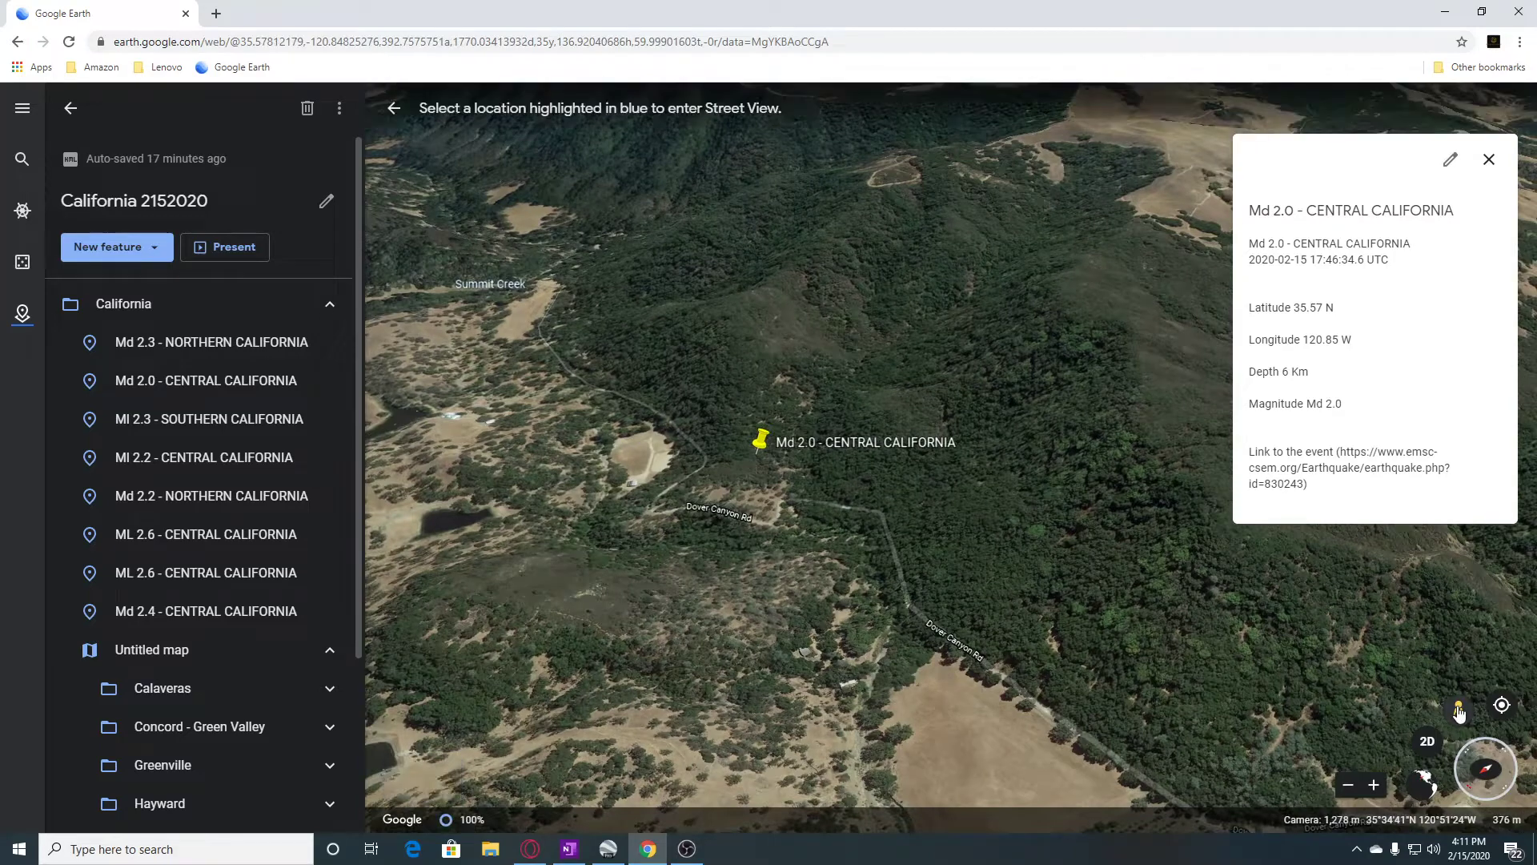
Return to a flat top-down view and pan toward the terrain north and north-east of the Md 2.0 placemark
{"action": "left_click", "coordinate": [1428, 744]}
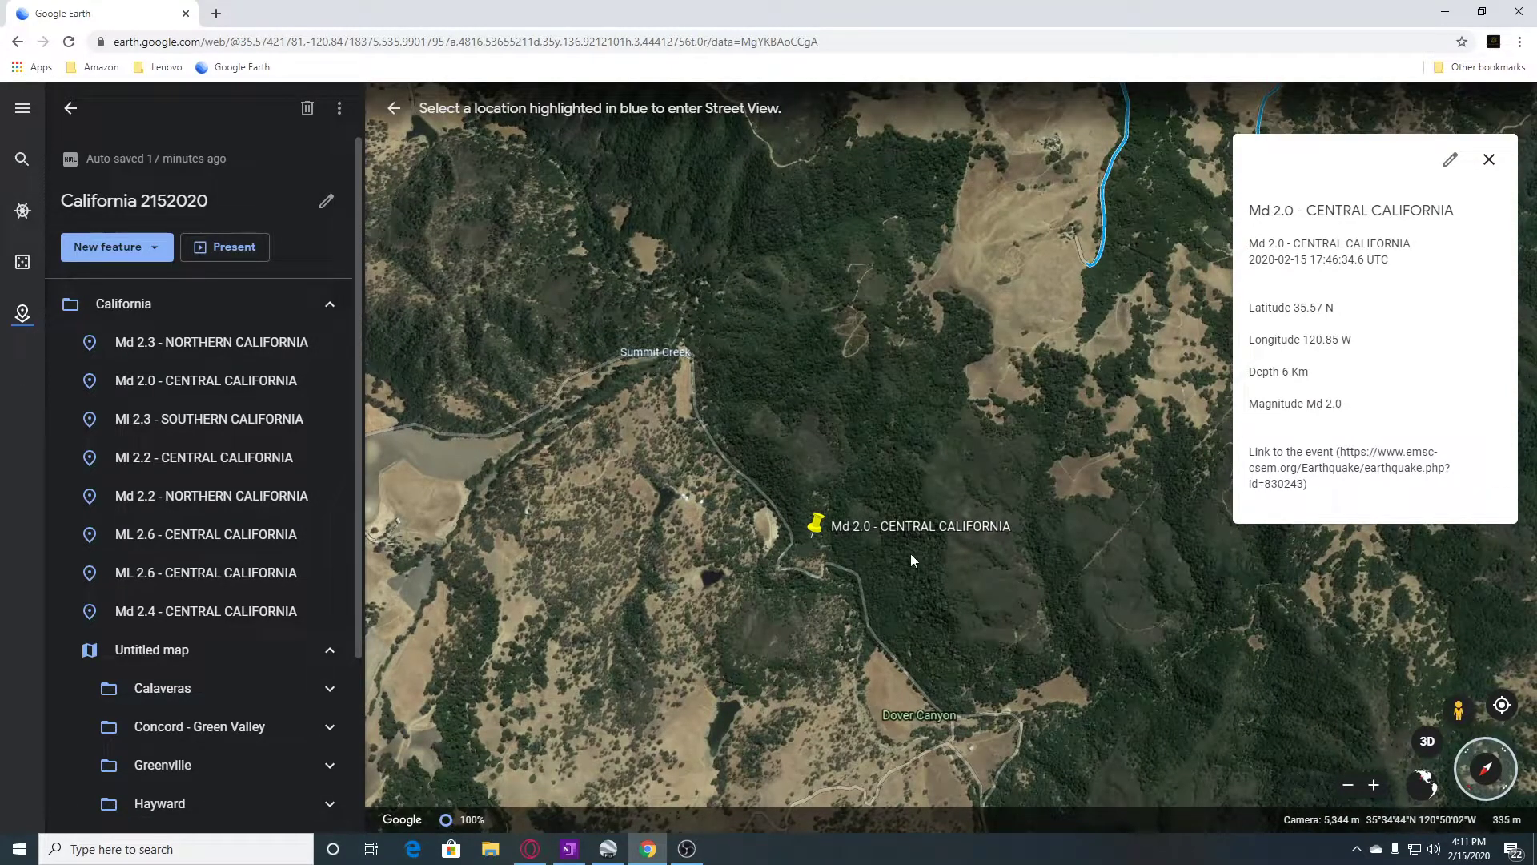
{"action": "mouse_move", "coordinate": [866, 618]}
{"action": "left_mouse_down"}
{"action": "mouse_move", "coordinate": [805, 496]}
{"action": "mouse_move", "coordinate": [913, 793]}
{"action": "left_mouse_up"}
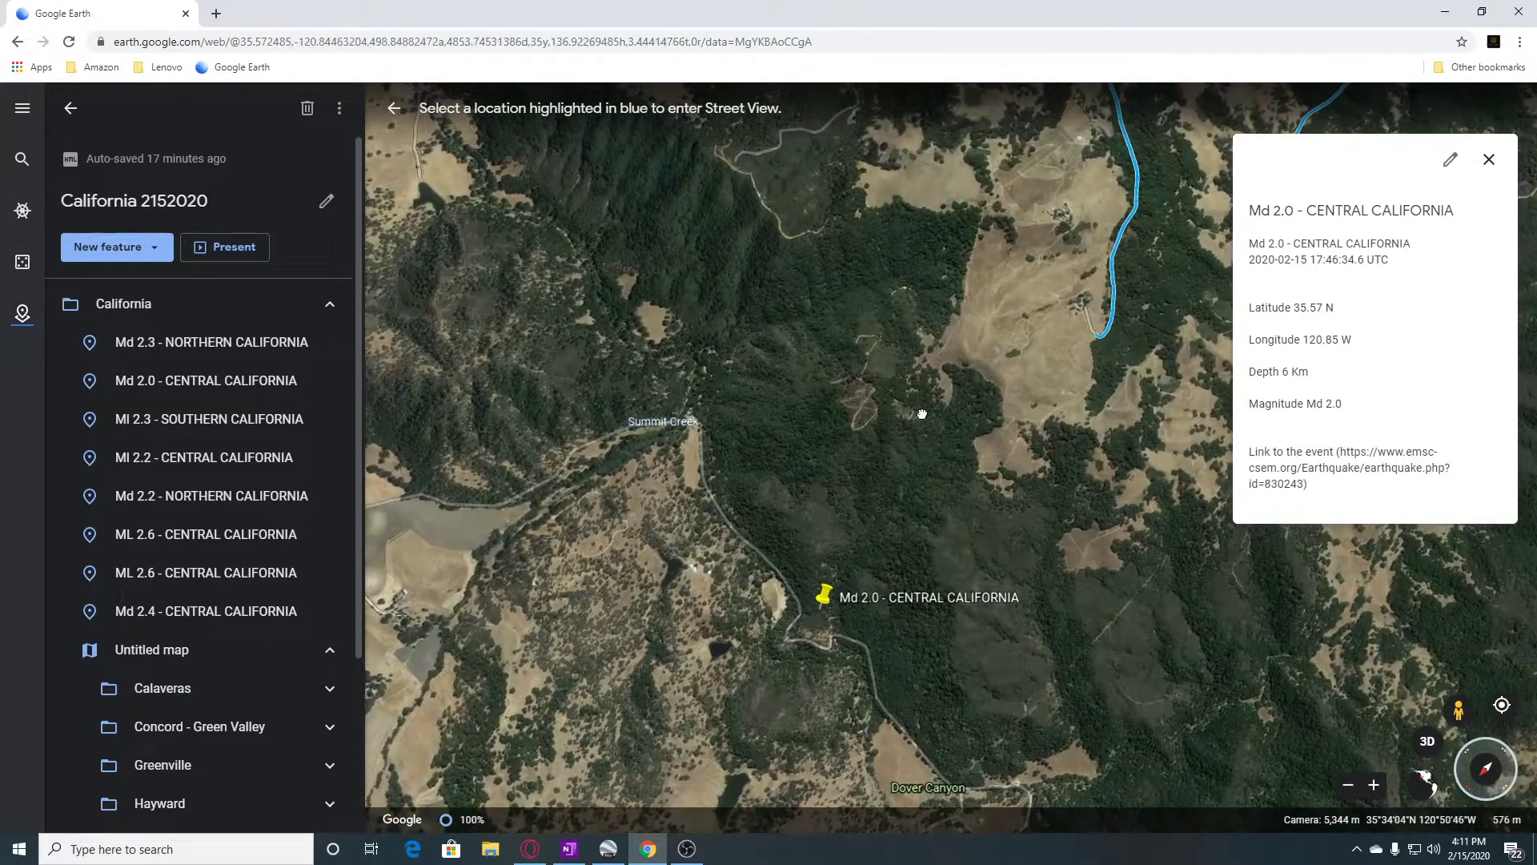
{"action": "left_click_drag", "start_coordinate": [921, 415], "coordinate": [645, 514]}
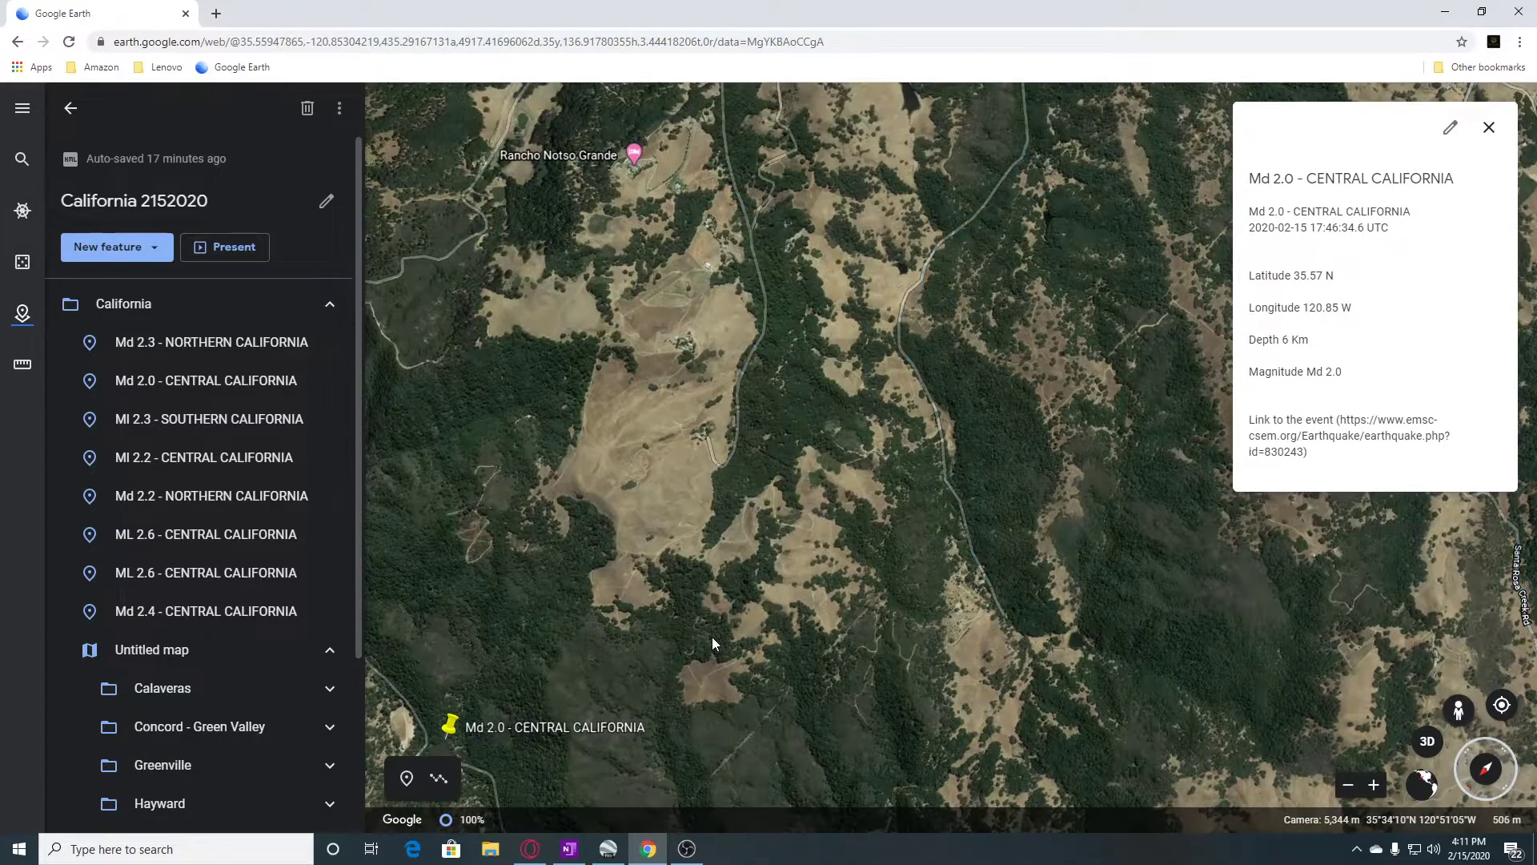
{"action": "scroll", "coordinate": [713, 636], "scroll_direction": "down", "scroll_amount": 5}
{"action": "scroll", "coordinate": [713, 645], "scroll_direction": "down", "scroll_amount": 2}
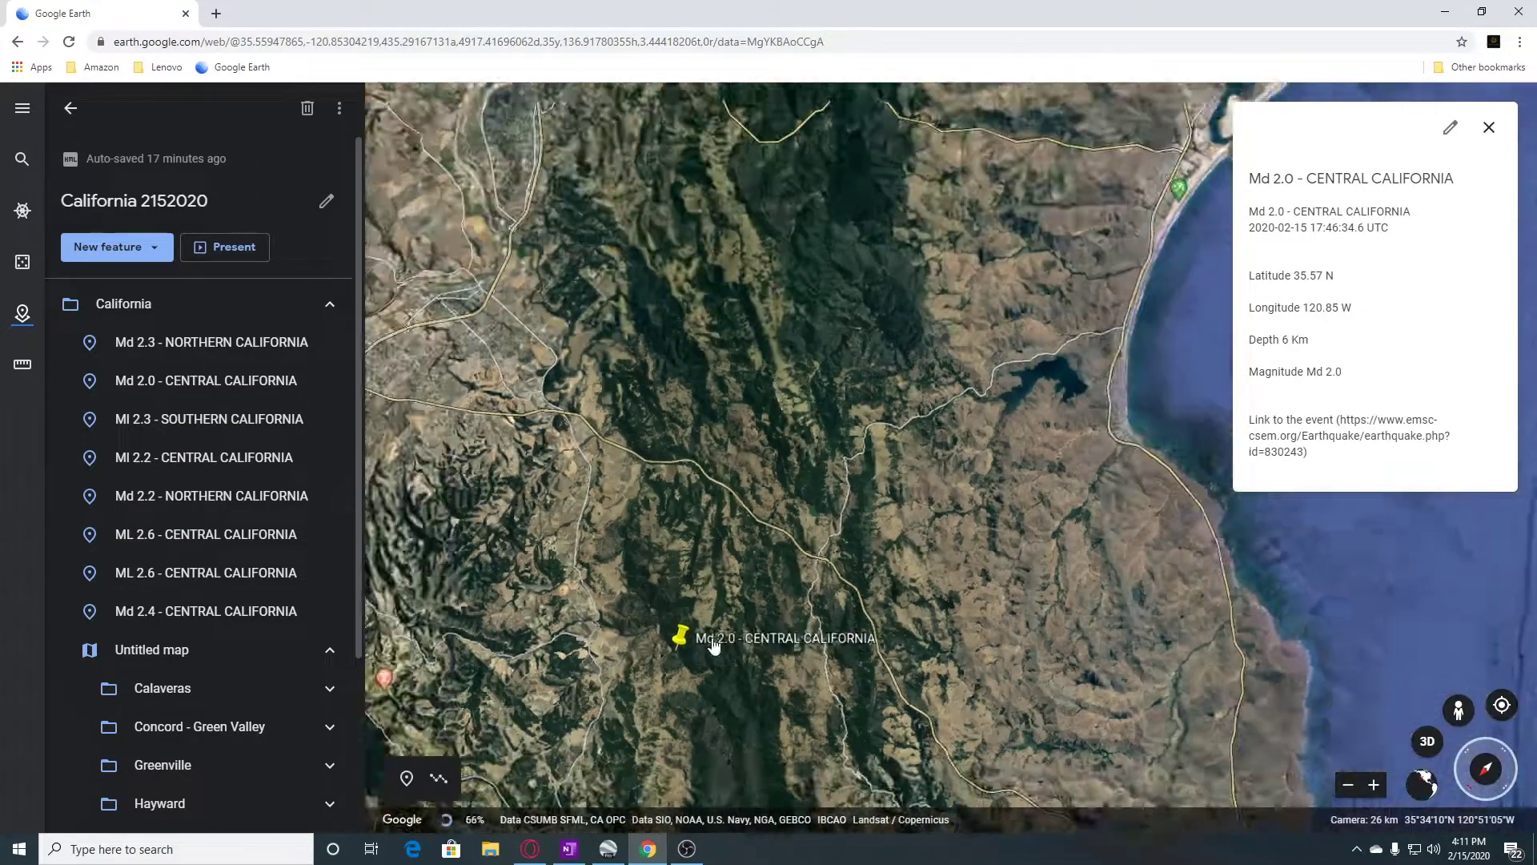
Fly to the Md 2.3 - NORTHERN CALIFORNIA placemark and tilt its hills and river into 3D
{"action": "left_click", "coordinate": [183, 346]}
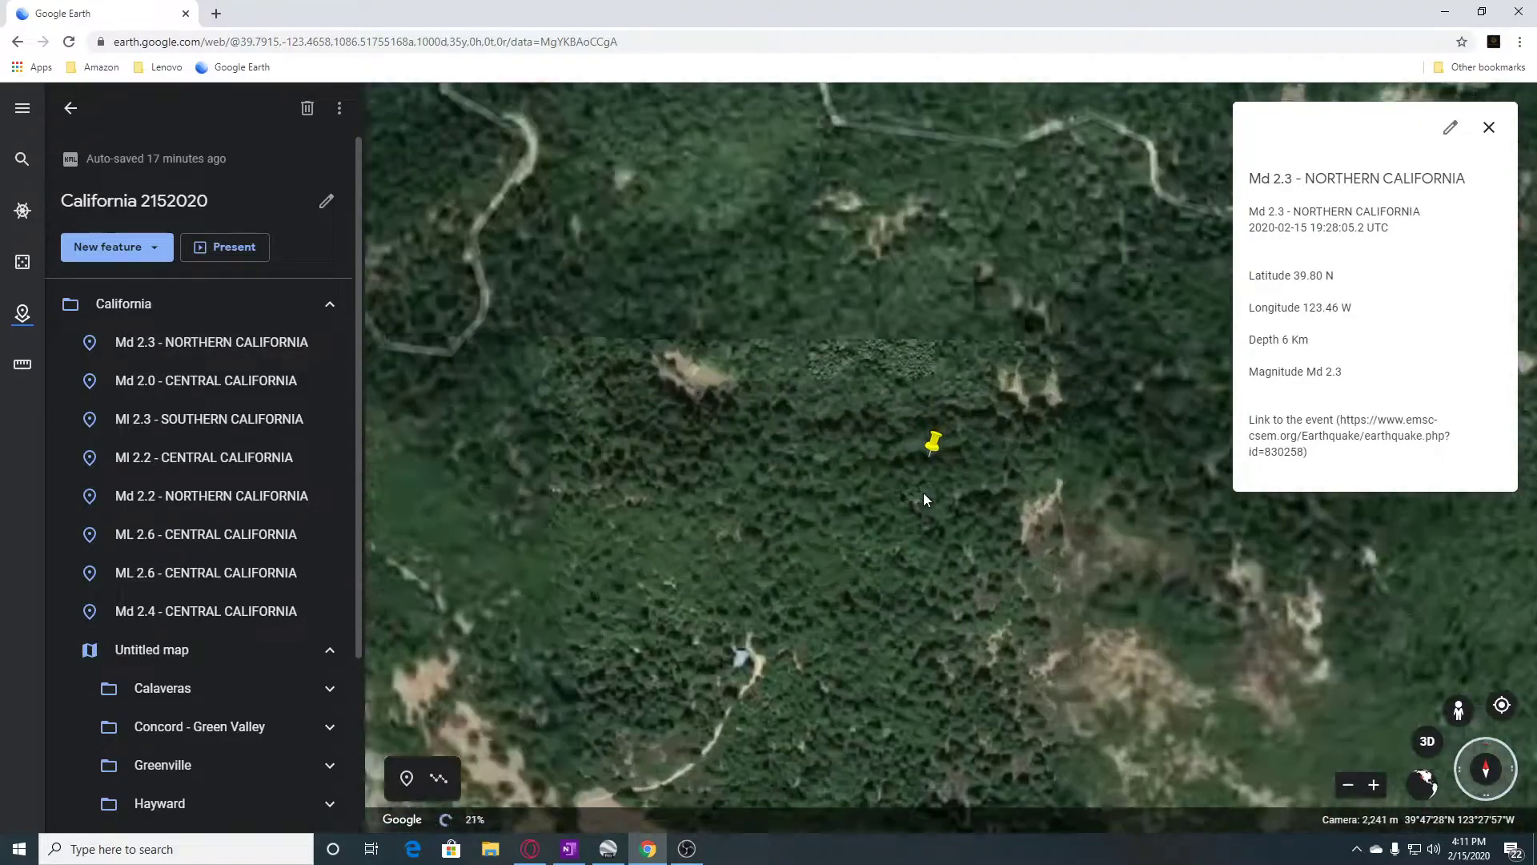
{"action": "scroll", "coordinate": [924, 493], "scroll_direction": "down", "scroll_amount": 3}
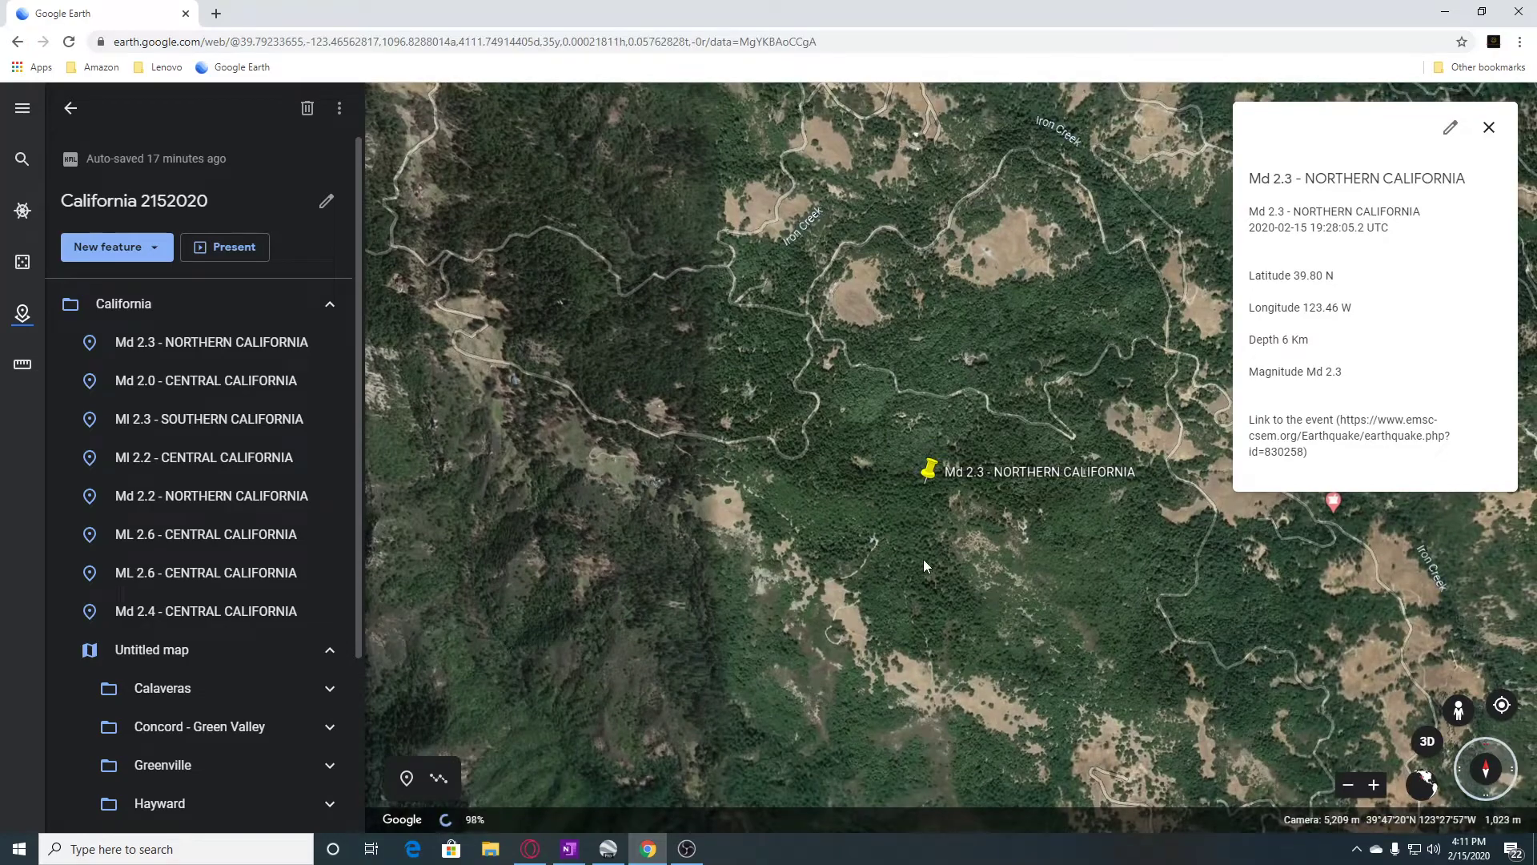
{"action": "scroll", "coordinate": [924, 559], "scroll_direction": "up", "scroll_amount": 3}
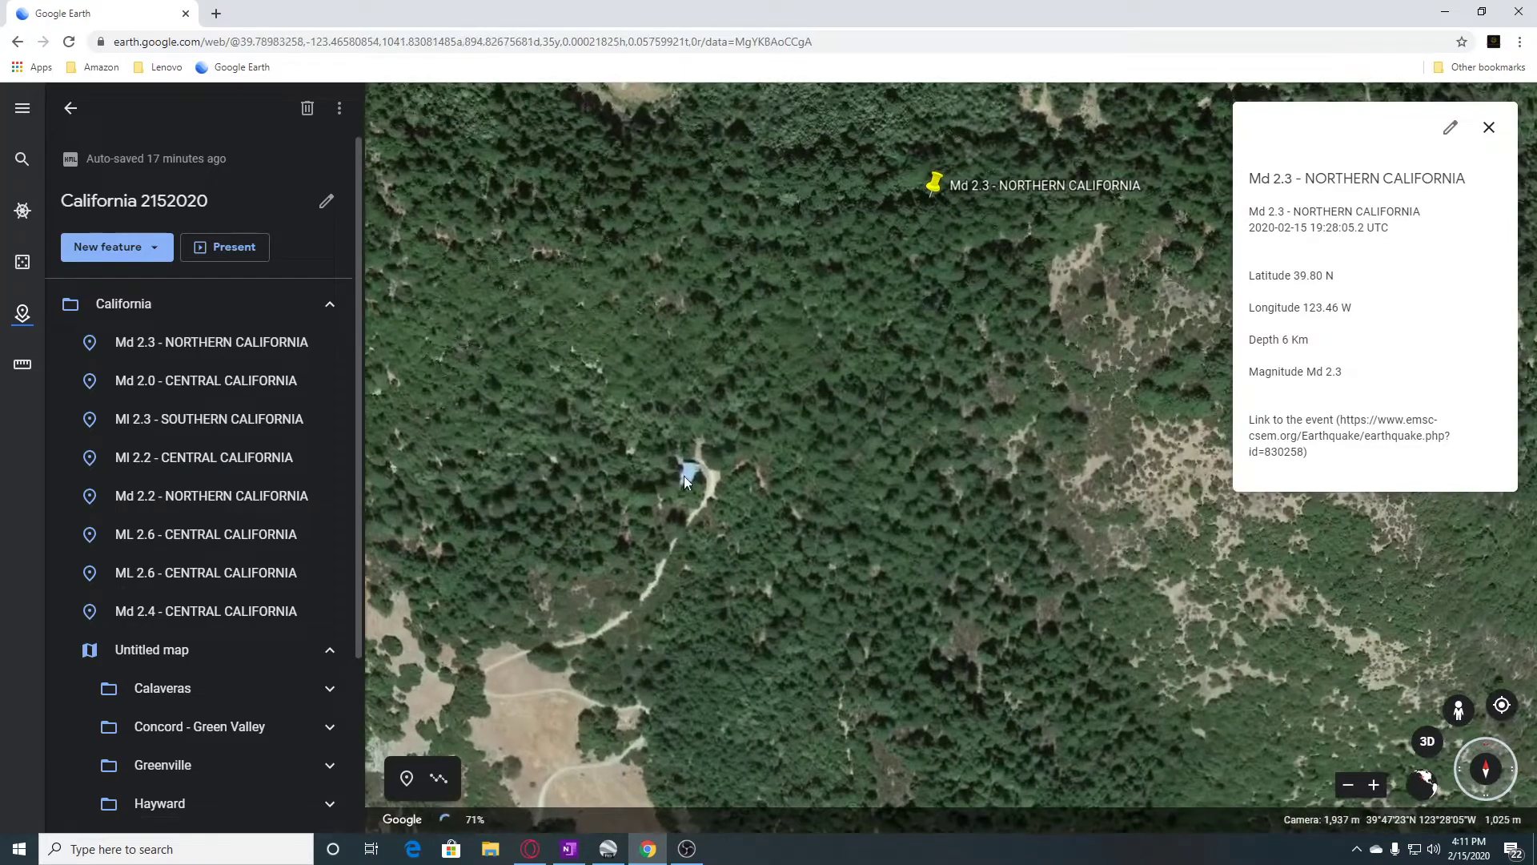
{"action": "scroll", "coordinate": [683, 475], "scroll_direction": "up", "scroll_amount": 1}
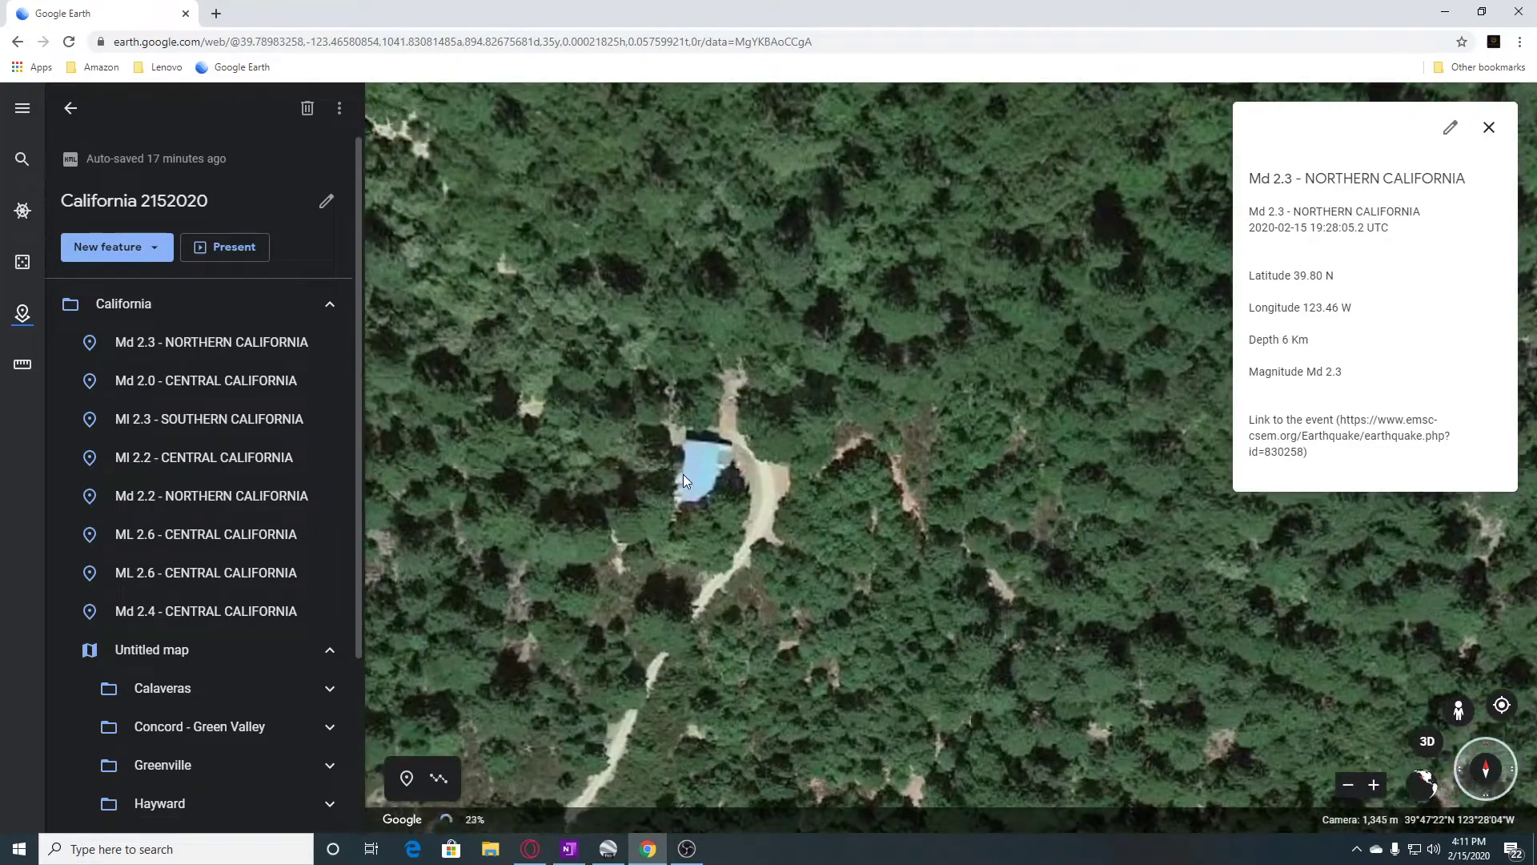
{"action": "scroll", "coordinate": [683, 475], "scroll_direction": "down", "scroll_amount": 2}
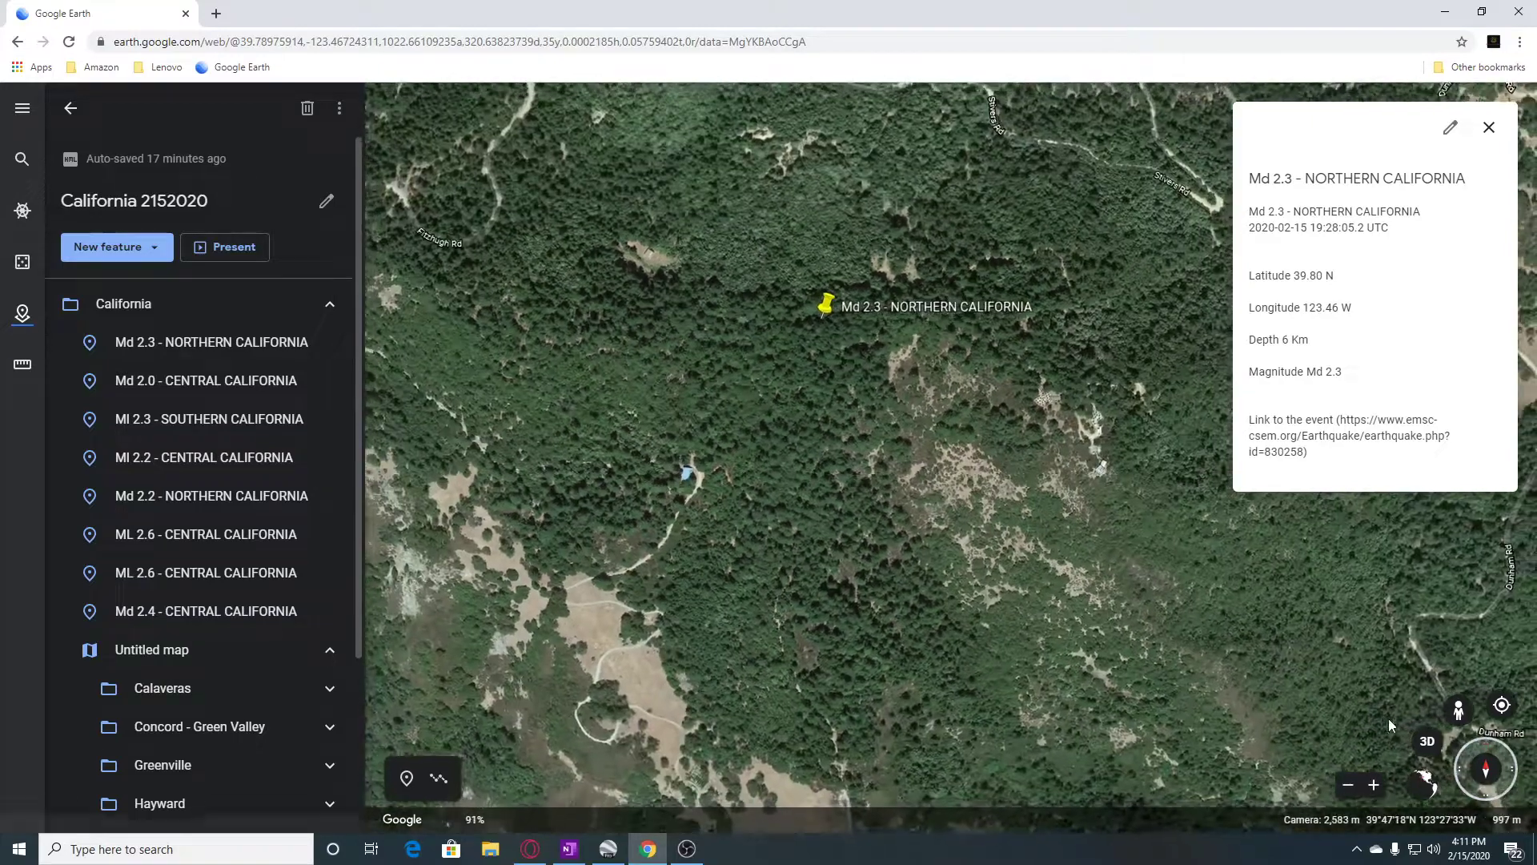
{"action": "left_click", "coordinate": [1428, 743]}
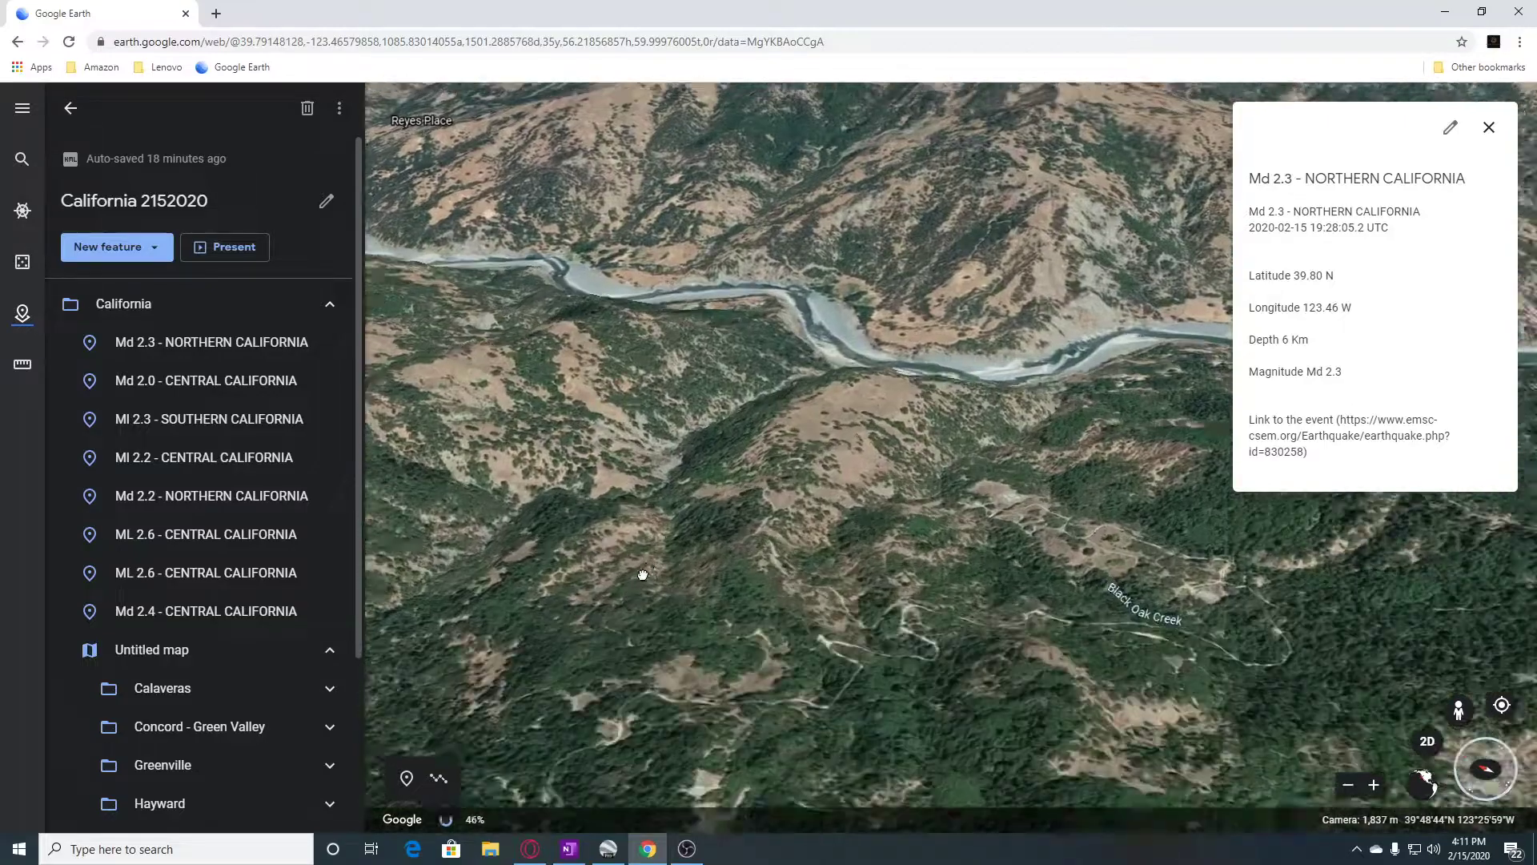
Explore the ridges near the river and Stivers Rd in 3D, then return to a flat top-down view
{"action": "left_click_drag", "start_coordinate": [642, 575], "coordinate": [747, 180]}
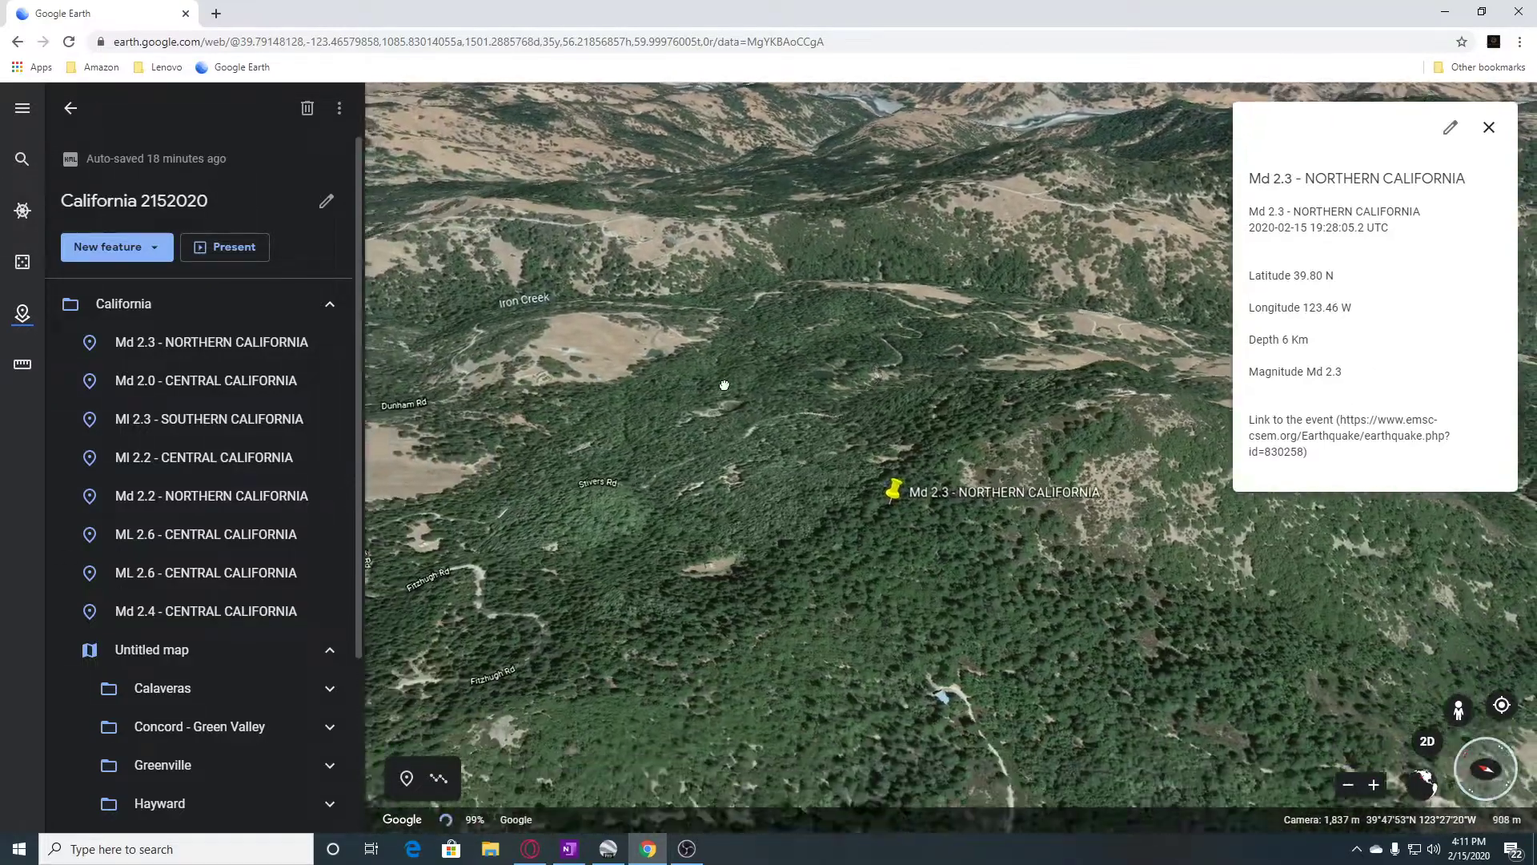
{"action": "left_click_drag", "start_coordinate": [724, 385], "coordinate": [817, 628]}
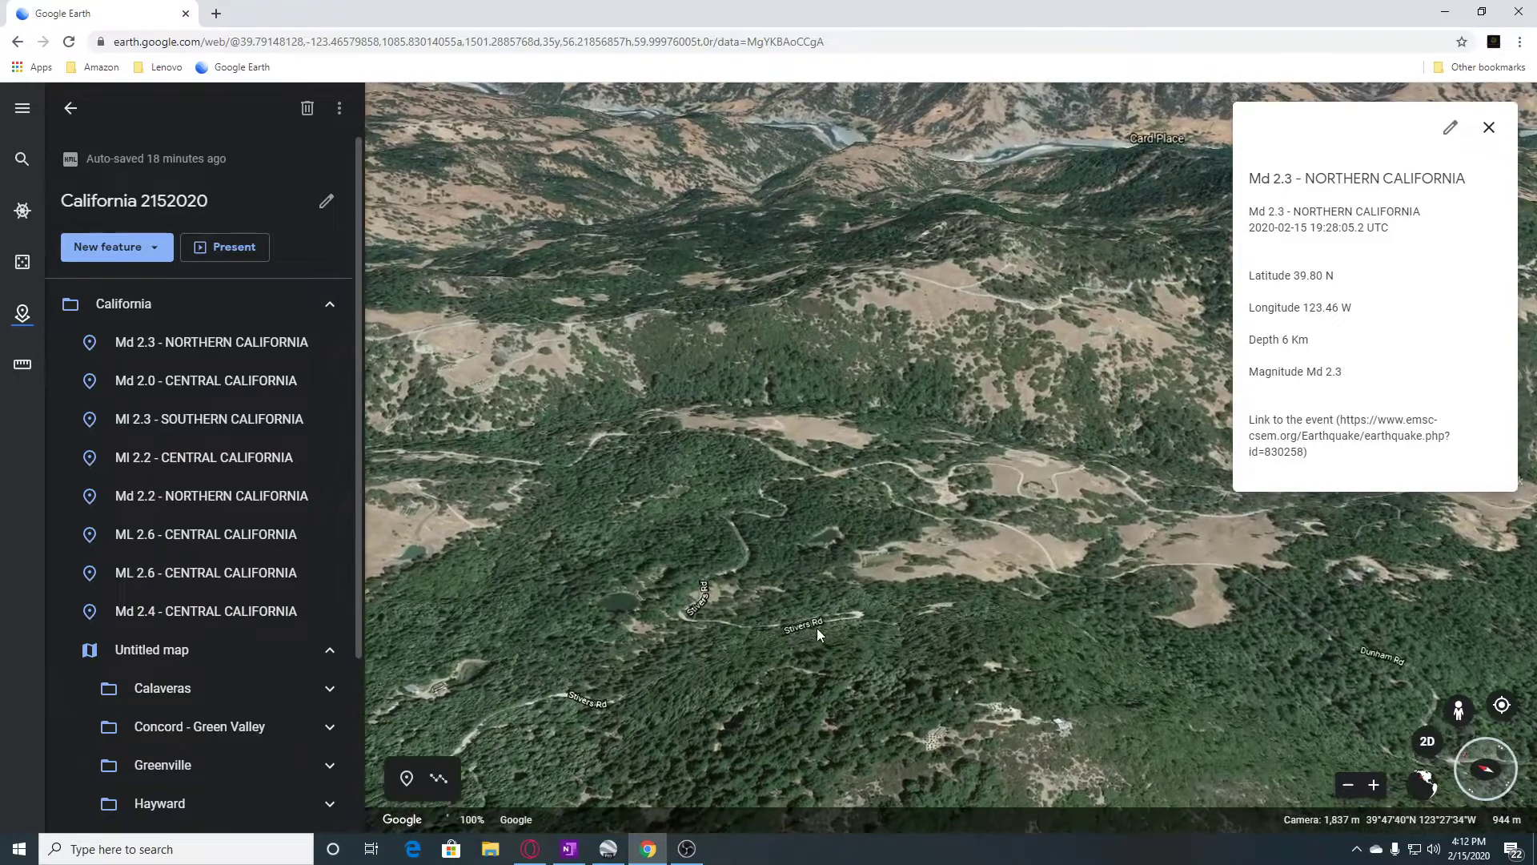
{"action": "scroll", "coordinate": [817, 628], "scroll_direction": "up", "scroll_amount": 3}
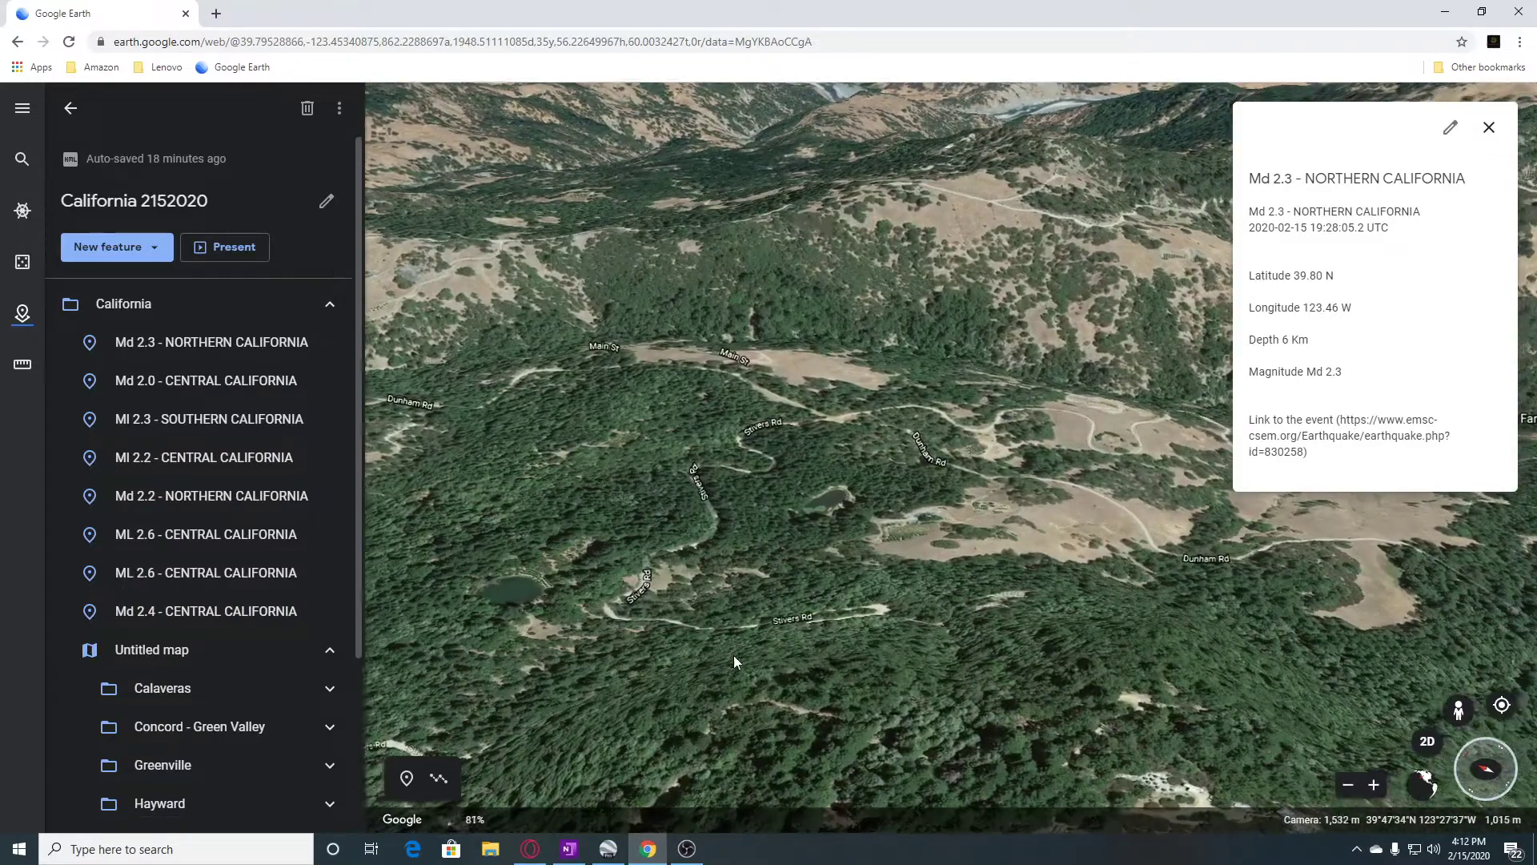
{"action": "scroll", "coordinate": [779, 643], "scroll_direction": "down", "scroll_amount": 3}
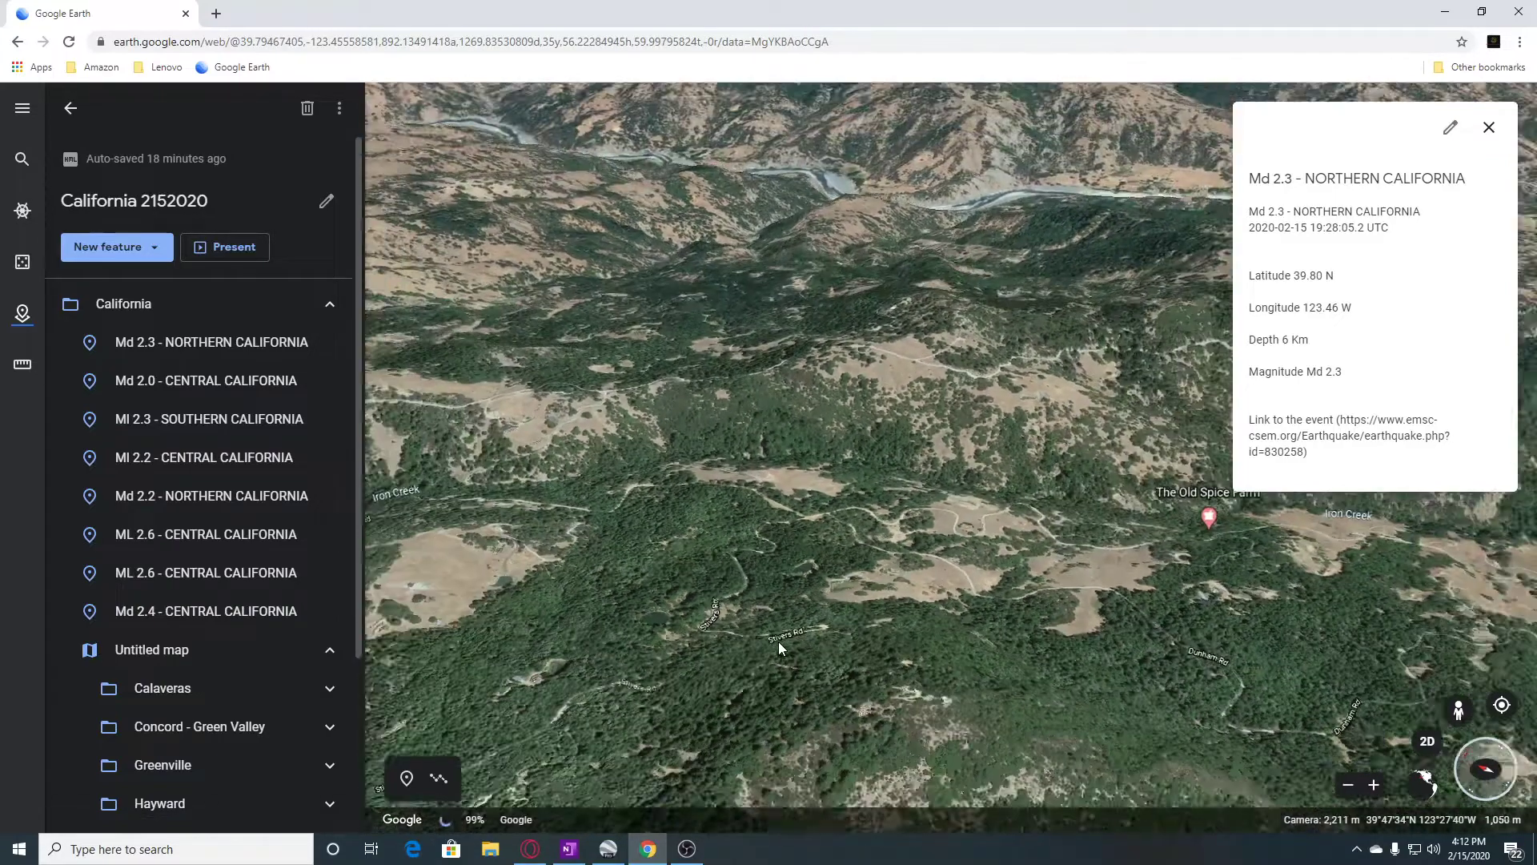
{"action": "scroll", "coordinate": [778, 649], "scroll_direction": "down", "scroll_amount": 2}
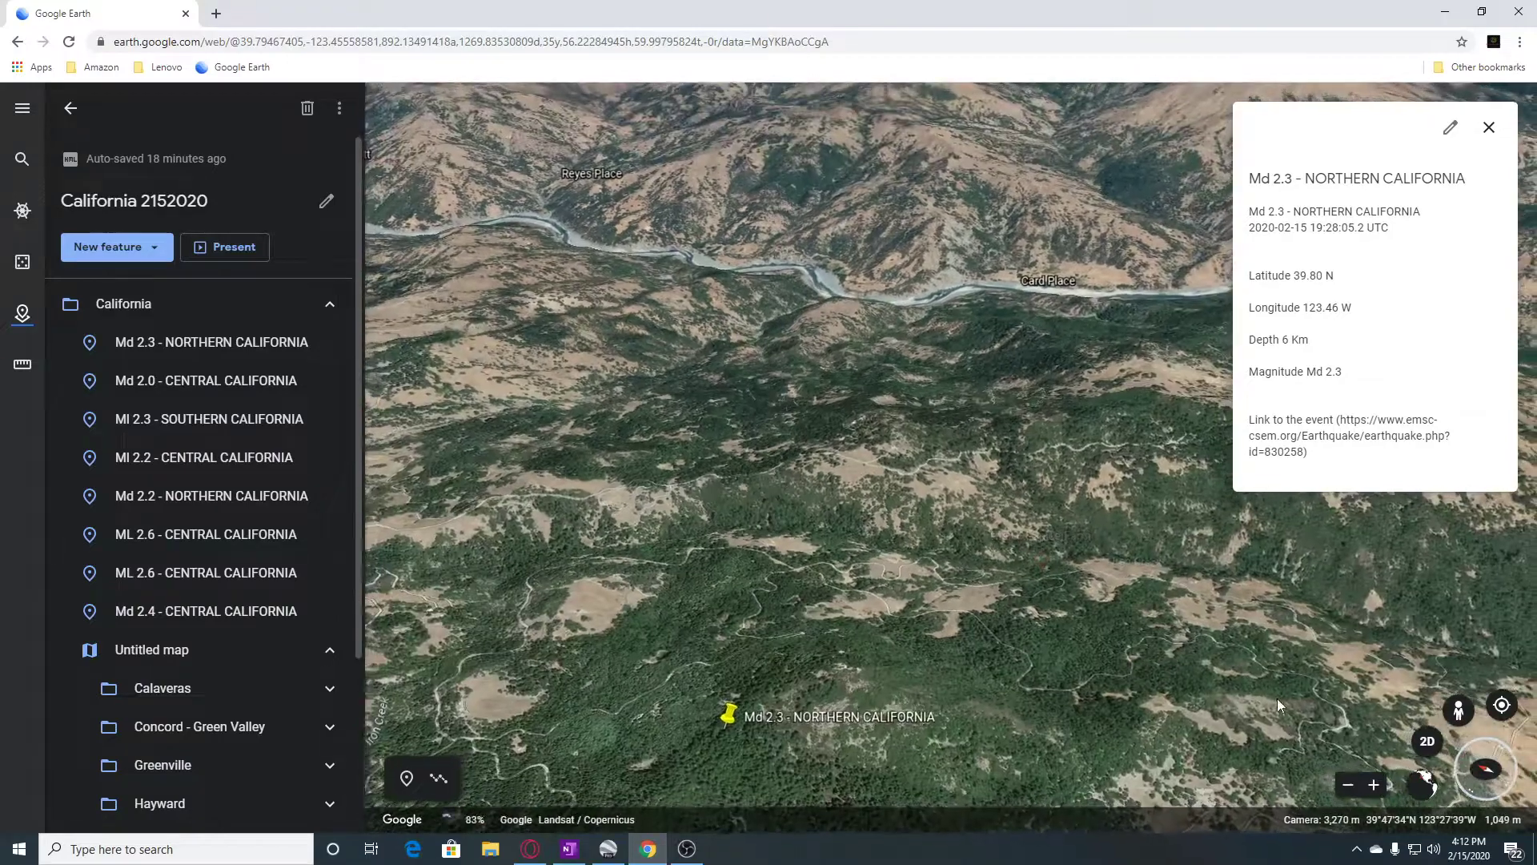
{"action": "left_click", "coordinate": [1427, 742]}
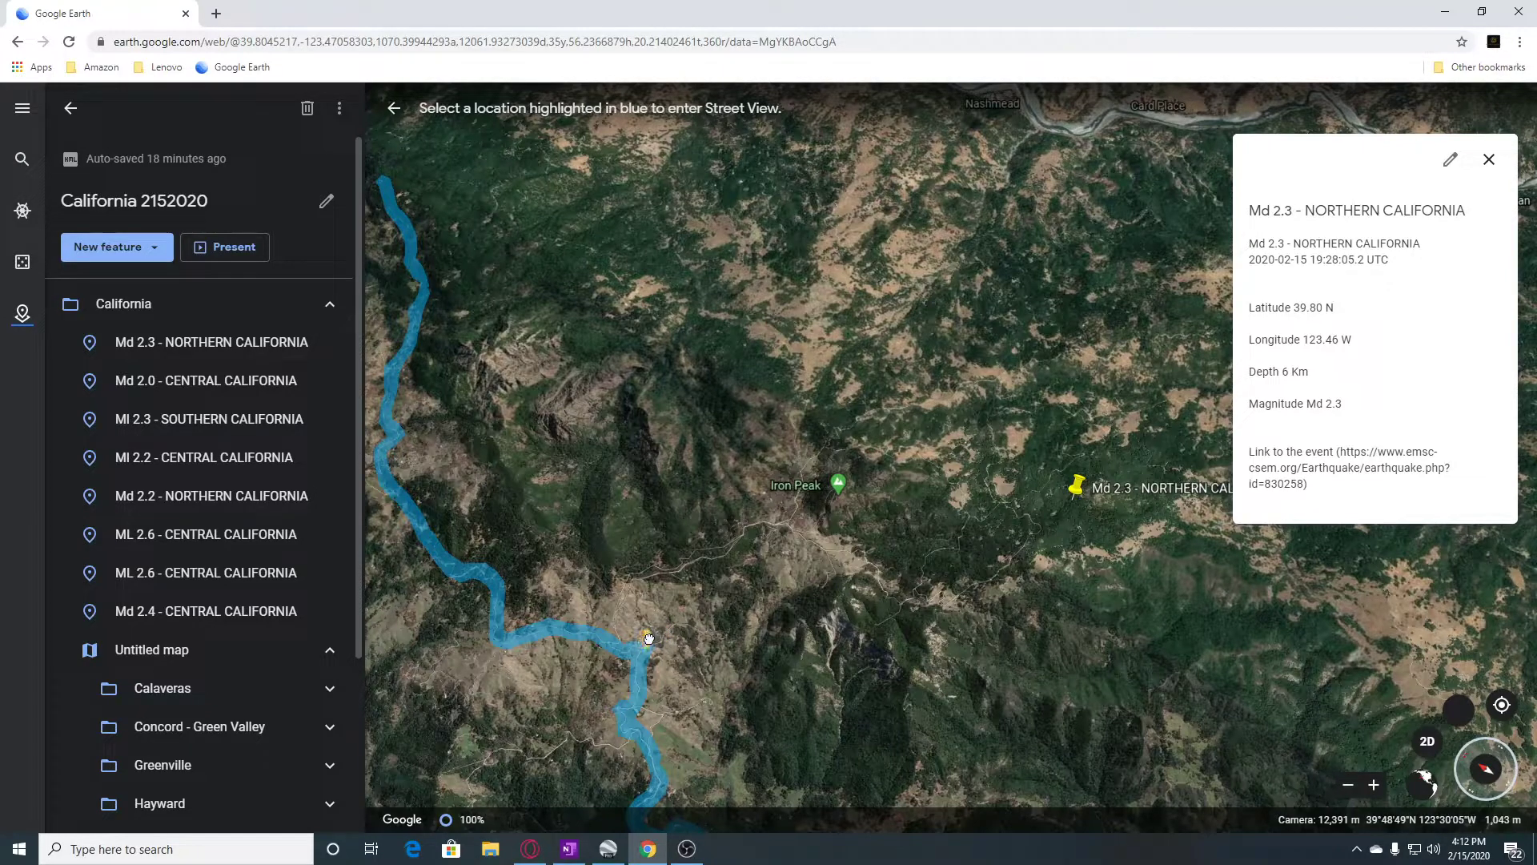
Enter Street View on Spyrock Rd and rotate the panorama across the field, hillside and forest
{"action": "left_click_drag", "start_coordinate": [648, 638], "coordinate": [649, 639]}
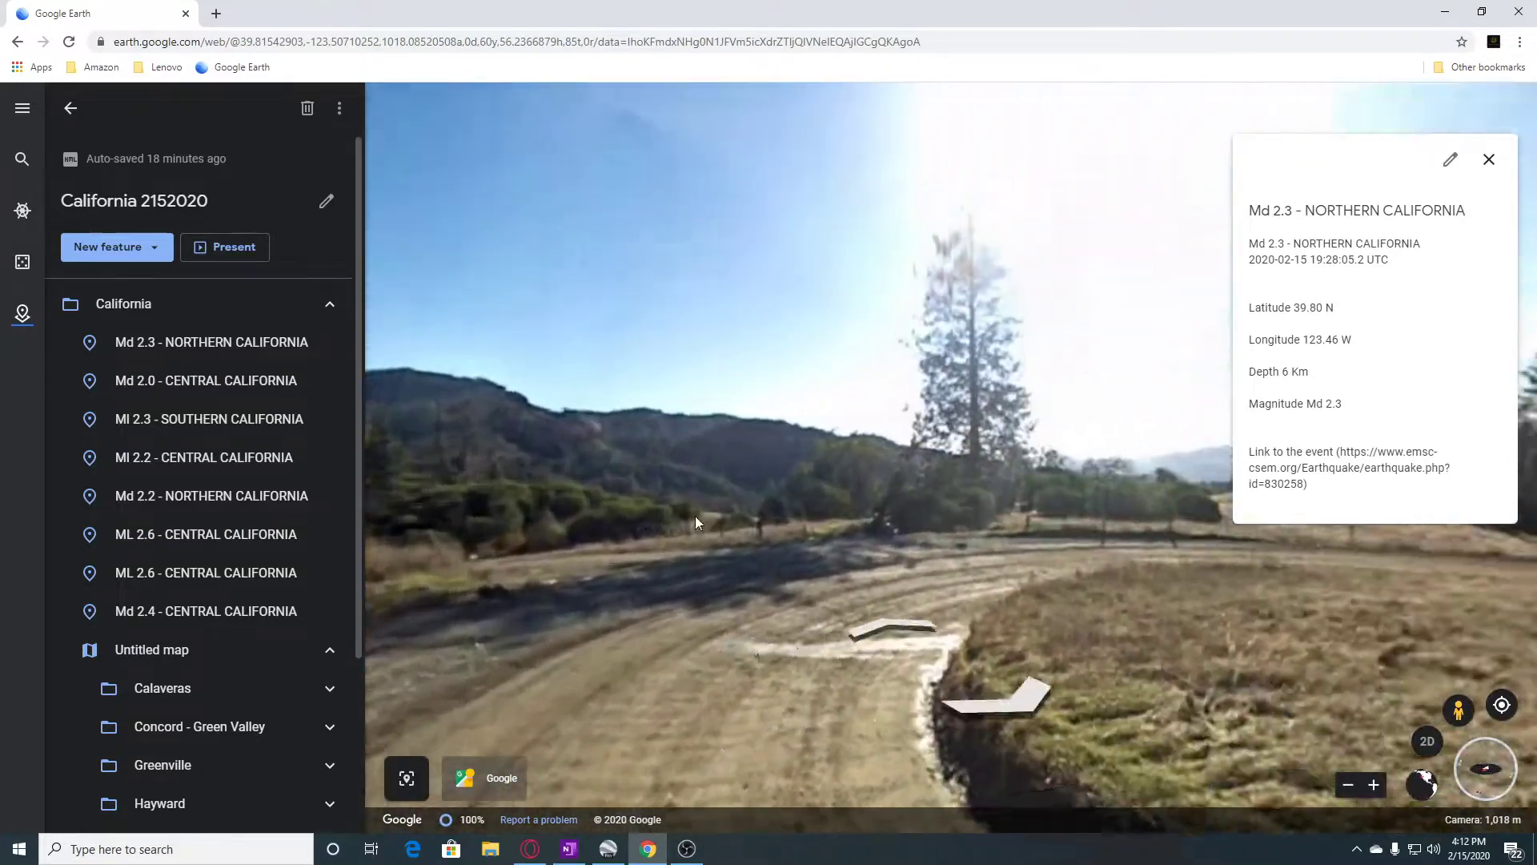
{"action": "mouse_move", "coordinate": [696, 520]}
{"action": "left_mouse_down"}
{"action": "mouse_move", "coordinate": [1094, 534]}
{"action": "mouse_move", "coordinate": [1159, 610]}
{"action": "mouse_move", "coordinate": [847, 477]}
{"action": "left_mouse_up"}
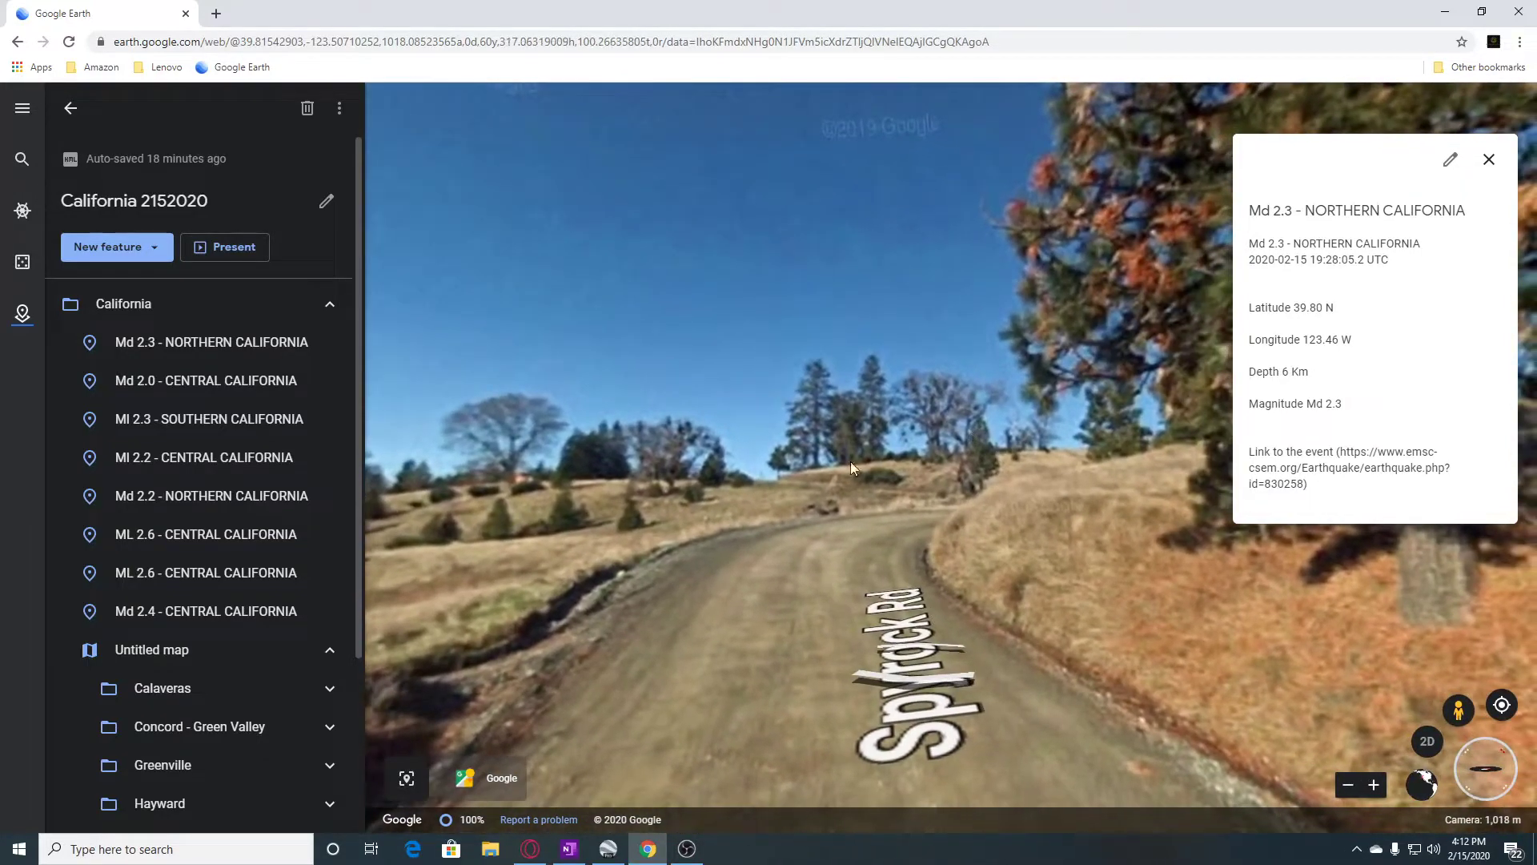
{"action": "left_click_drag", "start_coordinate": [553, 454], "coordinate": [842, 480]}
{"action": "left_click_drag", "start_coordinate": [545, 540], "coordinate": [993, 477]}
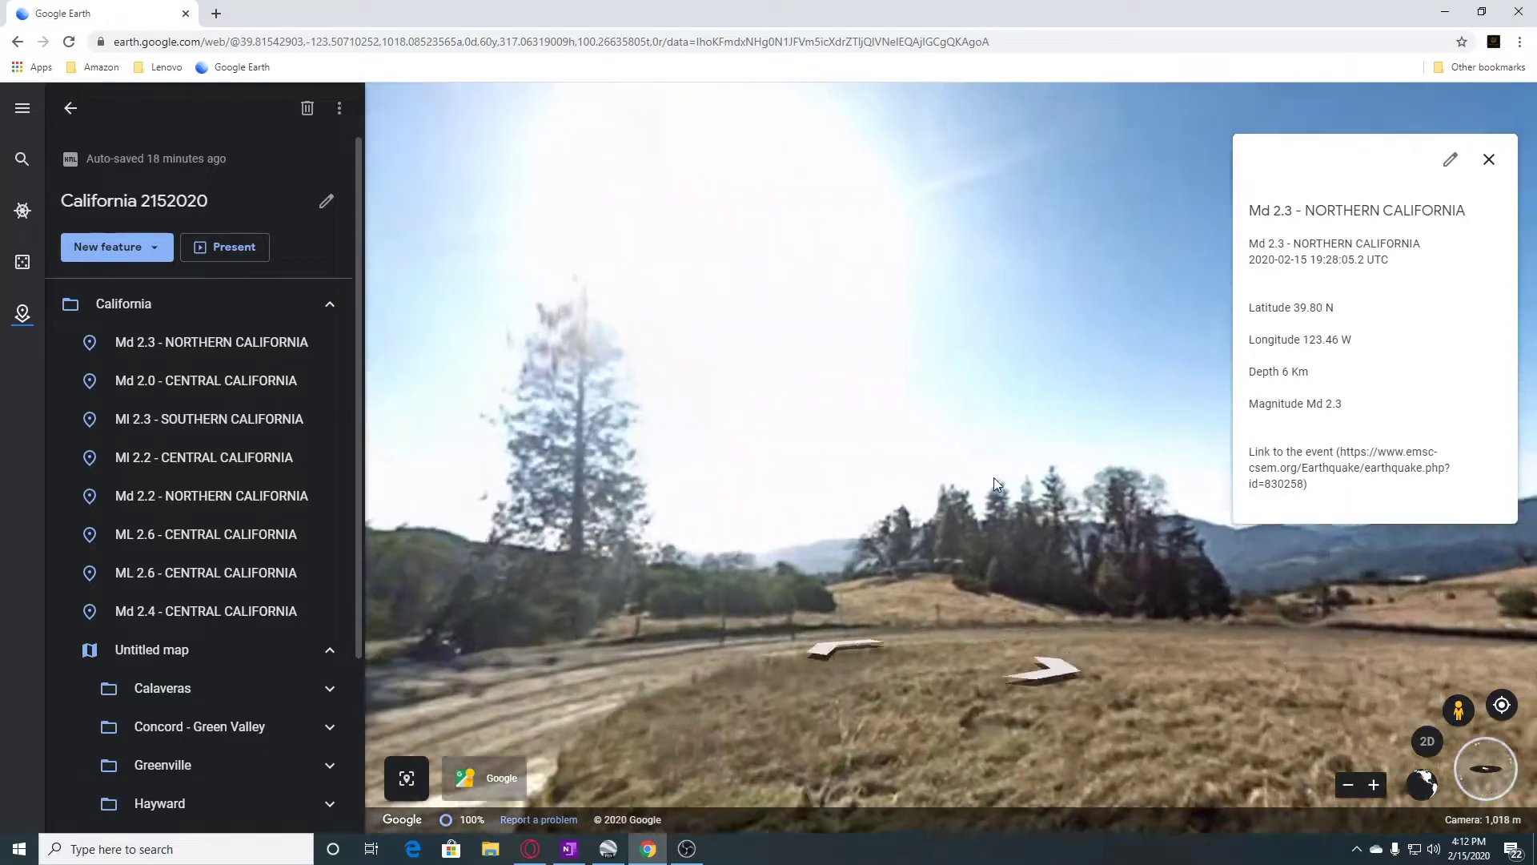
{"action": "mouse_move", "coordinate": [767, 543]}
{"action": "left_mouse_down"}
{"action": "mouse_move", "coordinate": [935, 564]}
{"action": "mouse_move", "coordinate": [1532, 179]}
{"action": "left_mouse_up"}
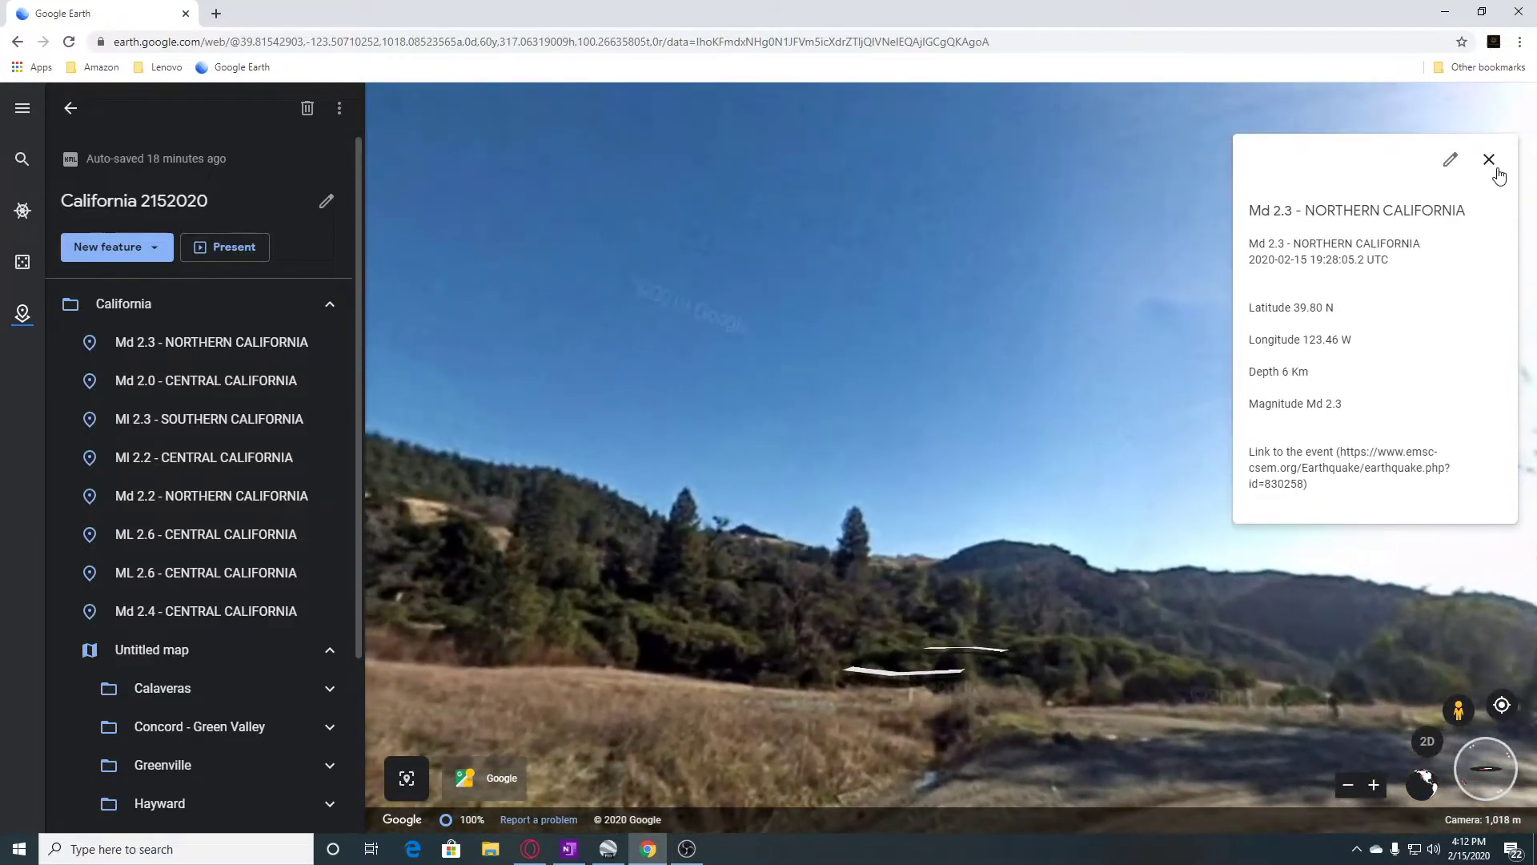
Close the earthquake information card and leave Street View for the aerial map
{"action": "left_click", "coordinate": [1488, 160]}
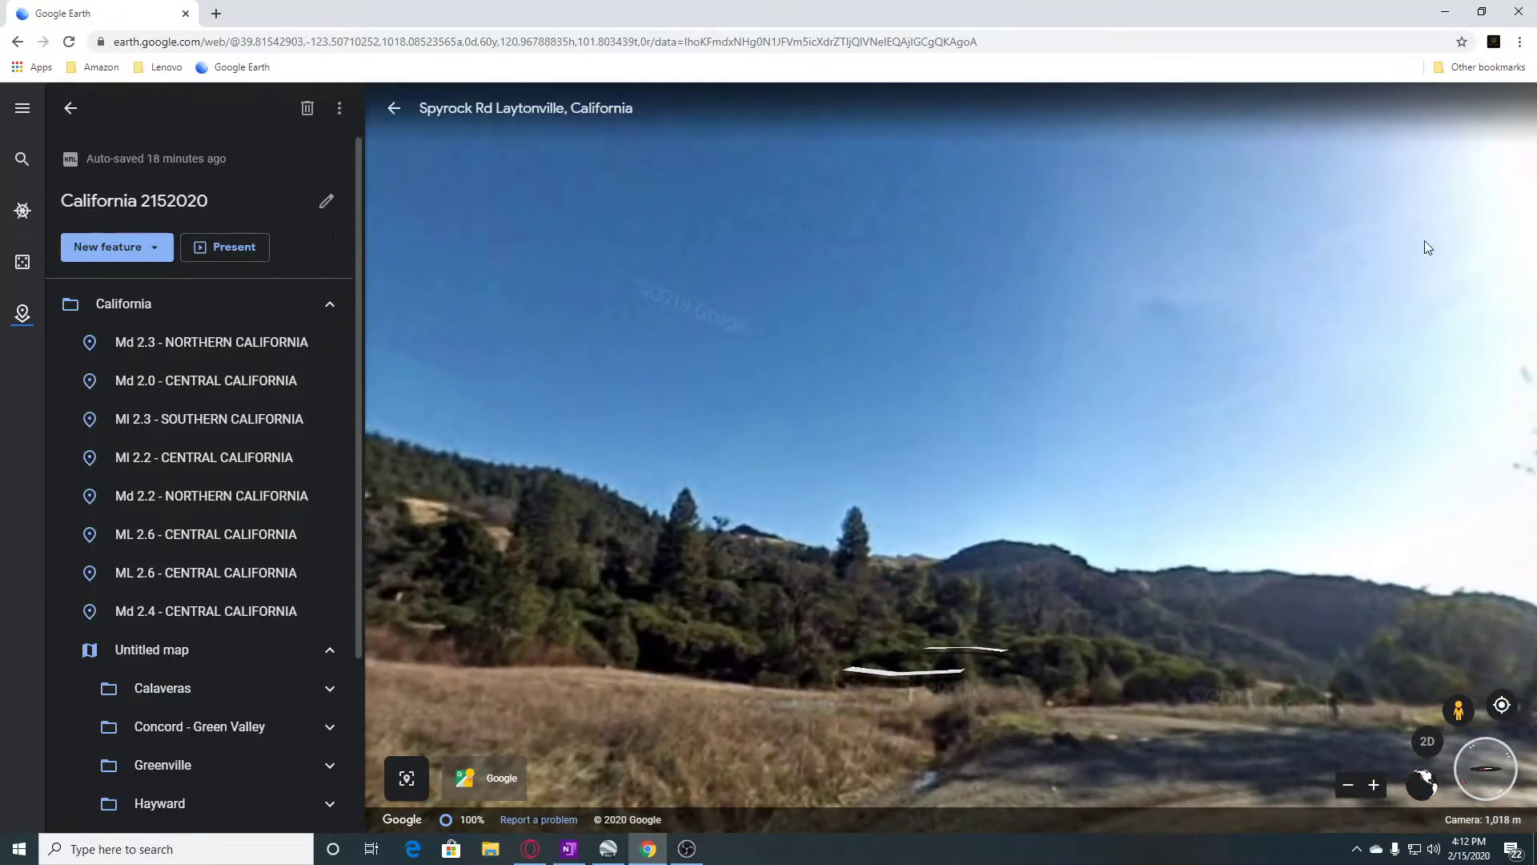
{"action": "left_click", "coordinate": [394, 111]}
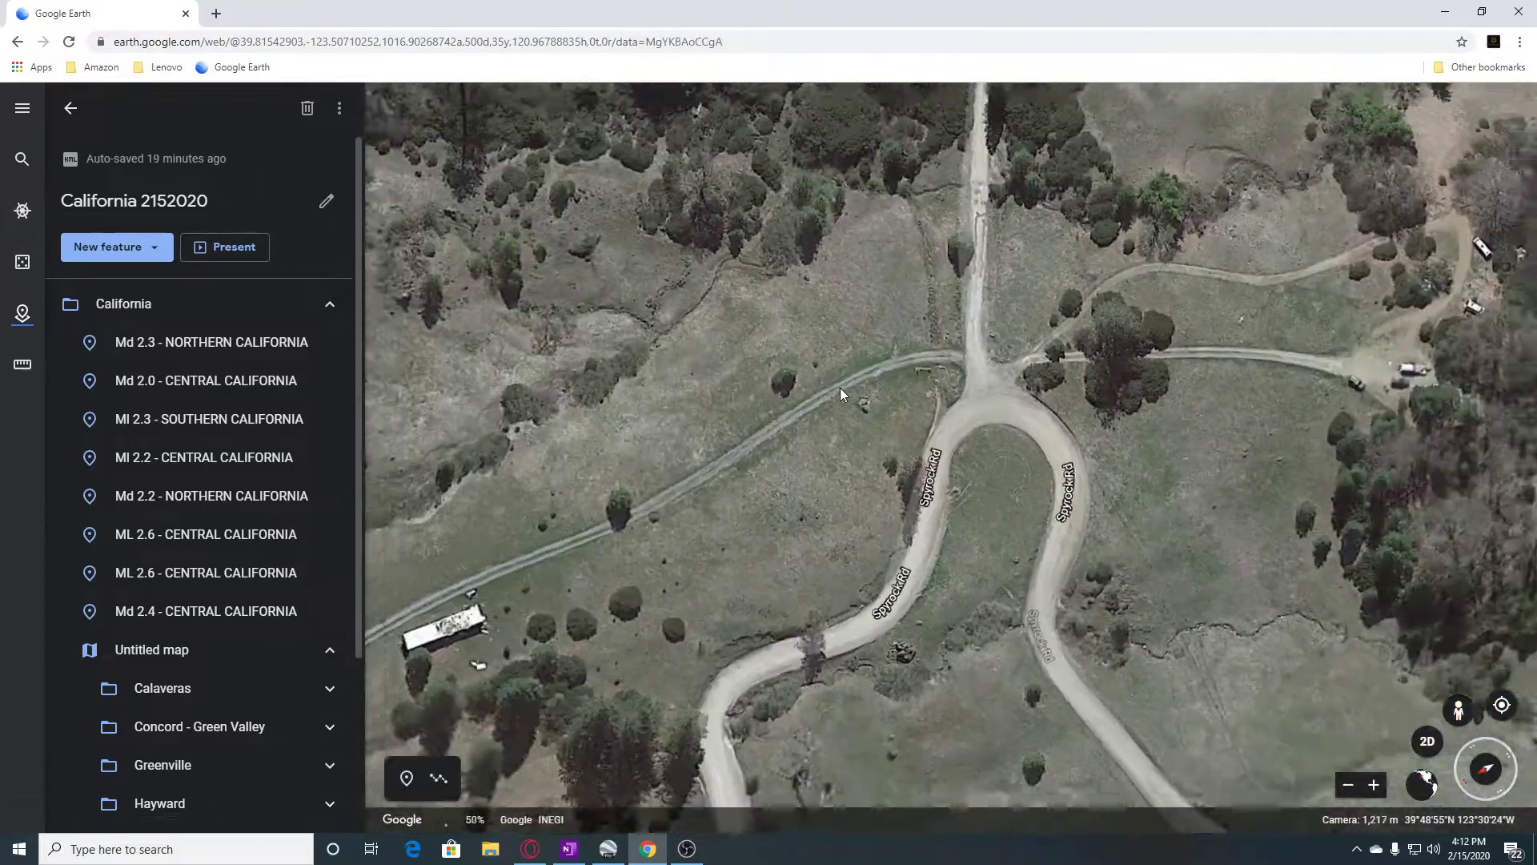
{"action": "scroll", "coordinate": [840, 388], "scroll_direction": "down", "scroll_amount": 5}
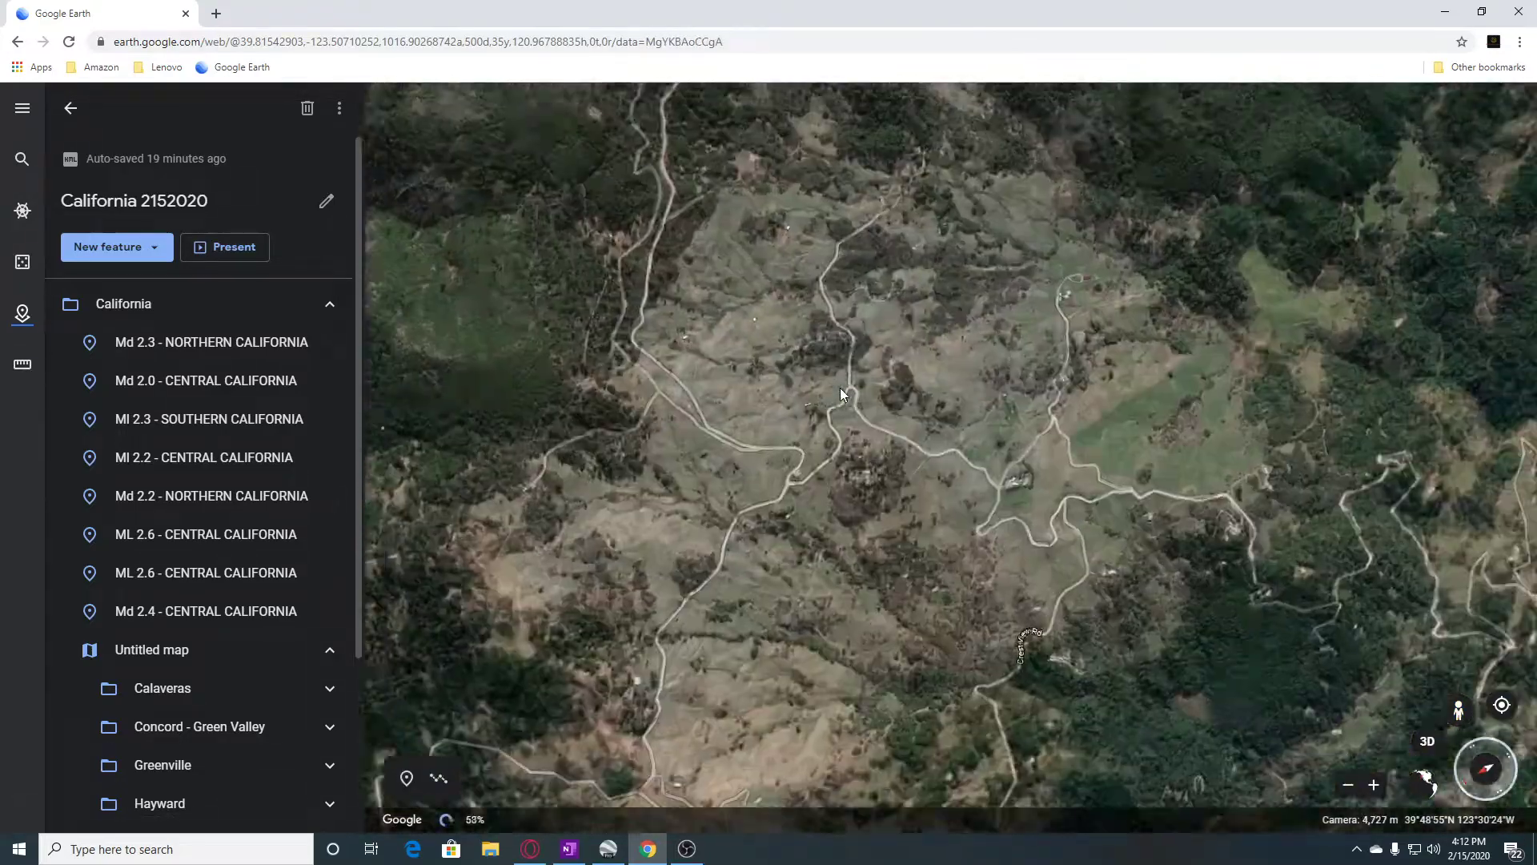
{"action": "scroll", "coordinate": [840, 388], "scroll_direction": "down", "scroll_amount": 2}
{"action": "scroll", "coordinate": [839, 388], "scroll_direction": "down", "scroll_amount": 2}
{"action": "scroll", "coordinate": [840, 388], "scroll_direction": "down", "scroll_amount": 2}
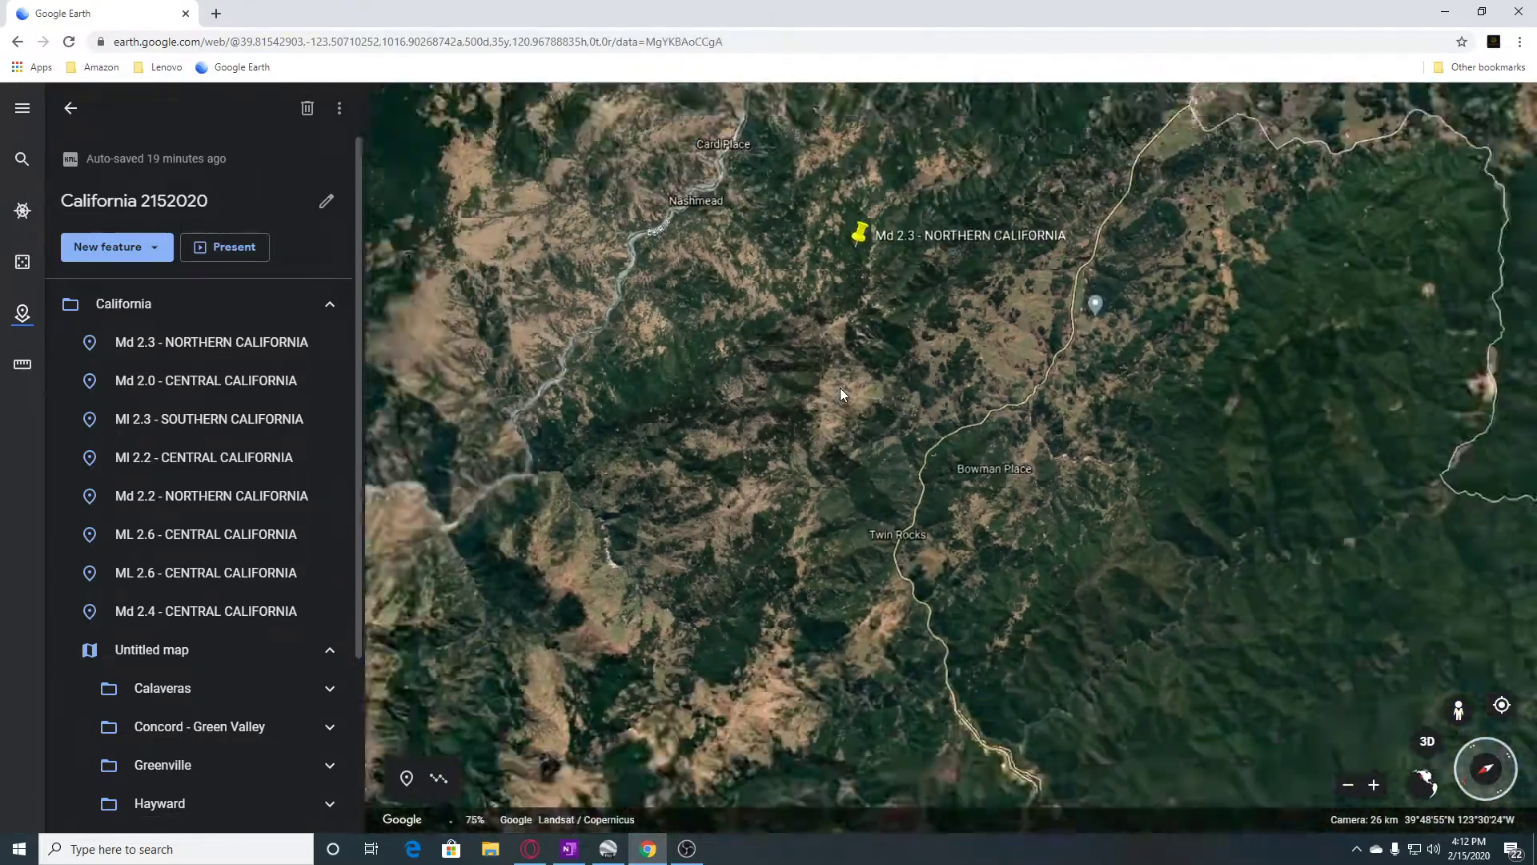
{"action": "scroll", "coordinate": [840, 388], "scroll_direction": "down", "scroll_amount": 1}
{"action": "scroll", "coordinate": [840, 389], "scroll_direction": "down", "scroll_amount": 1}
{"action": "scroll", "coordinate": [839, 388], "scroll_direction": "down", "scroll_amount": 1}
{"action": "scroll", "coordinate": [840, 388], "scroll_direction": "down", "scroll_amount": 1}
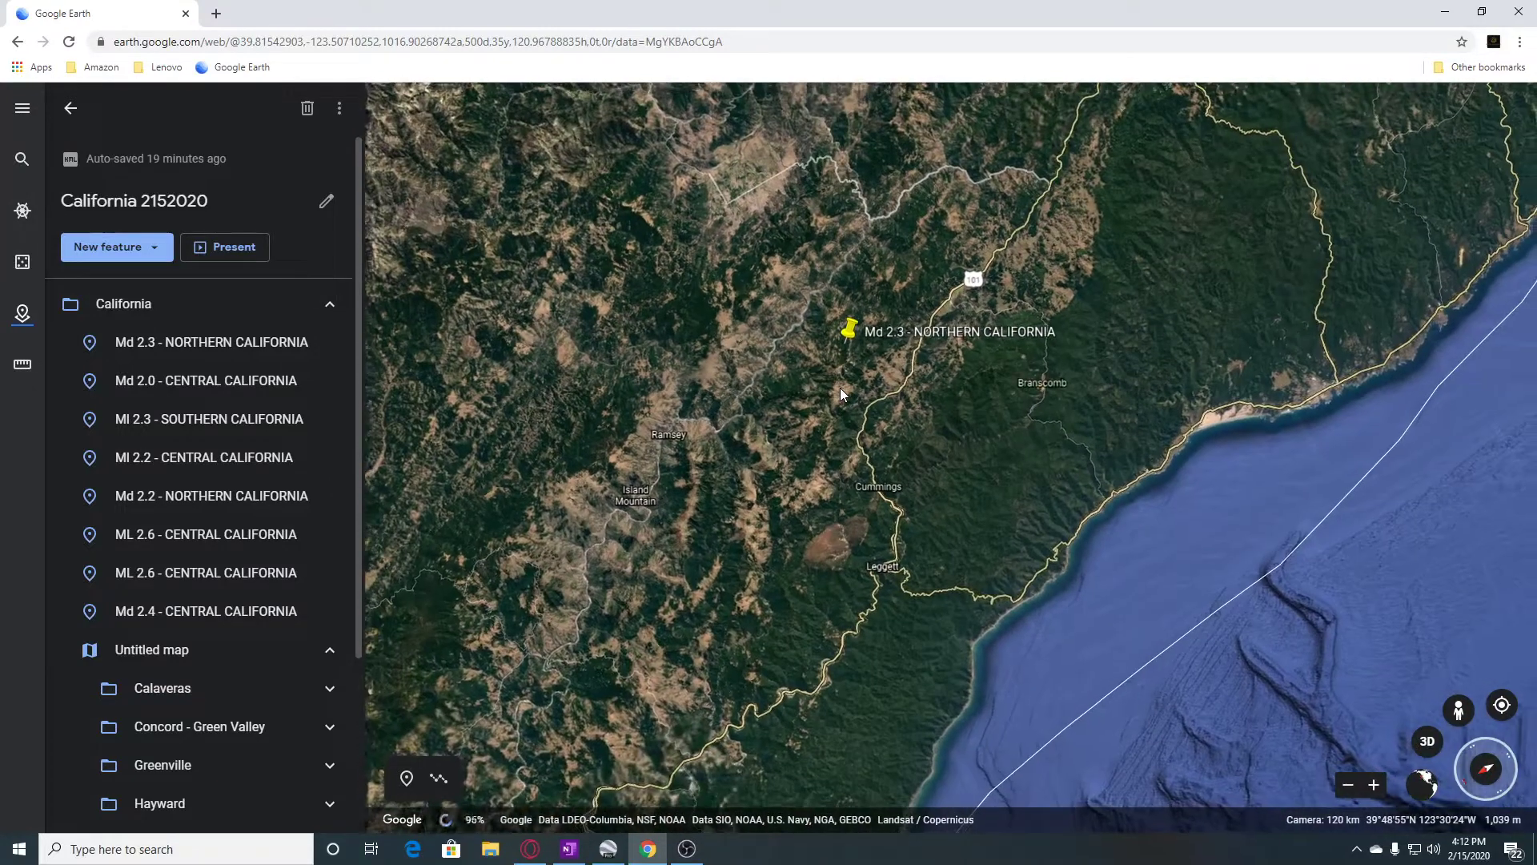